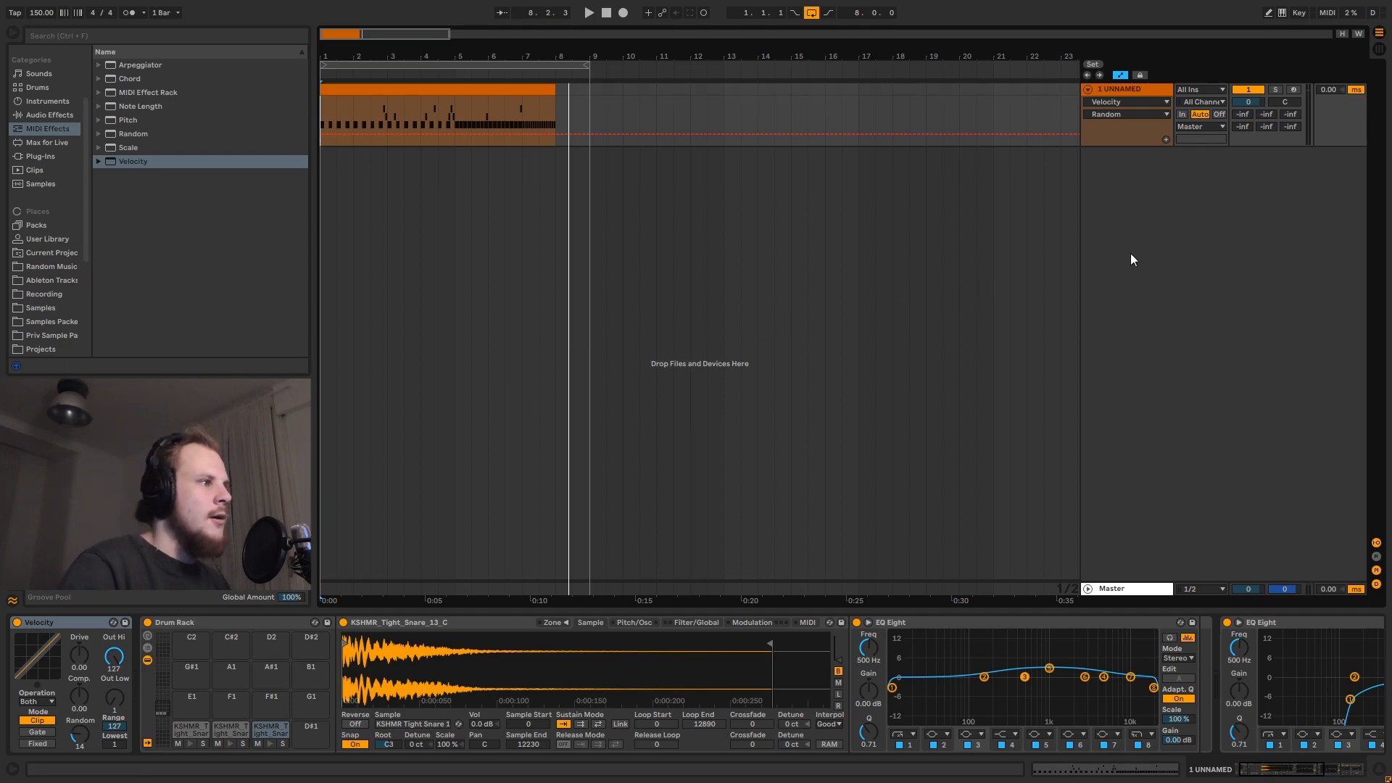
# Insert a new MIDI track below the first one and add a Velocity MIDI effect to it.
pyautogui.rightClick(1155, 192)
pyautogui.click(1216, 207)
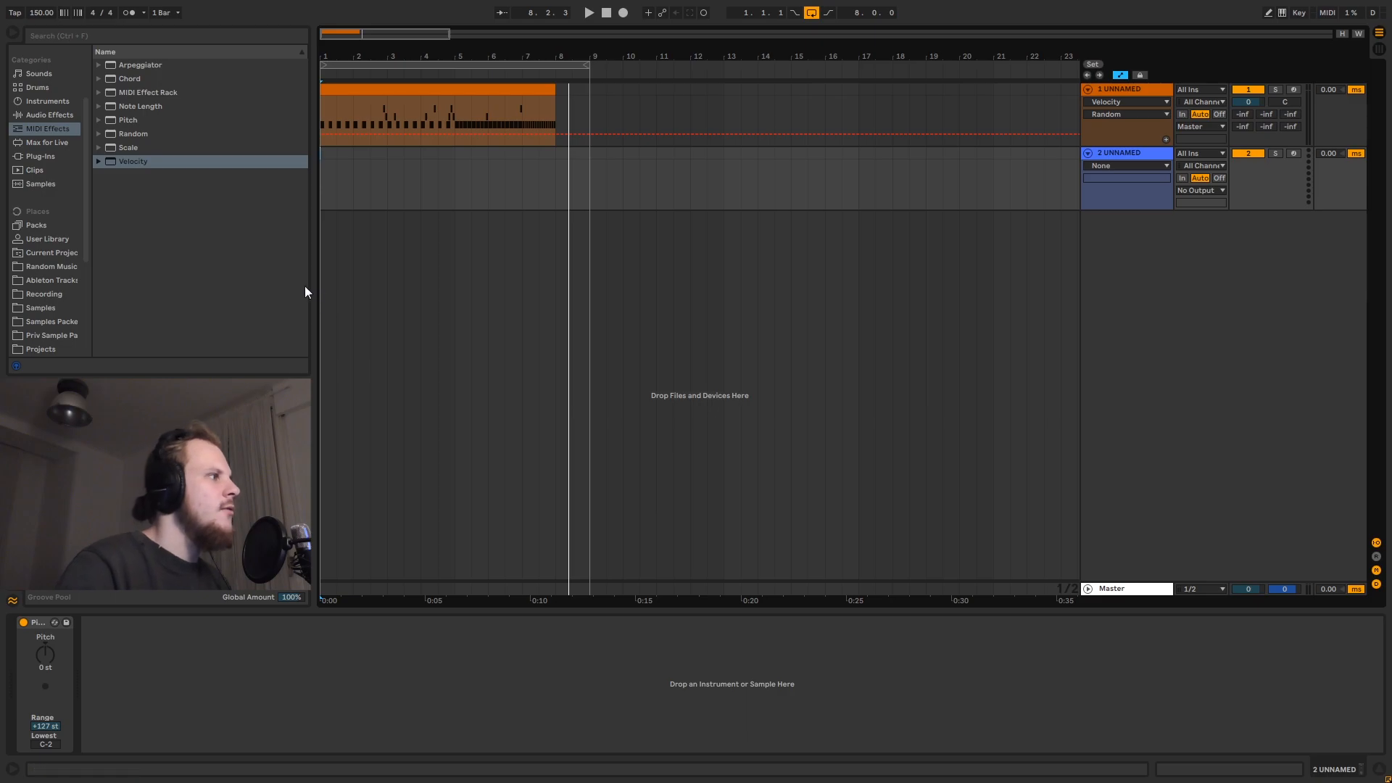
pyautogui.moveTo(130, 161); pyautogui.dragTo(455, 174)
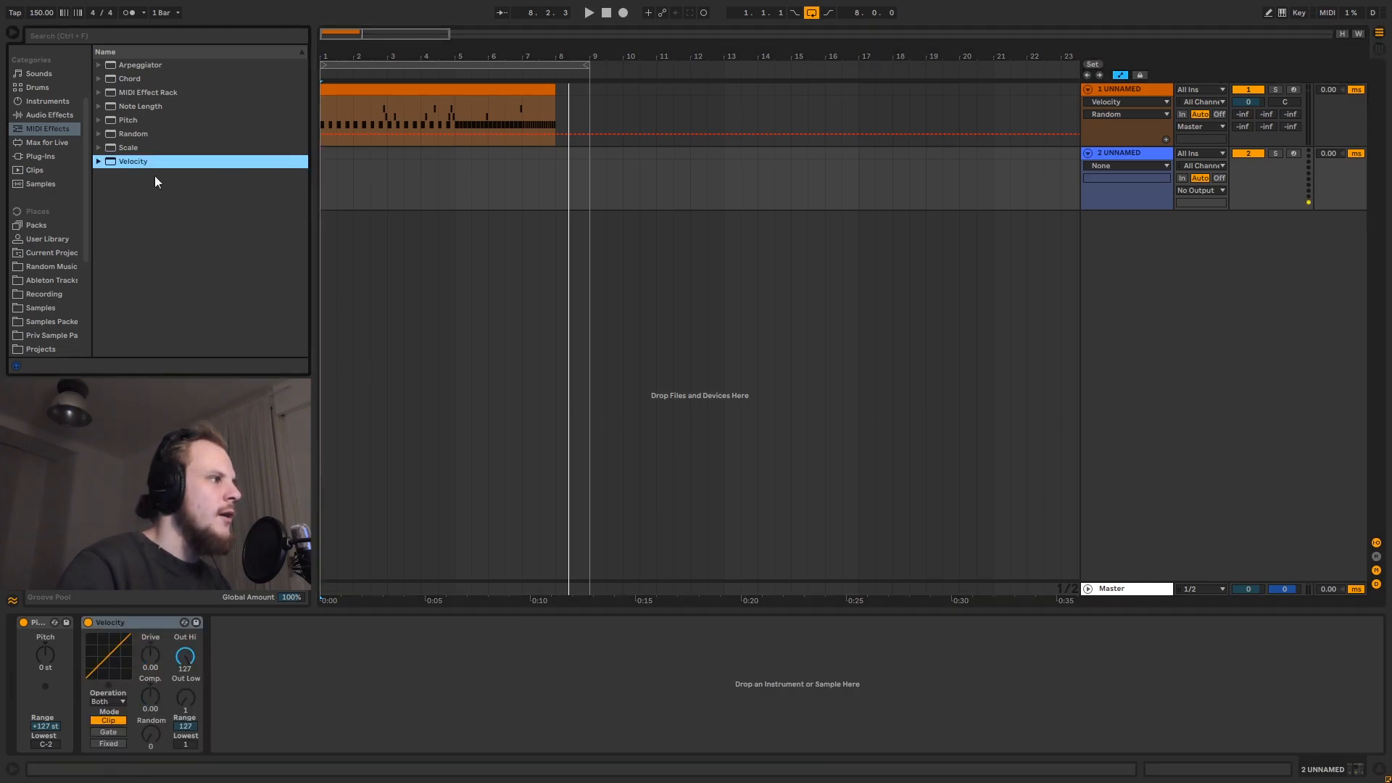
# Add a Drum Rack to the second track and load the KSHMR_Tight_Snare_13_C Sampler copied from the first track onto pad C1.
pyautogui.click(47, 103)
pyautogui.moveTo(122, 90); pyautogui.dragTo(657, 631)
pyautogui.click(1134, 90)
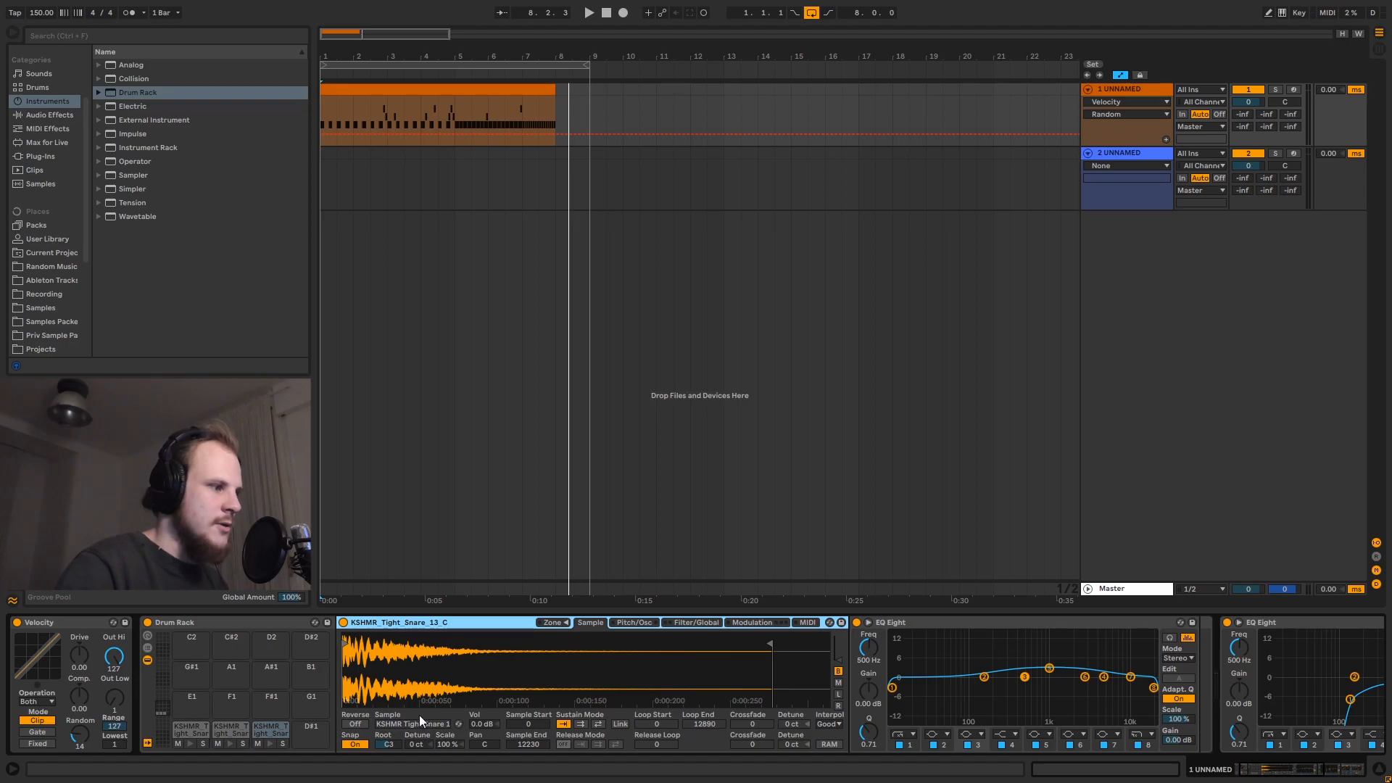
pyautogui.click(1151, 153)
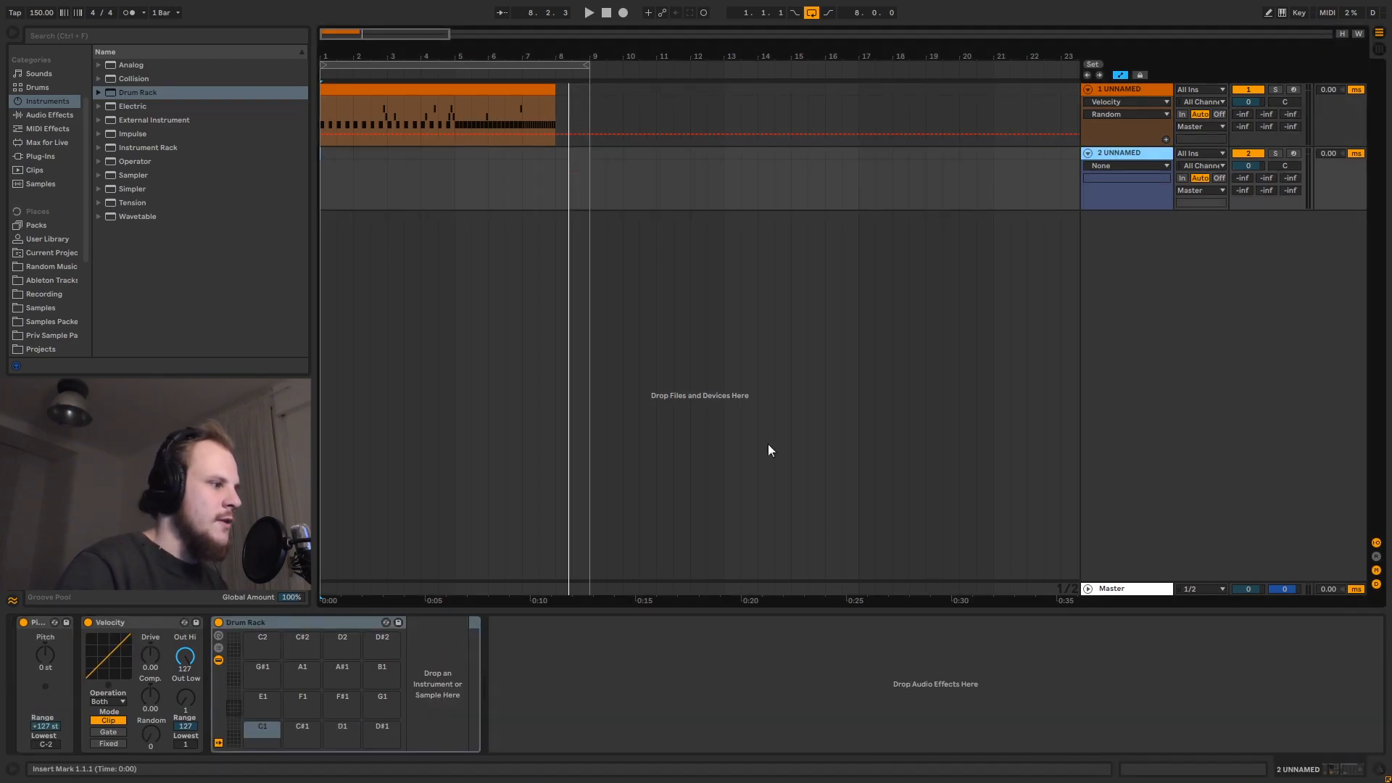
pyautogui.hotkey('ctrl', 'v')
# Paste the same snare Sampler onto the Drum Rack pads C#1 and D1.
pyautogui.click(303, 729)
pyautogui.click(418, 680)
pyautogui.hotkey('ctrl', 'v')
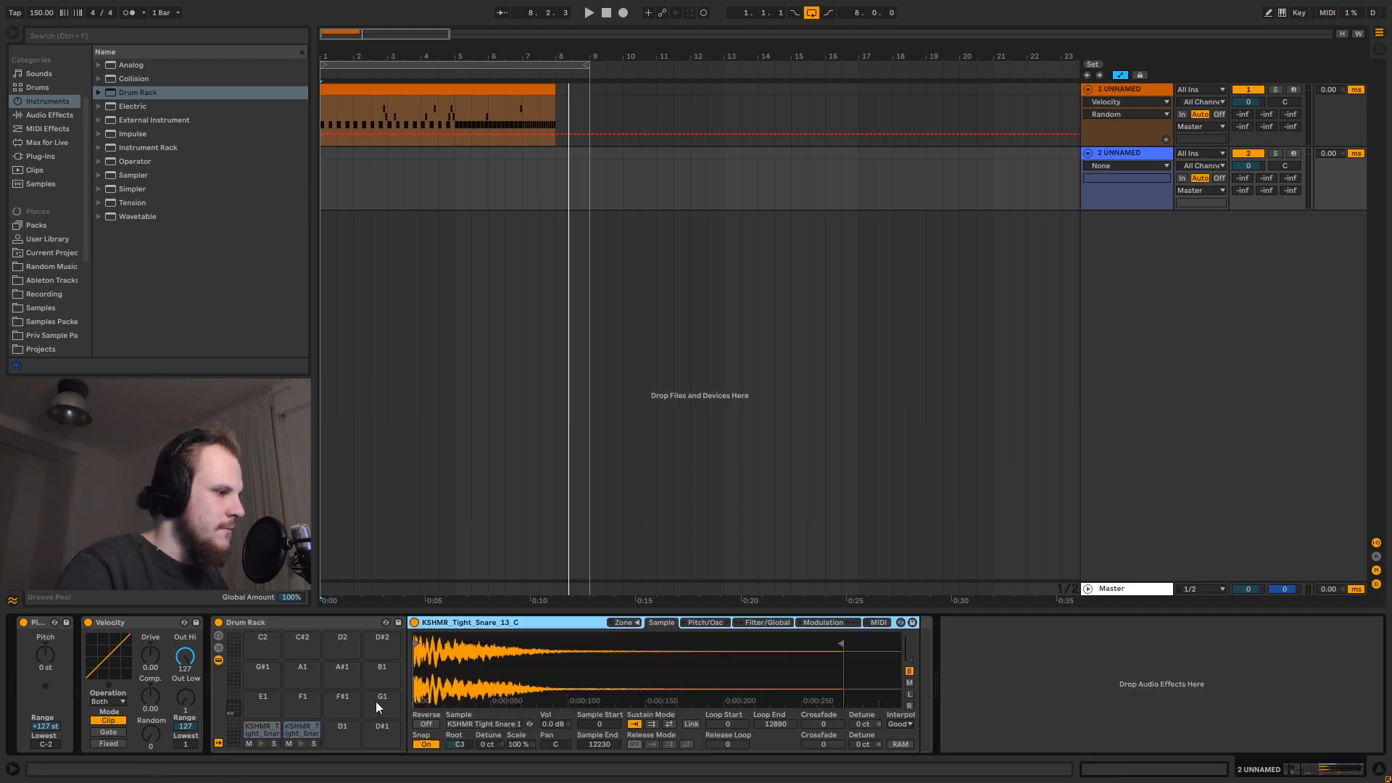
pyautogui.click(346, 724)
pyautogui.click(418, 673)
pyautogui.hotkey('ctrl', 'v')
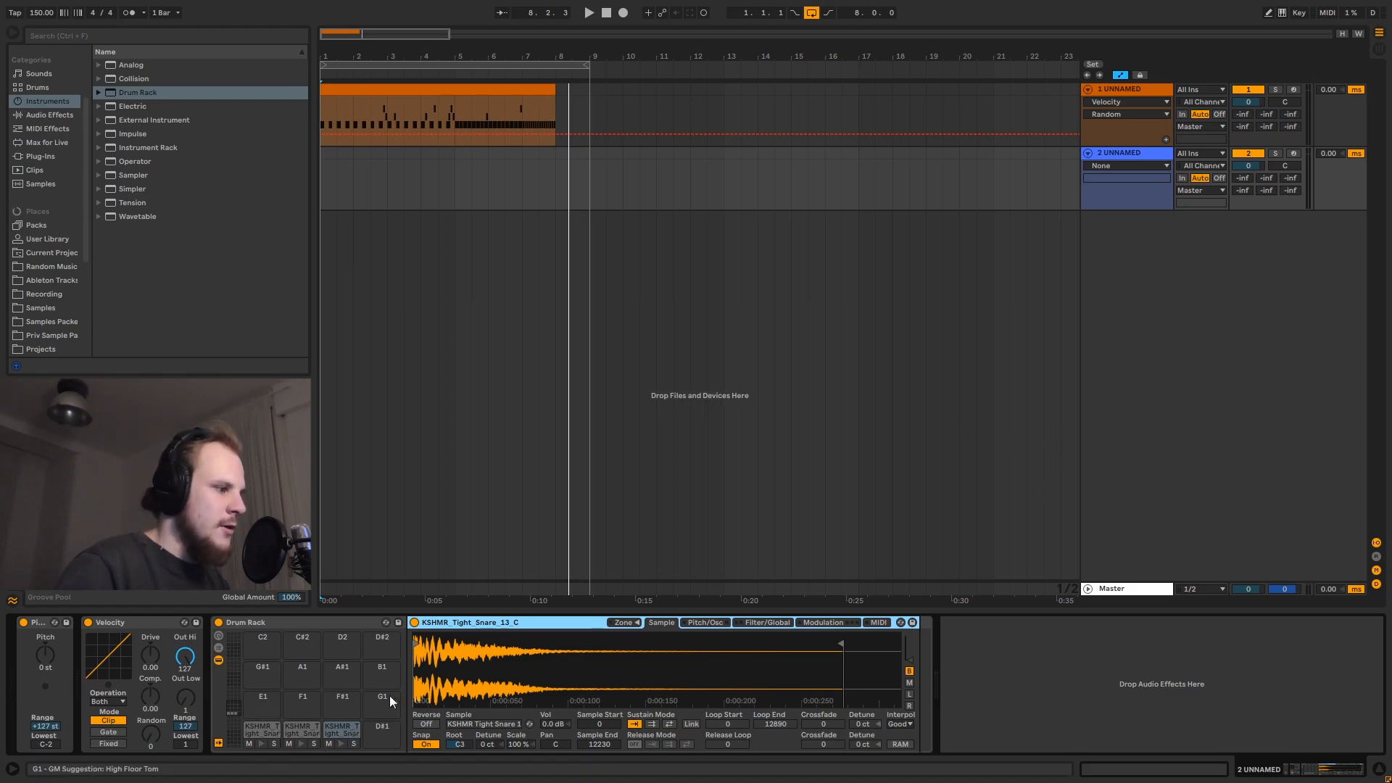
# Show the Drum Rack's chain list and pan the second snare chain to 14L and the third to 16R.
pyautogui.click(219, 648)
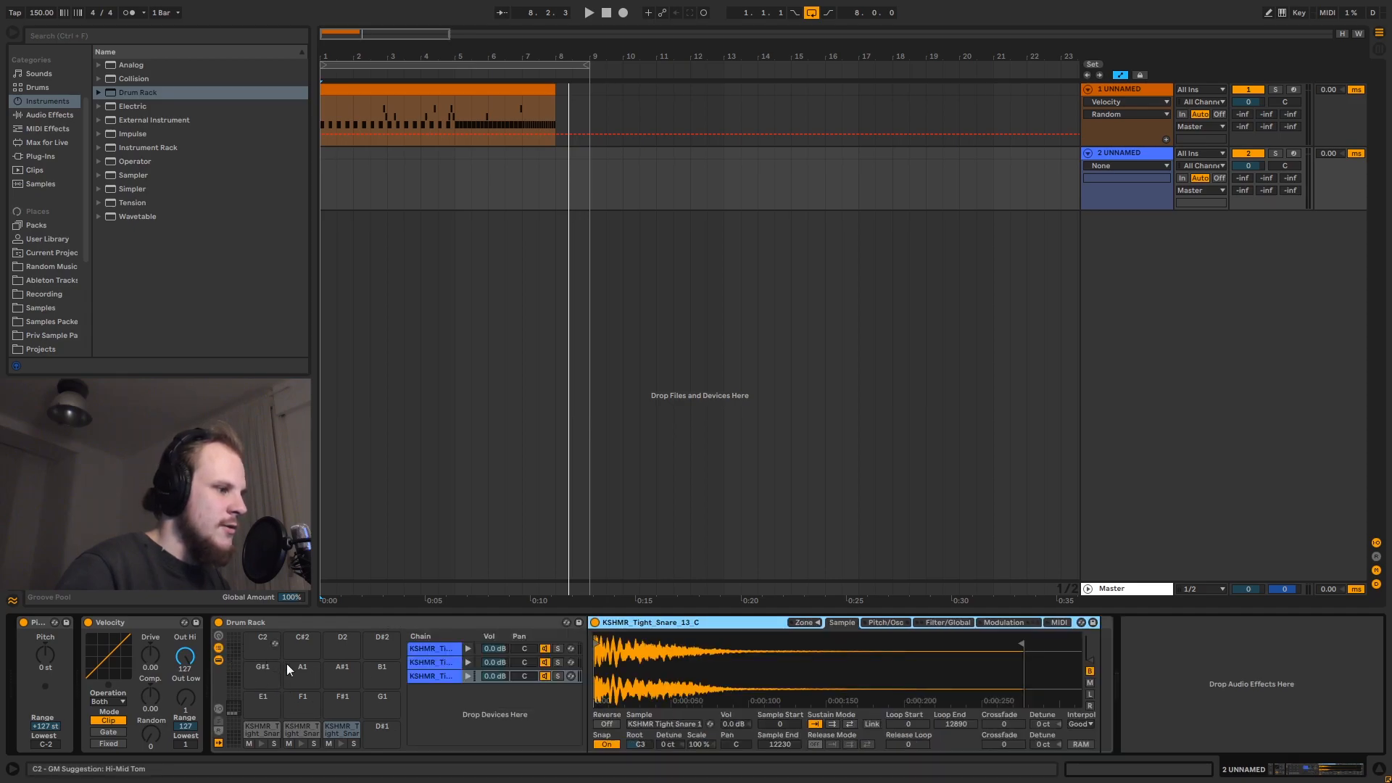
pyautogui.moveTo(528, 660); pyautogui.dragTo(525, 678)
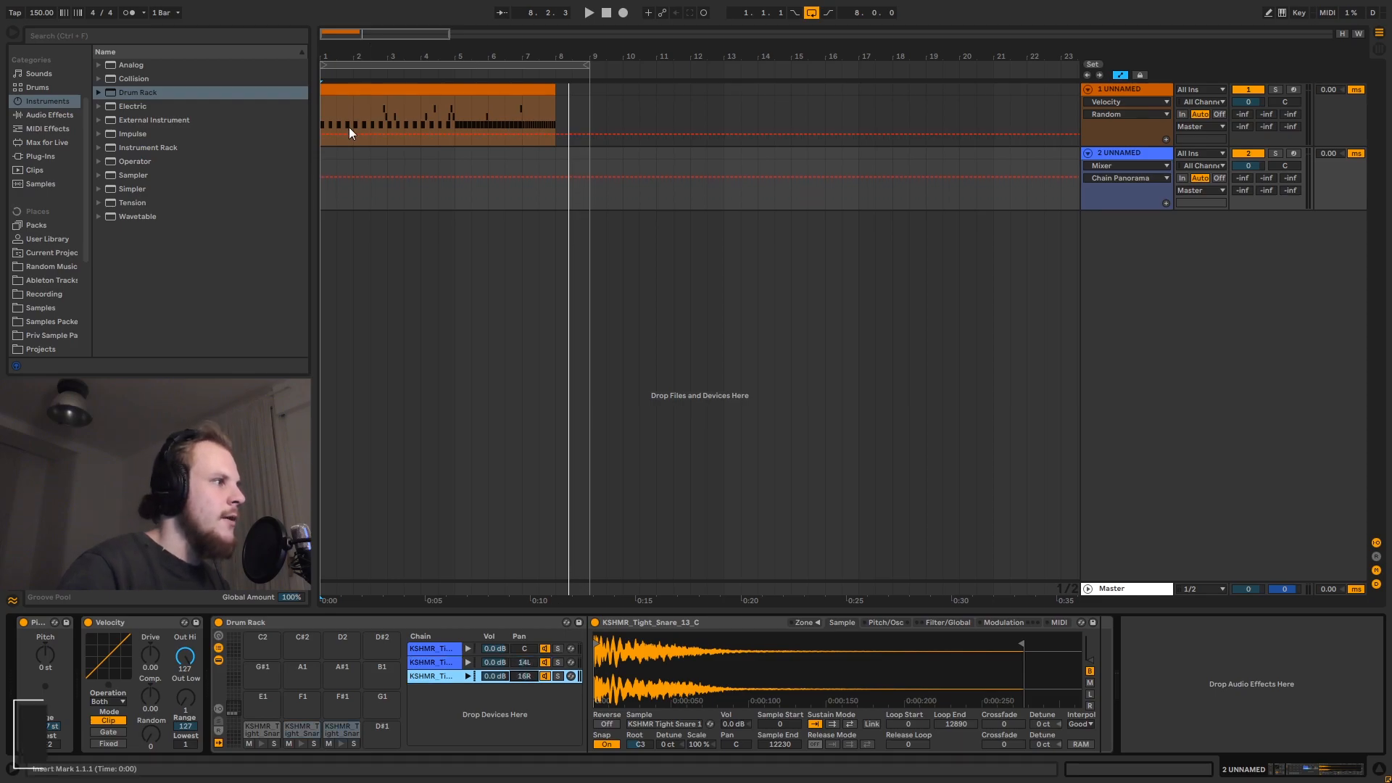
# Copy the first track's MIDI clip to the start of the second track.
pyautogui.moveTo(330, 153); pyautogui.dragTo(562, 164)
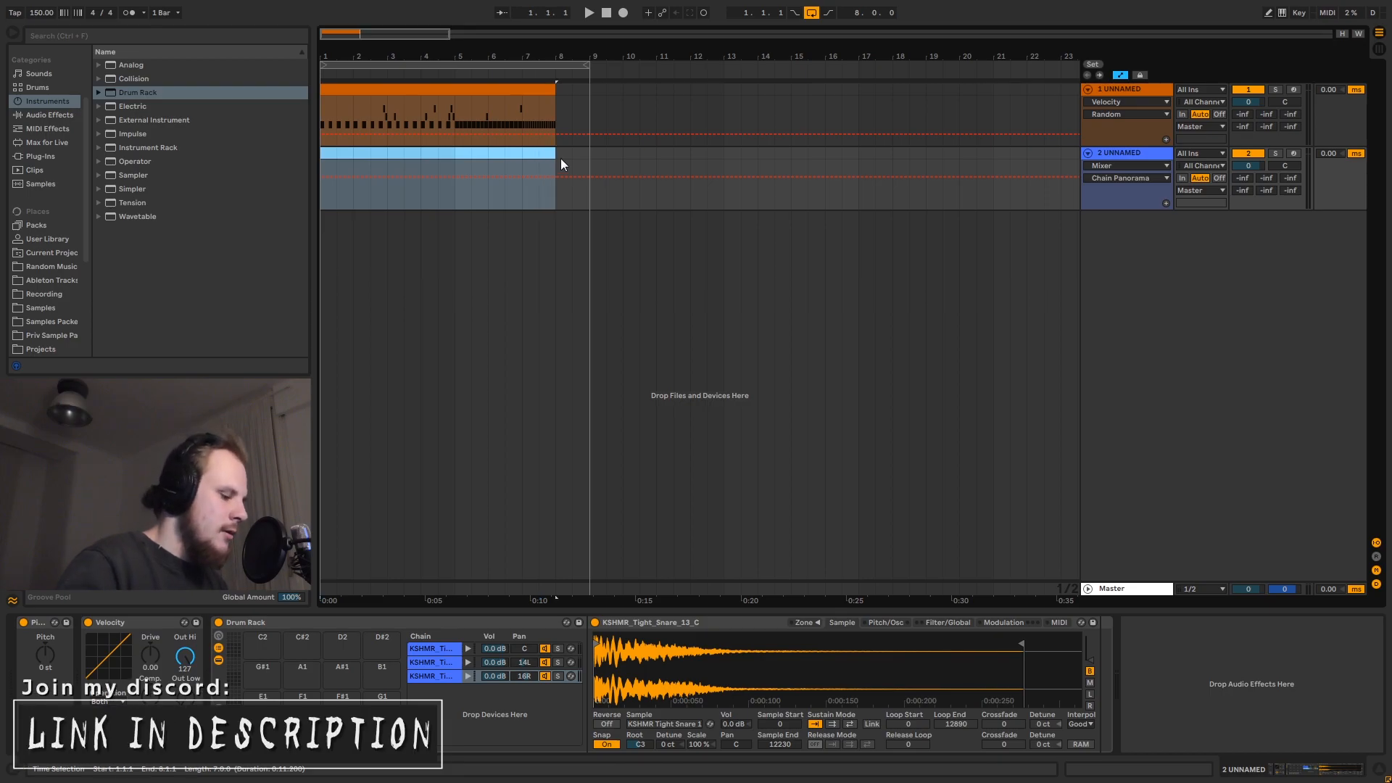
pyautogui.click(510, 90)
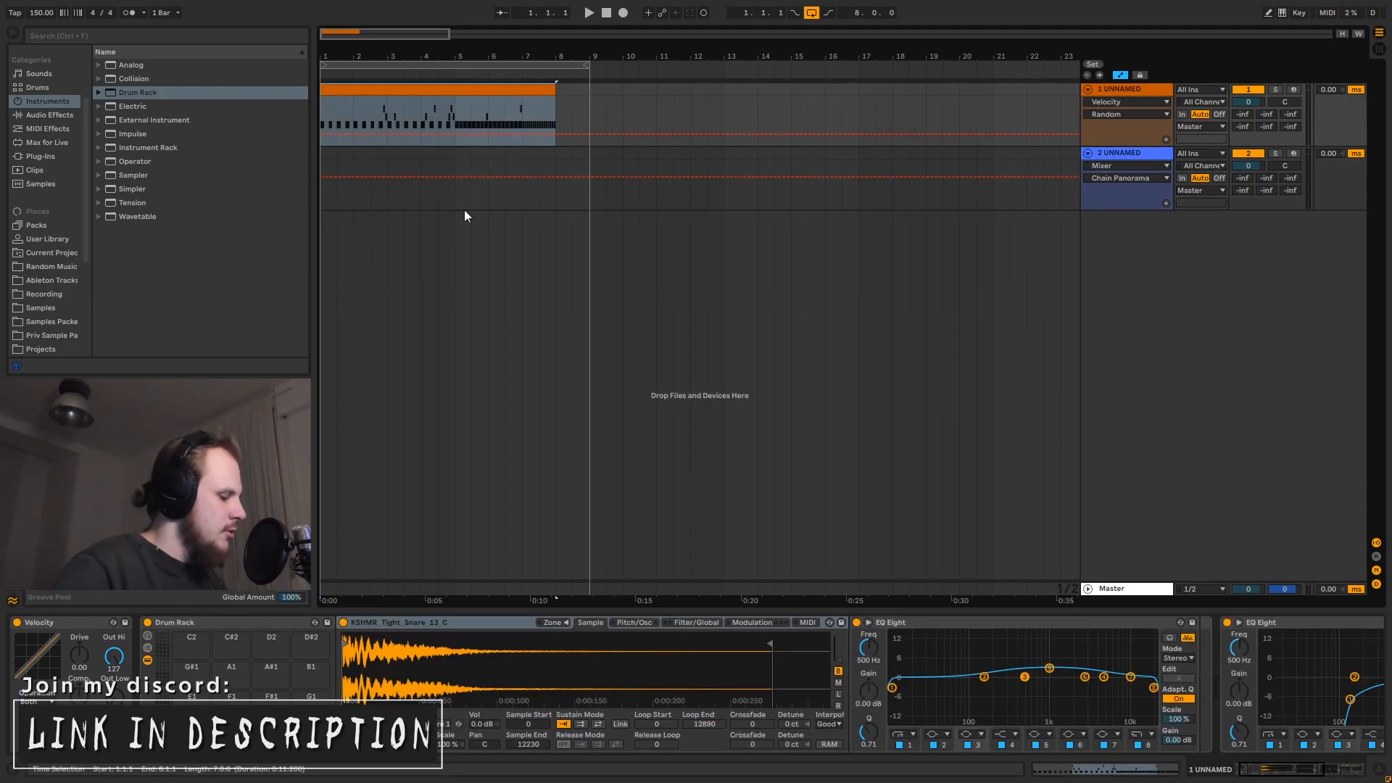
pyautogui.click(324, 154)
pyautogui.hotkey('ctrl', 'v')
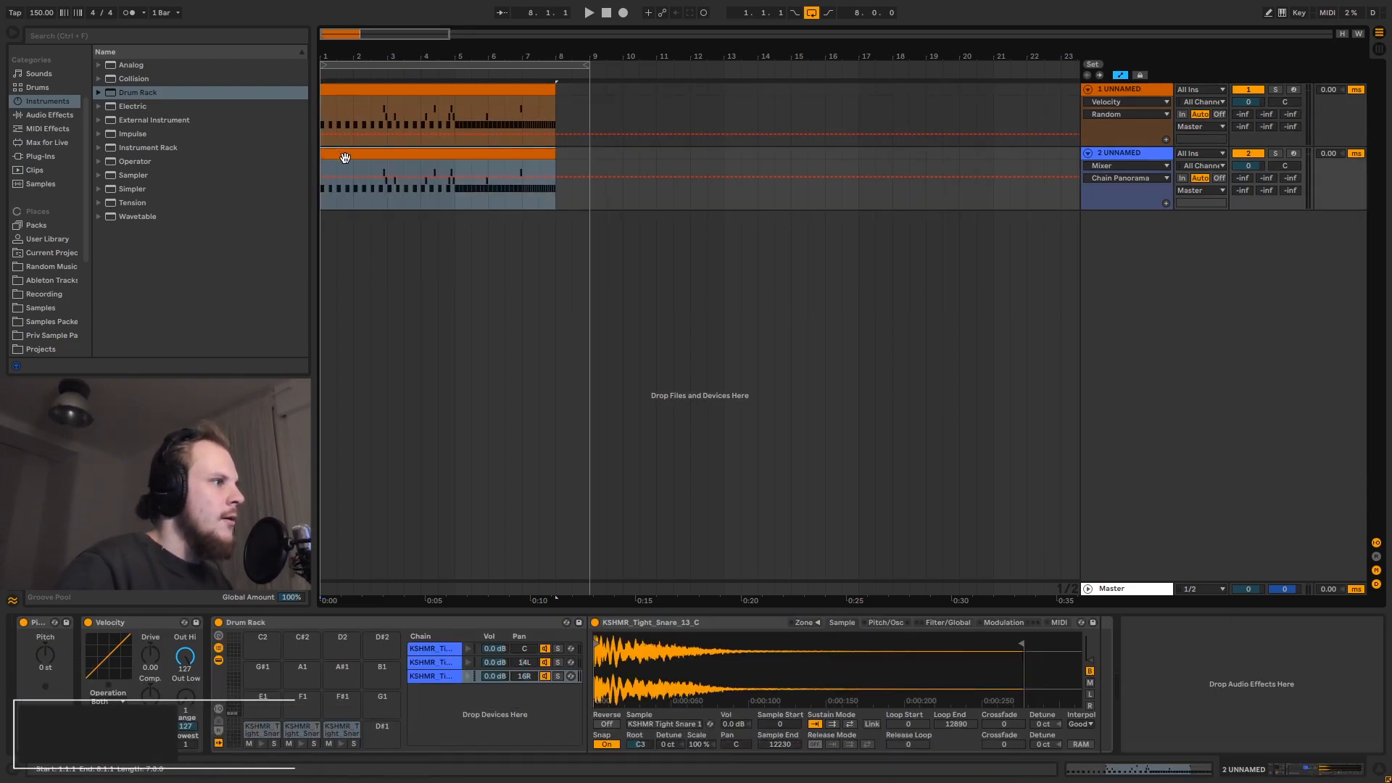
# Solo the second track and play its snare clip from bar 5.
pyautogui.click(1270, 151)
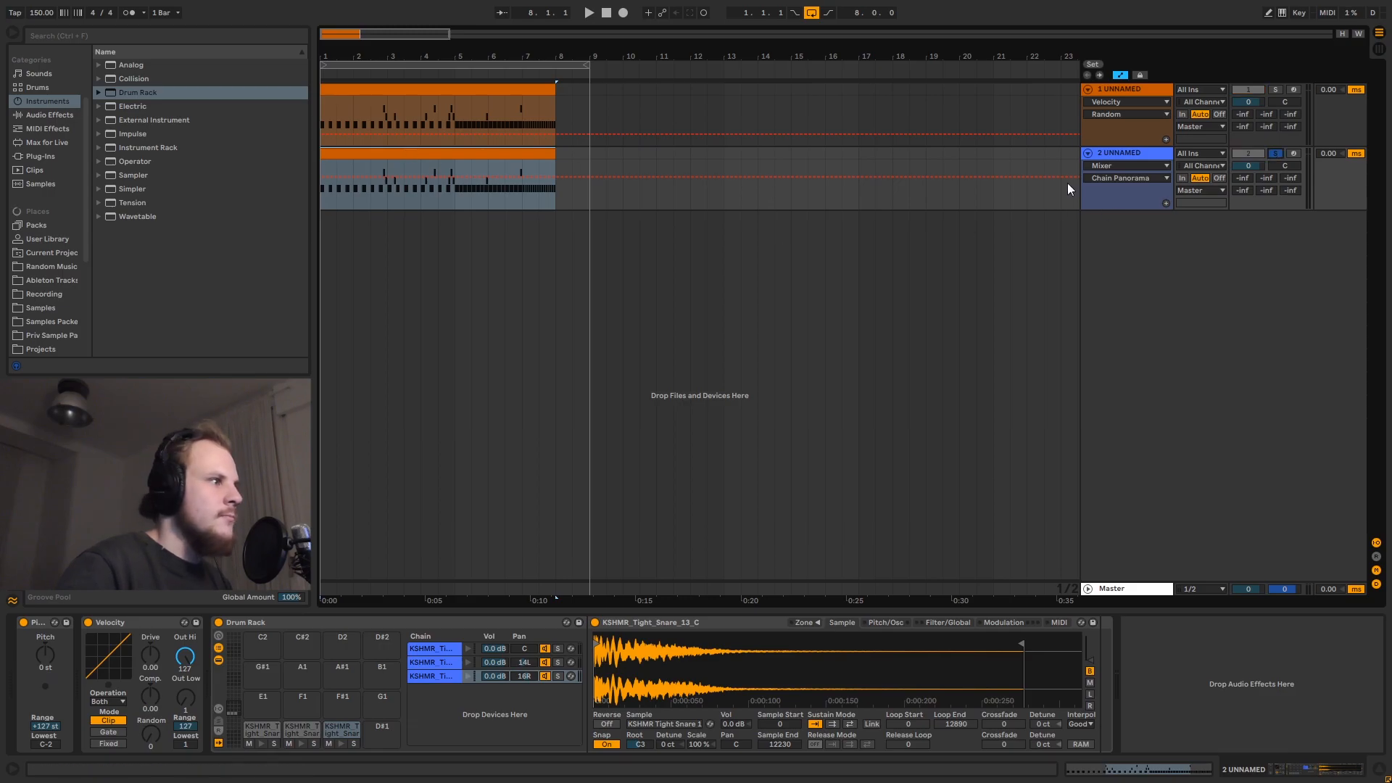
pyautogui.click(455, 200)
pyautogui.press('space')
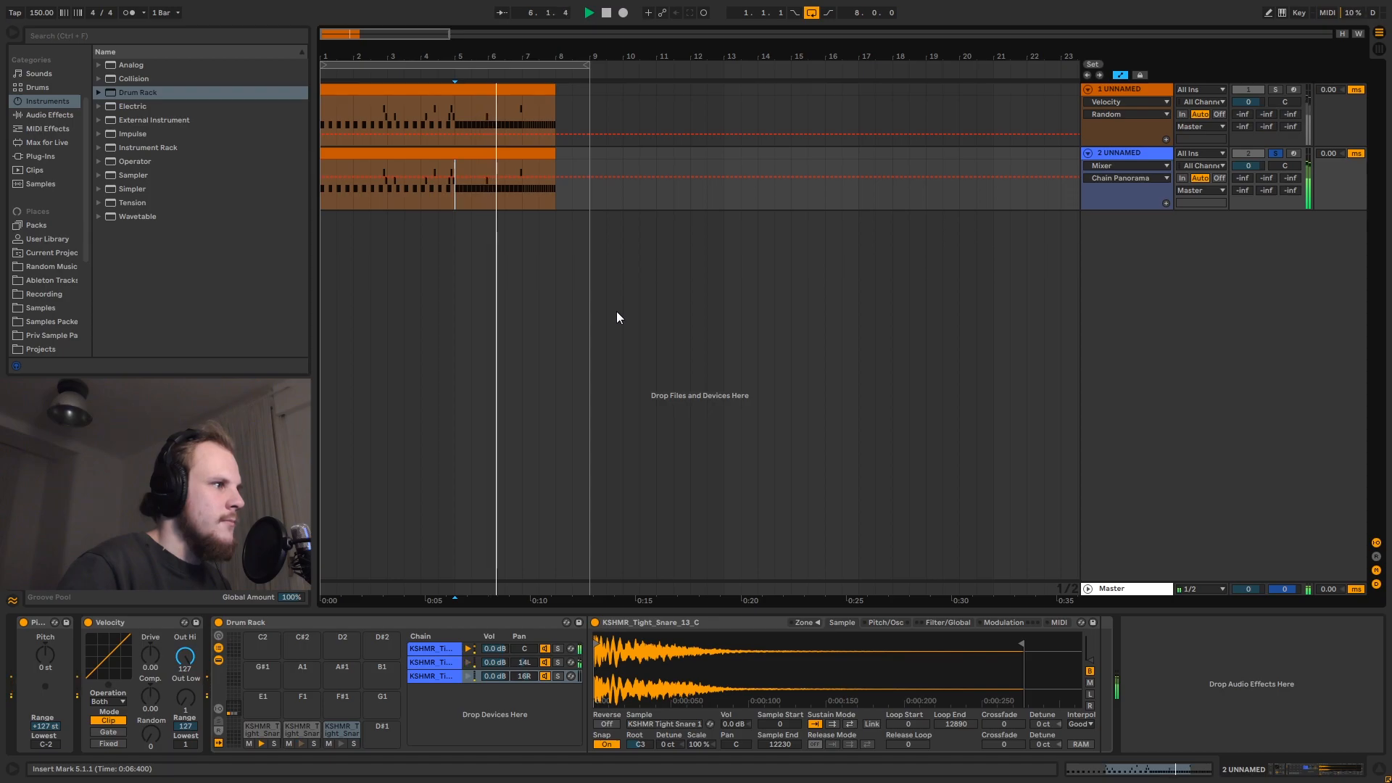
pyautogui.press('space')
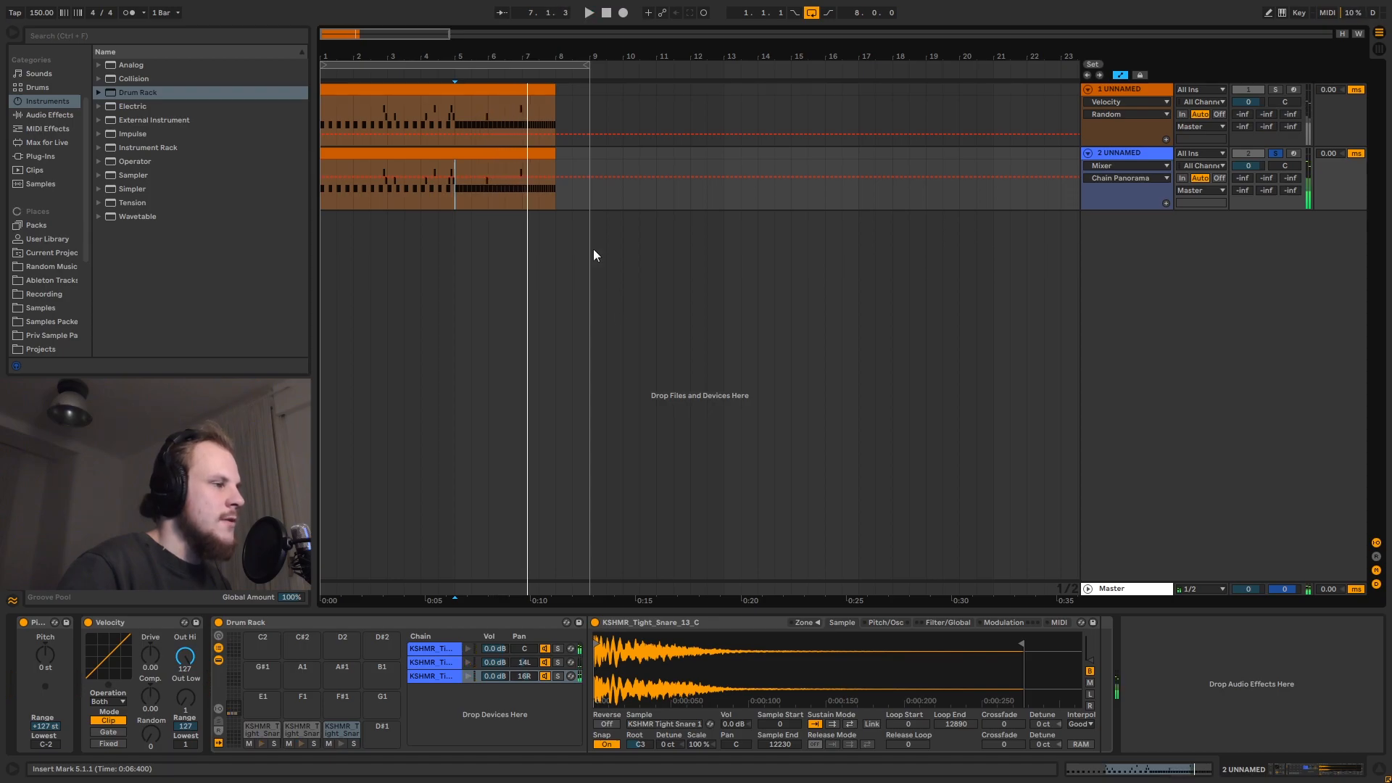
# Display the second track clip's Pitch Bend envelope and select its full length to examine the rising curve.
pyautogui.doubleClick(519, 155)
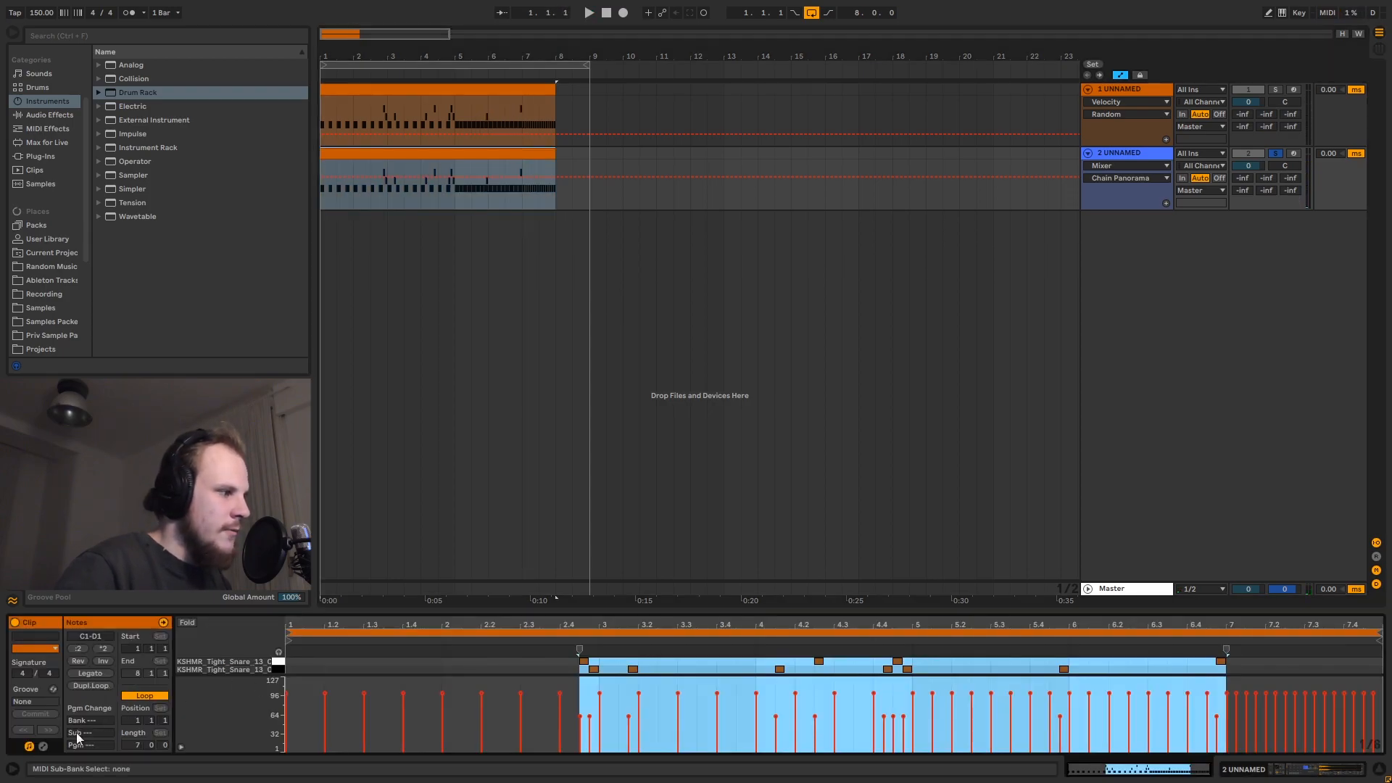
pyautogui.click(44, 747)
pyautogui.click(203, 637)
pyautogui.click(326, 504)
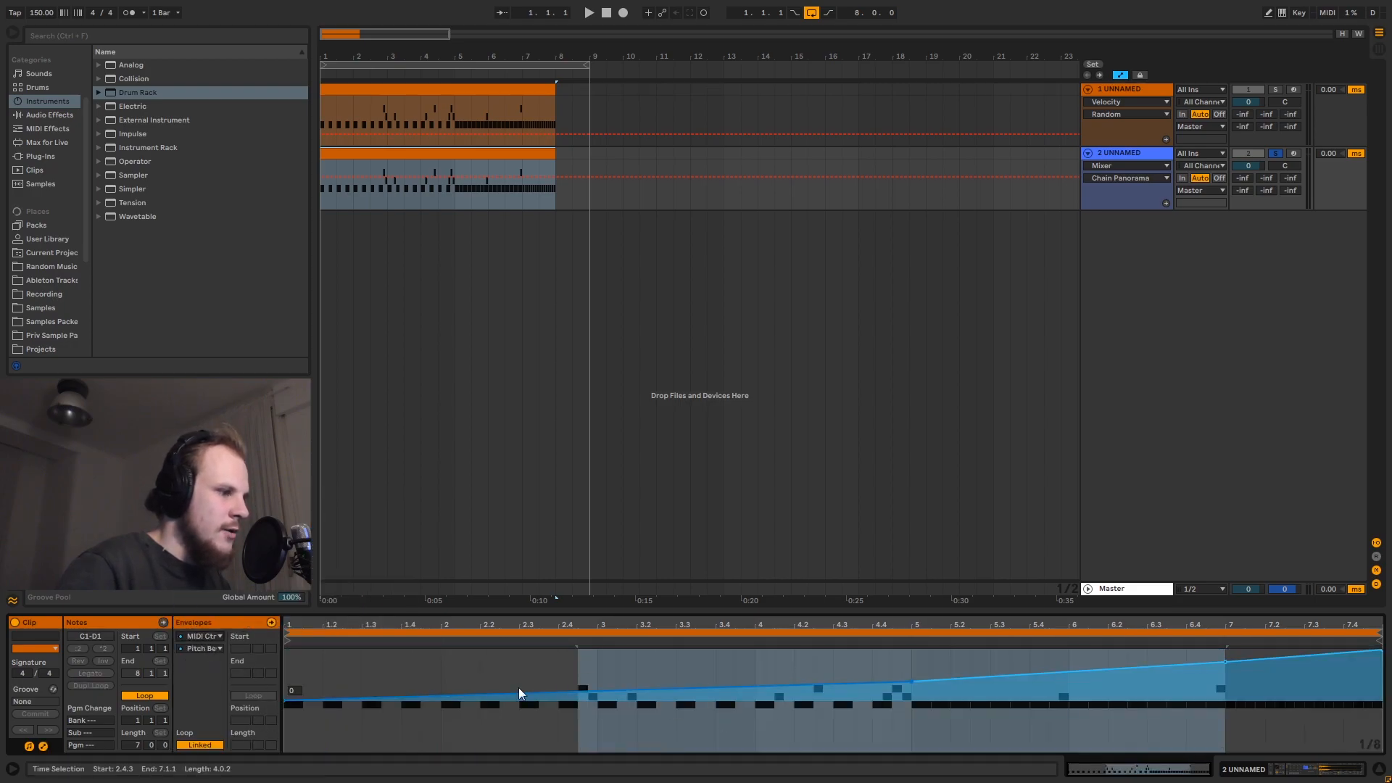
pyautogui.moveTo(288, 676); pyautogui.dragTo(1381, 659)
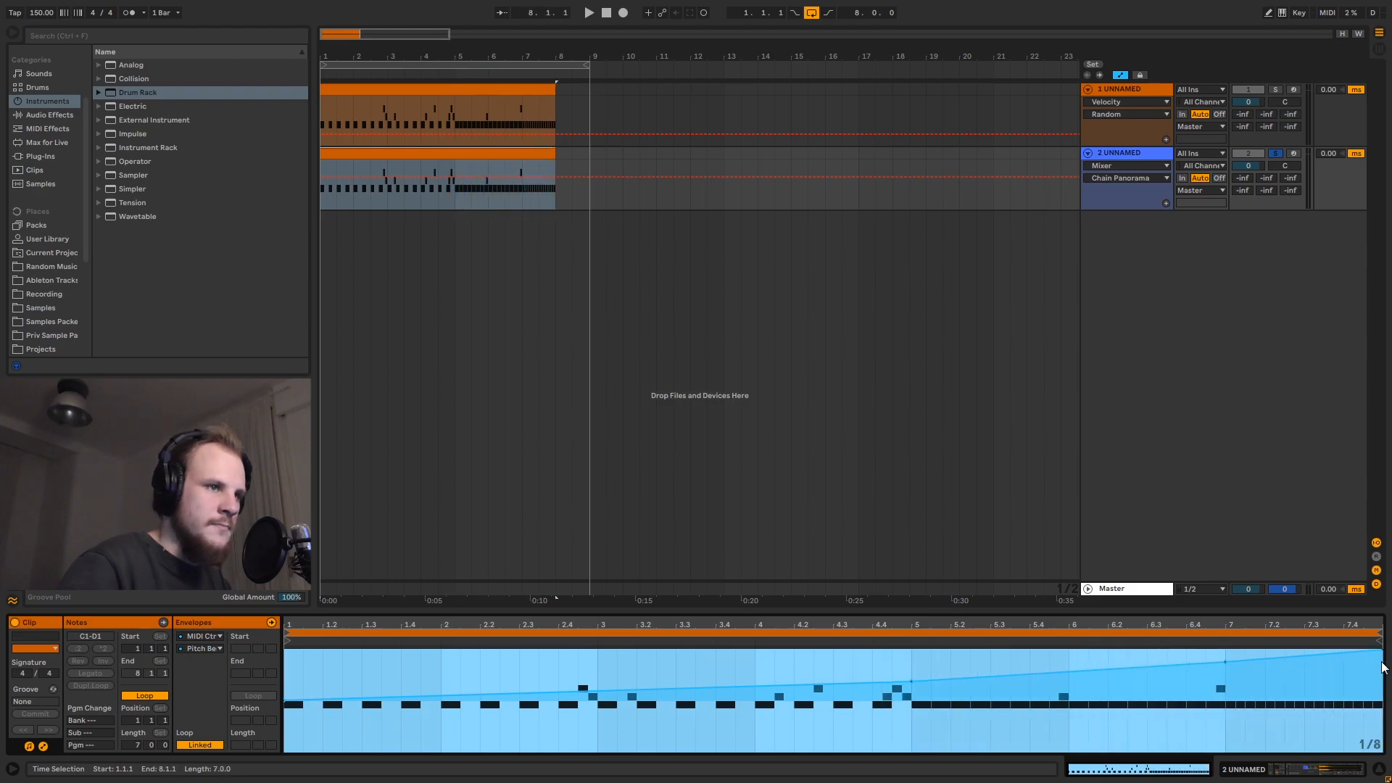
# Check the Pitch Bend Range in the Sampler's MIDI settings across the three snare chains, and return to the sample view.
pyautogui.click(1139, 155)
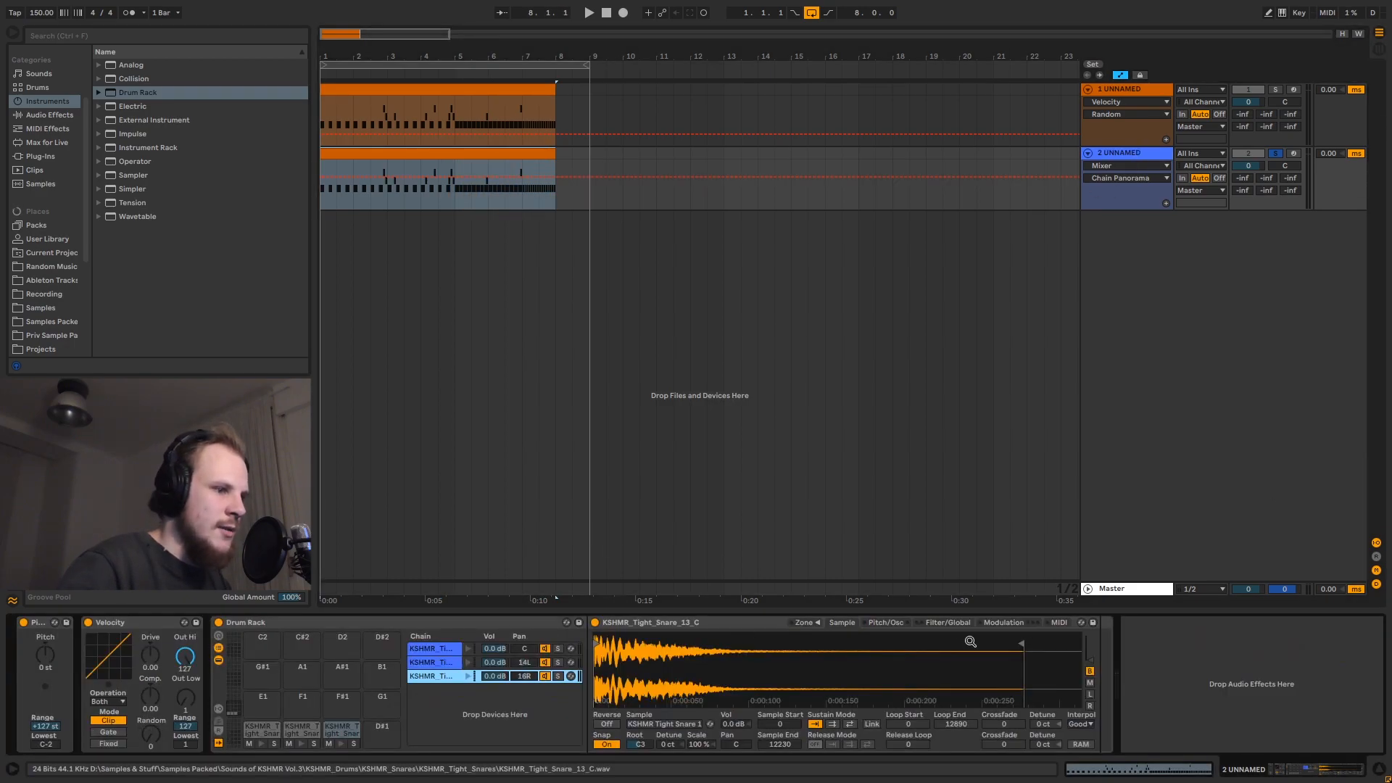
pyautogui.click(1060, 623)
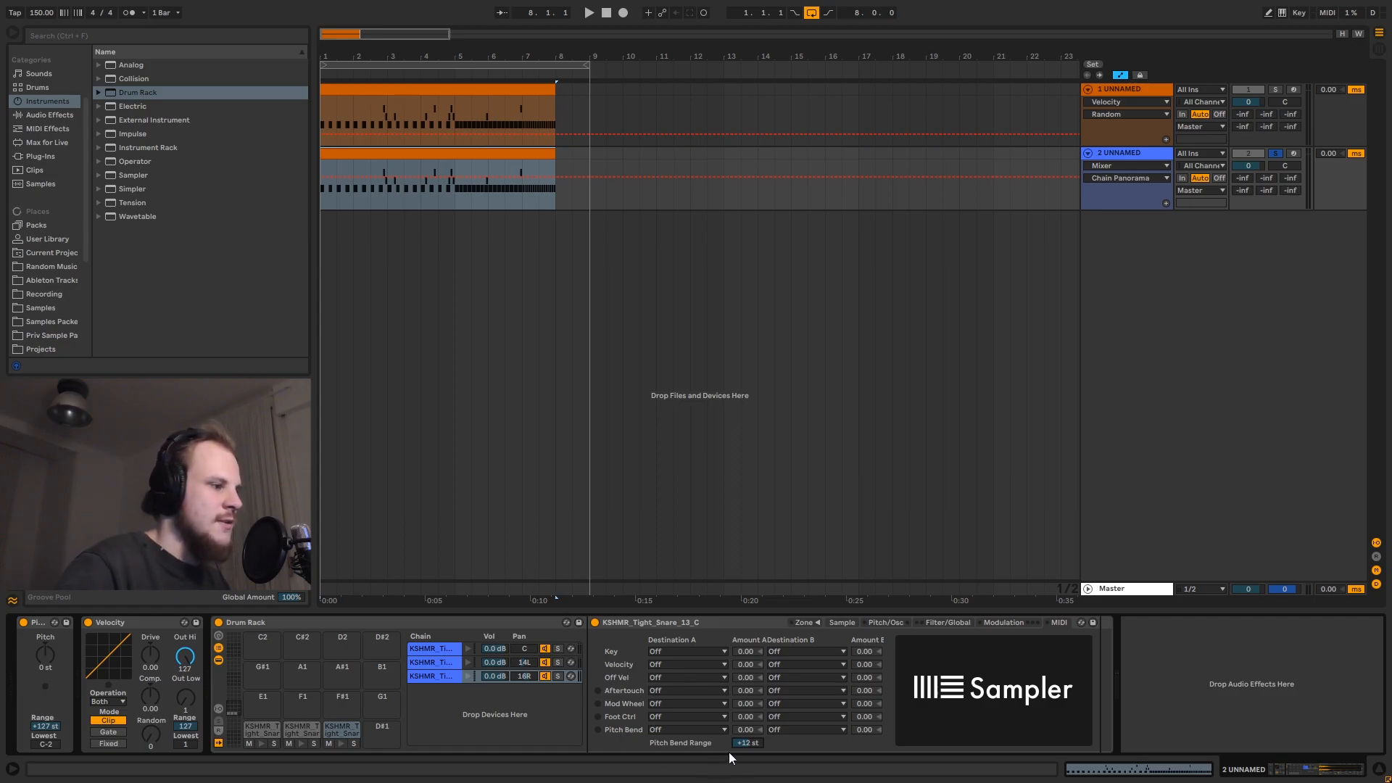
pyautogui.click(440, 664)
pyautogui.click(441, 649)
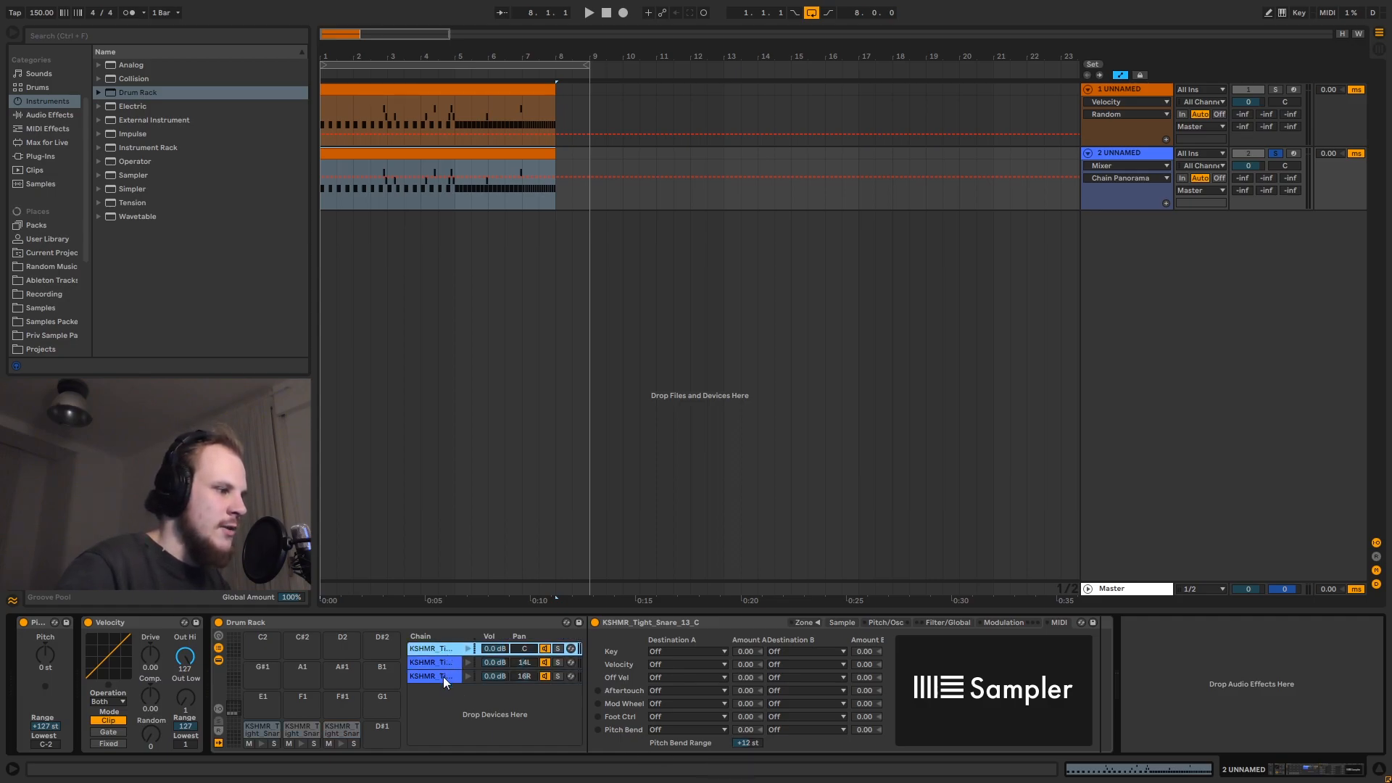
pyautogui.click(445, 675)
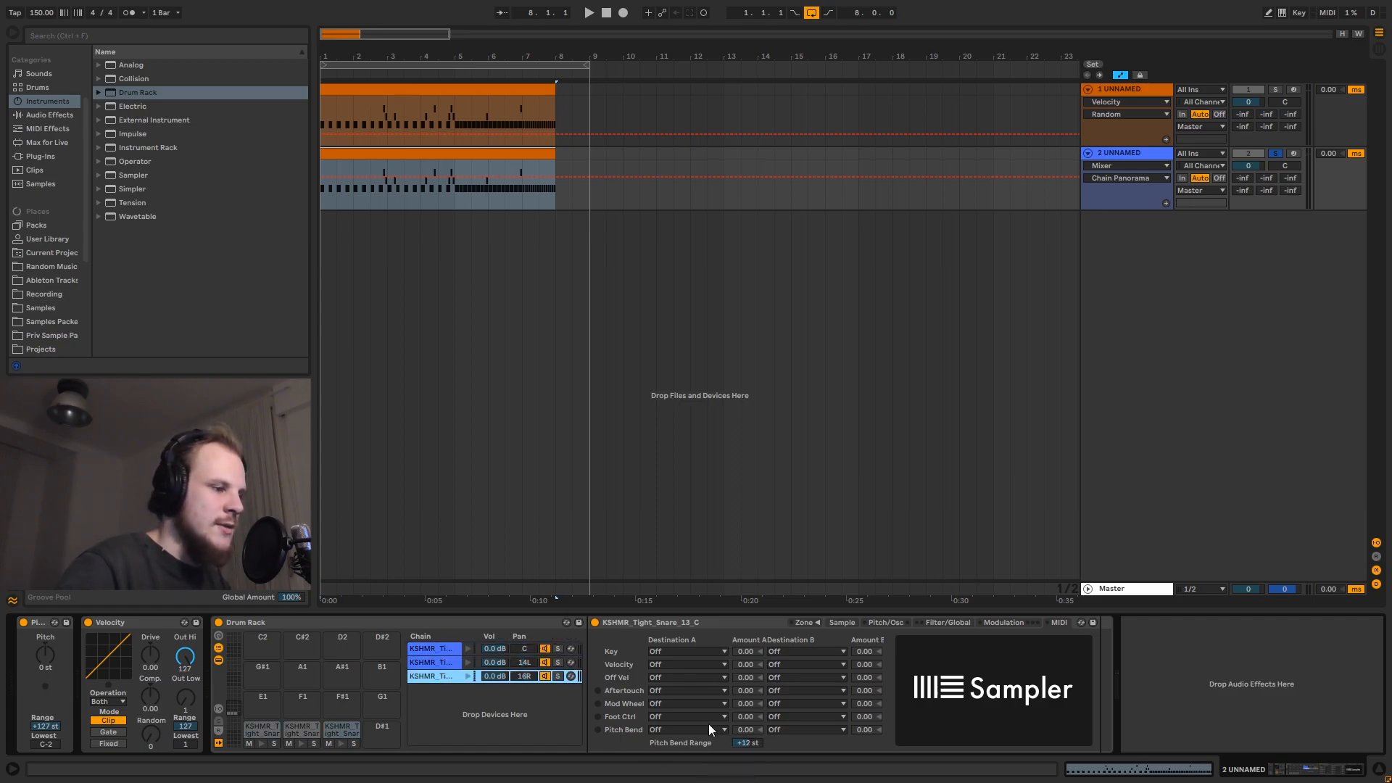
pyautogui.click(840, 622)
# Look over the clip's Pitch Bend envelope and the Drum Rack's C1, C#1 and D1 snare pads with their chains.
pyautogui.doubleClick(444, 152)
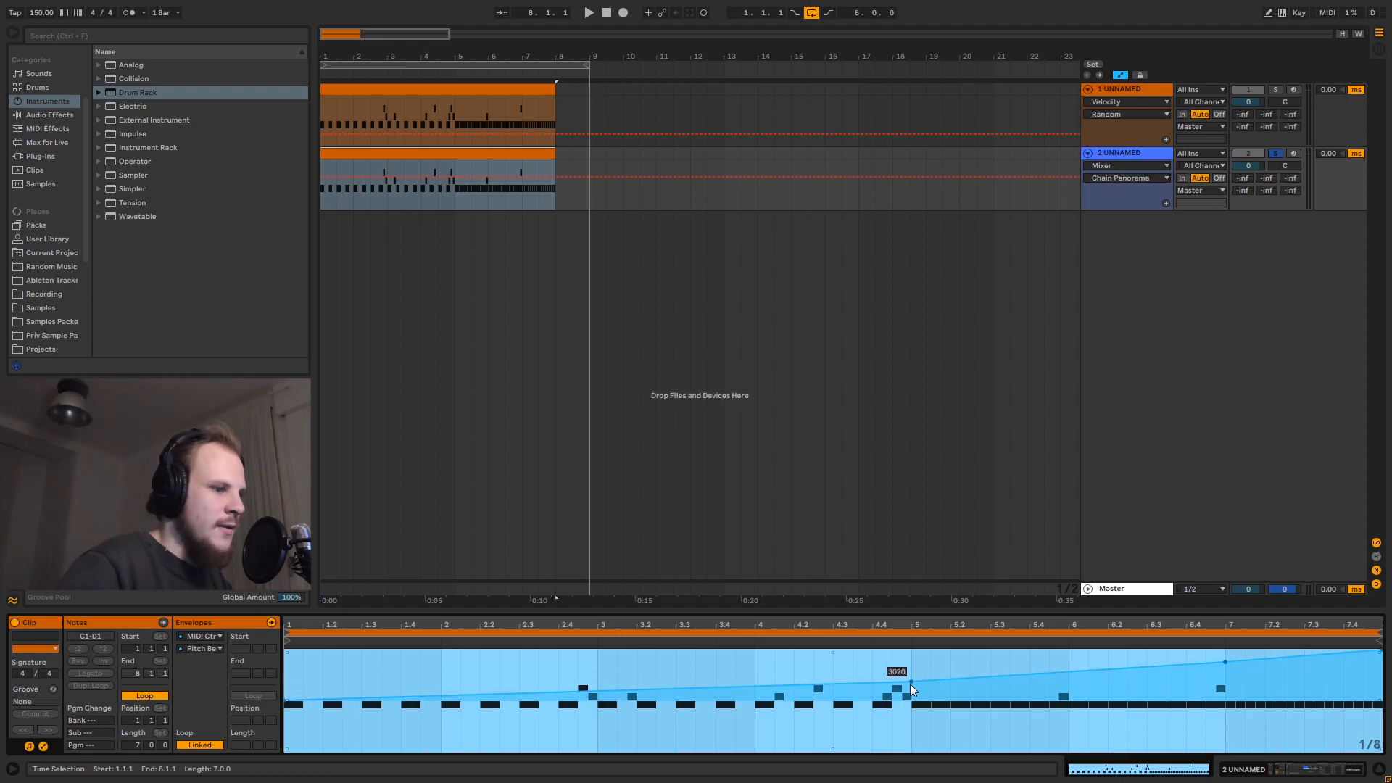
pyautogui.click(1115, 150)
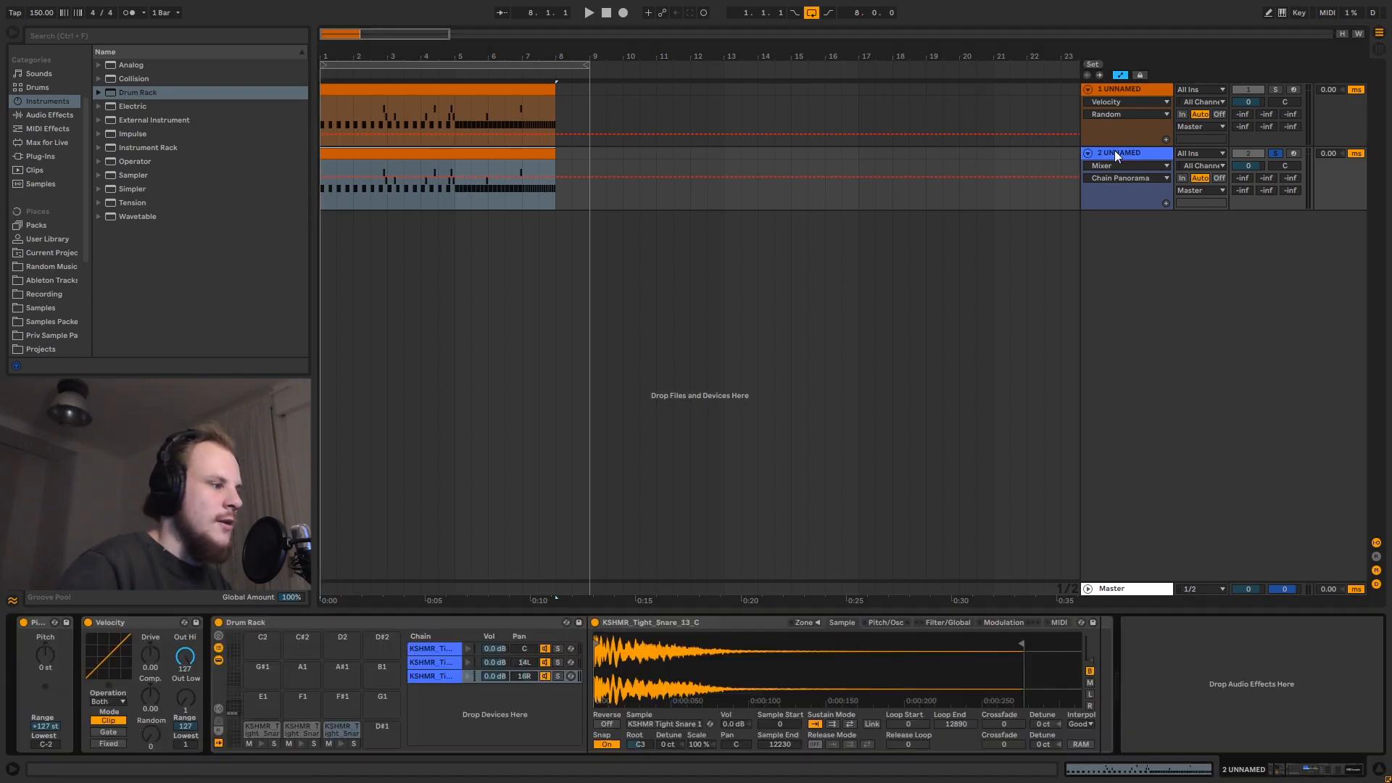
pyautogui.click(269, 732)
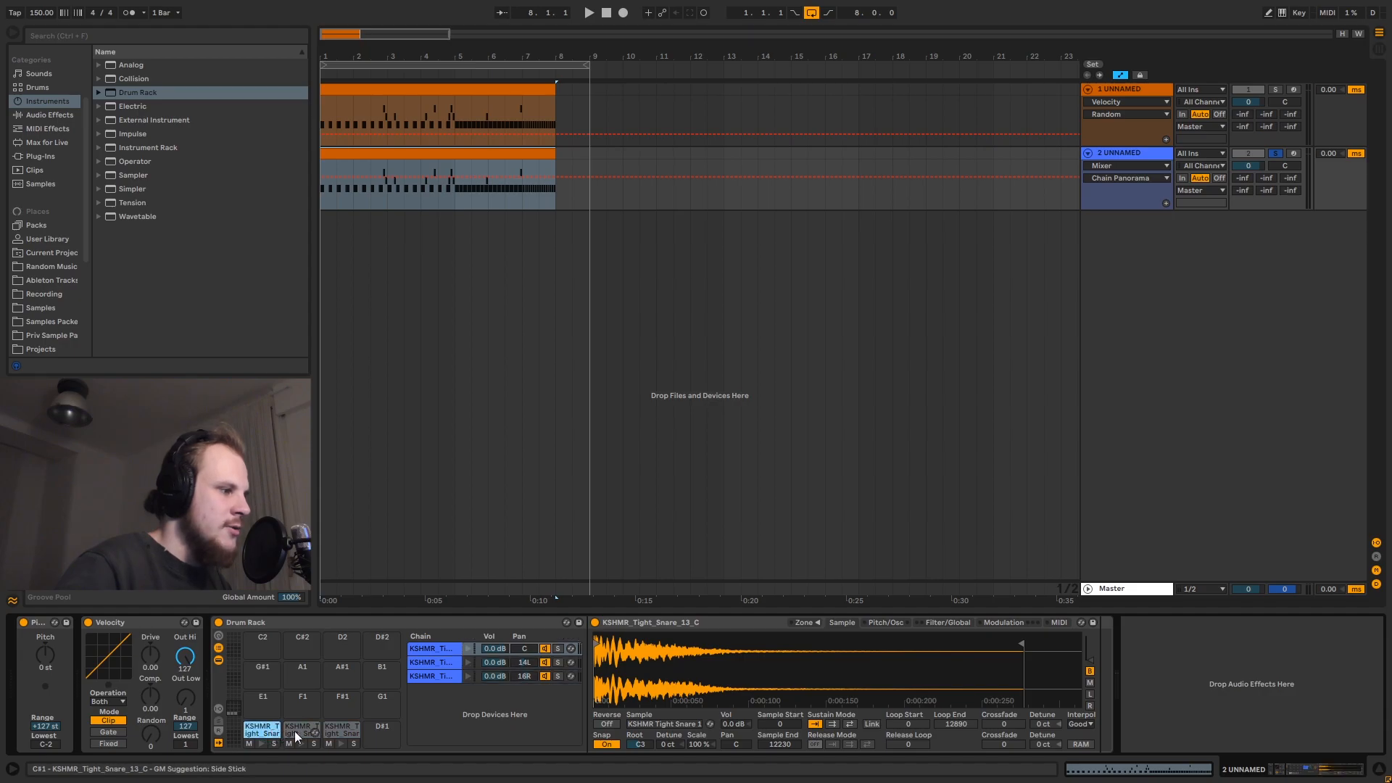
pyautogui.click(299, 731)
pyautogui.click(340, 731)
pyautogui.click(253, 735)
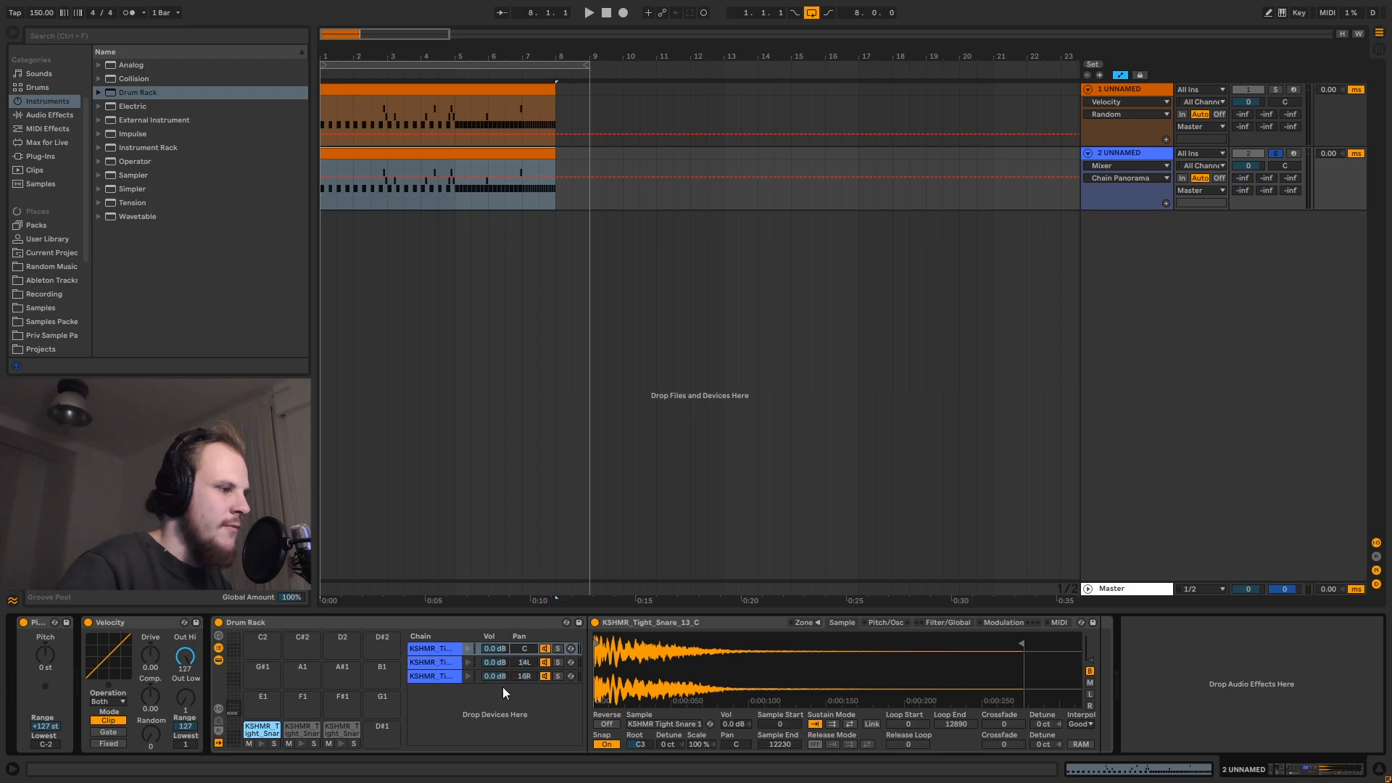
pyautogui.click(429, 663)
pyautogui.click(441, 675)
pyautogui.click(438, 663)
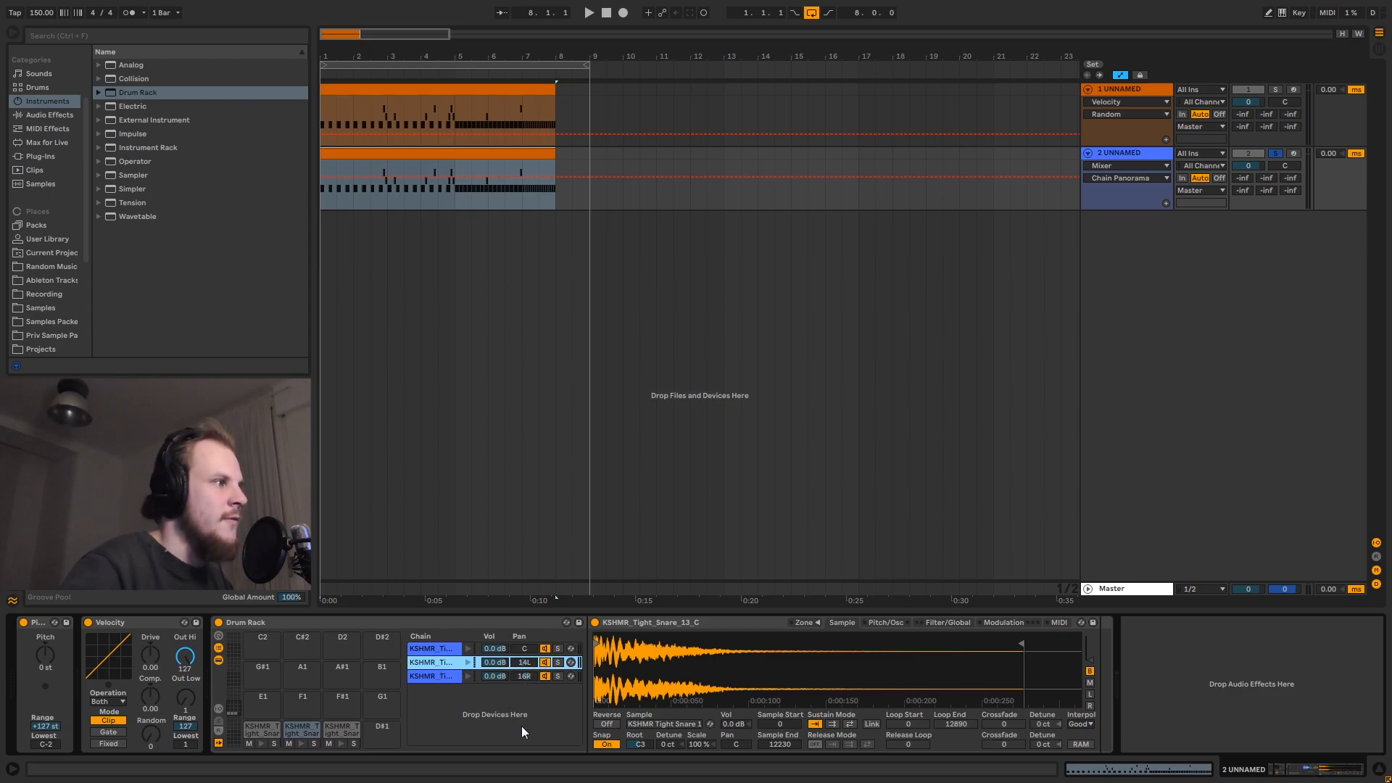
# Hide the clip's envelopes and enlarge the note area to examine the main notes and ghost hits on the three snare lanes.
pyautogui.doubleClick(469, 153)
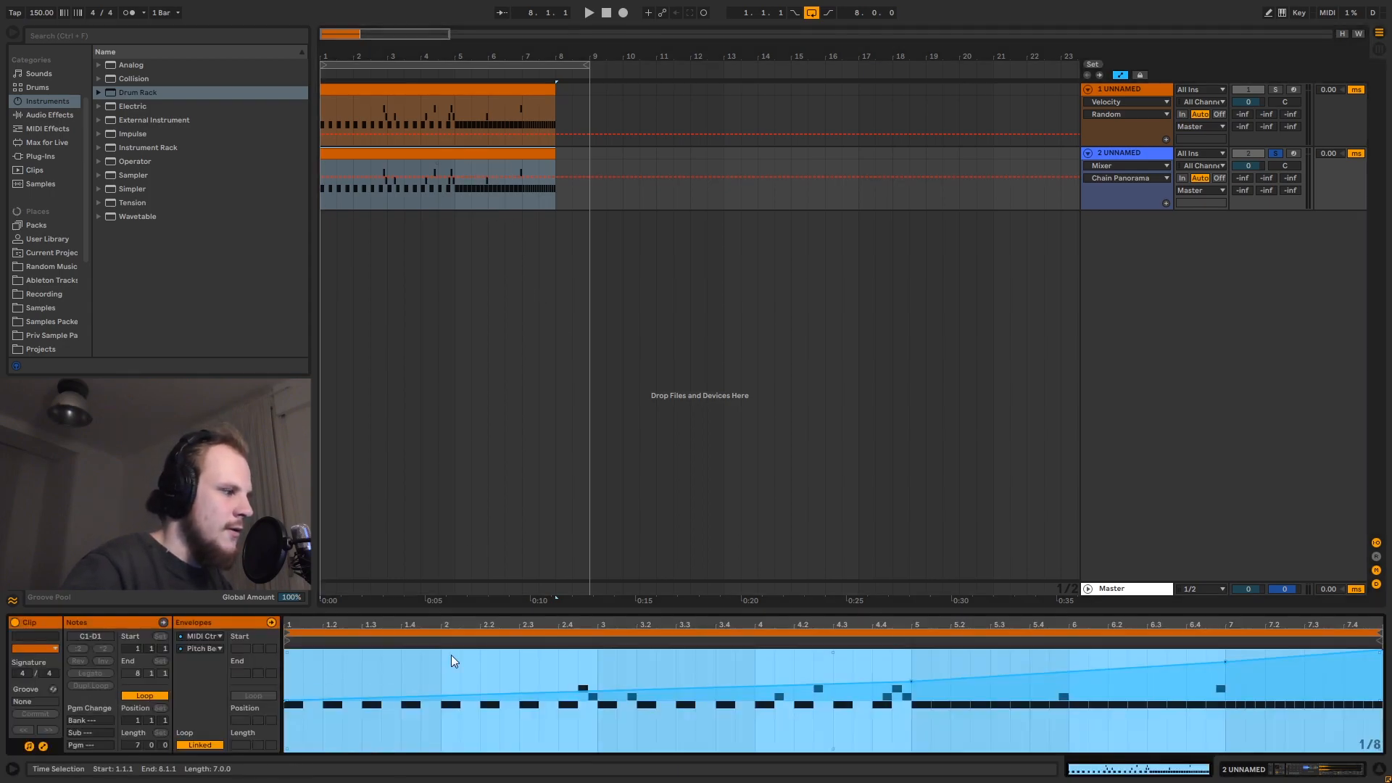
pyautogui.click(44, 745)
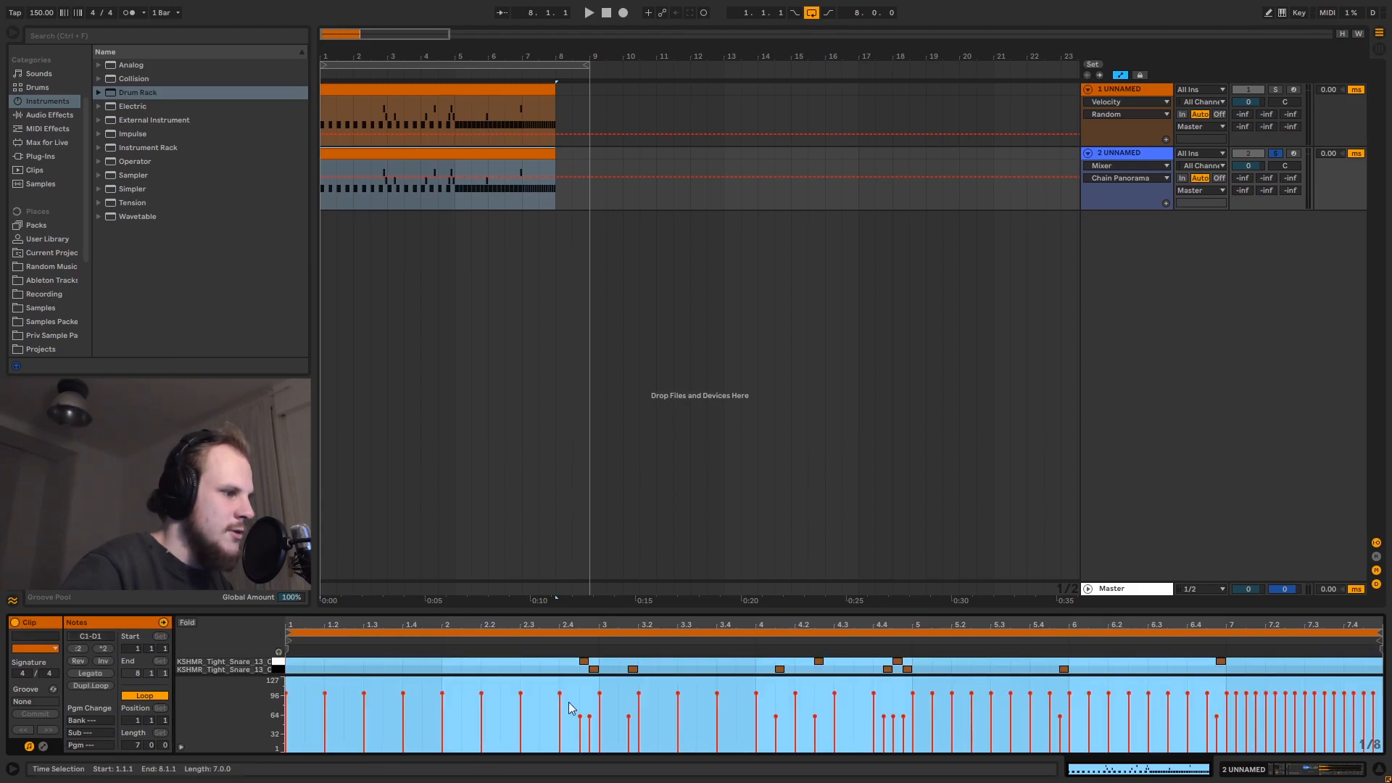
pyautogui.moveTo(593, 676); pyautogui.dragTo(593, 701)
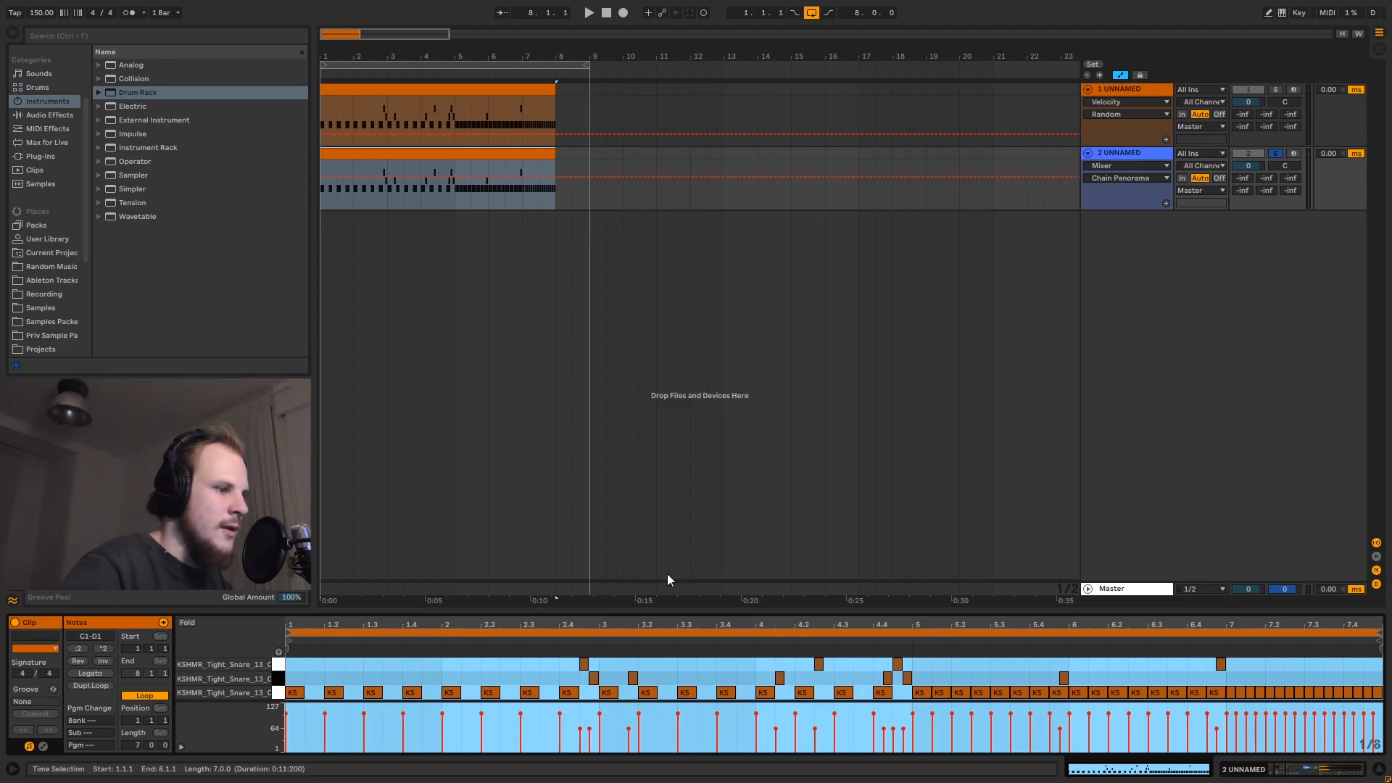
pyautogui.moveTo(562, 658); pyautogui.dragTo(966, 672)
pyautogui.click(990, 672)
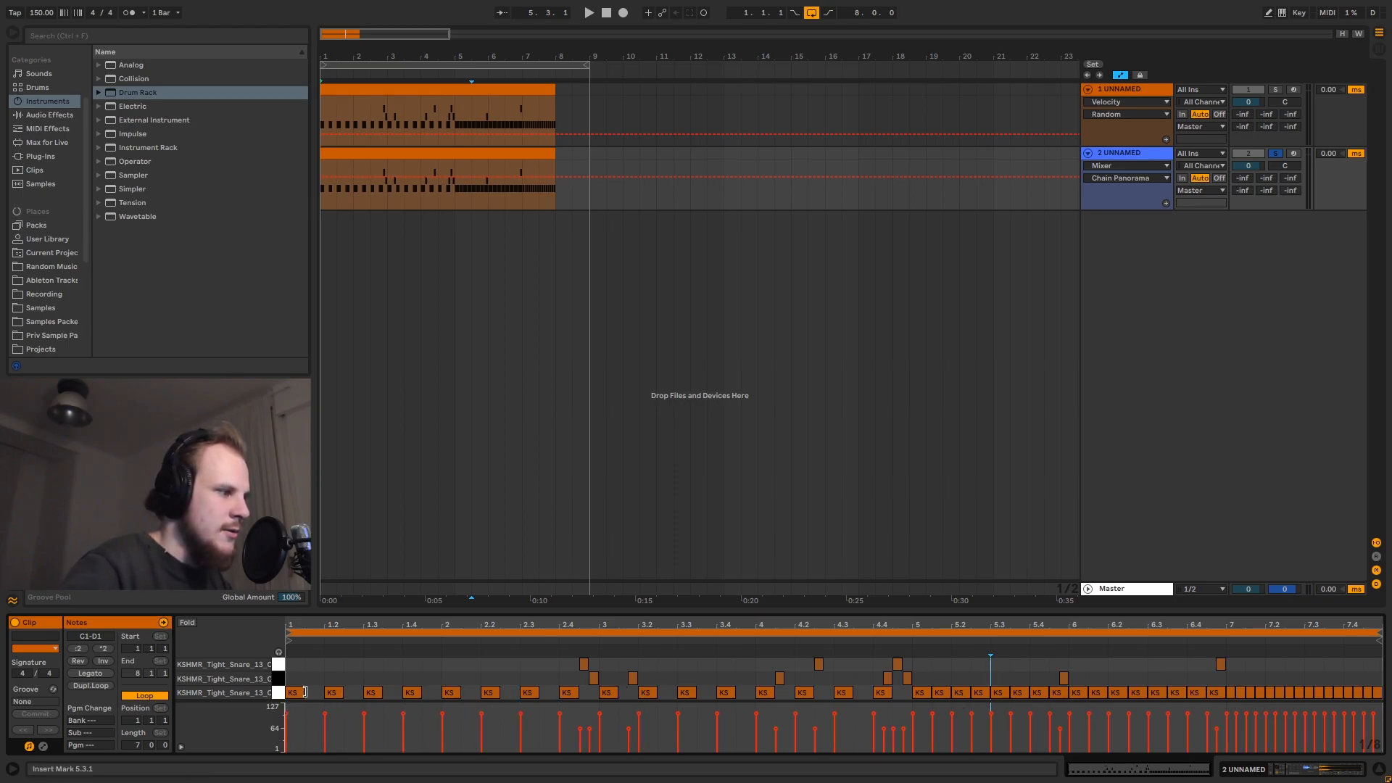
pyautogui.click(411, 692)
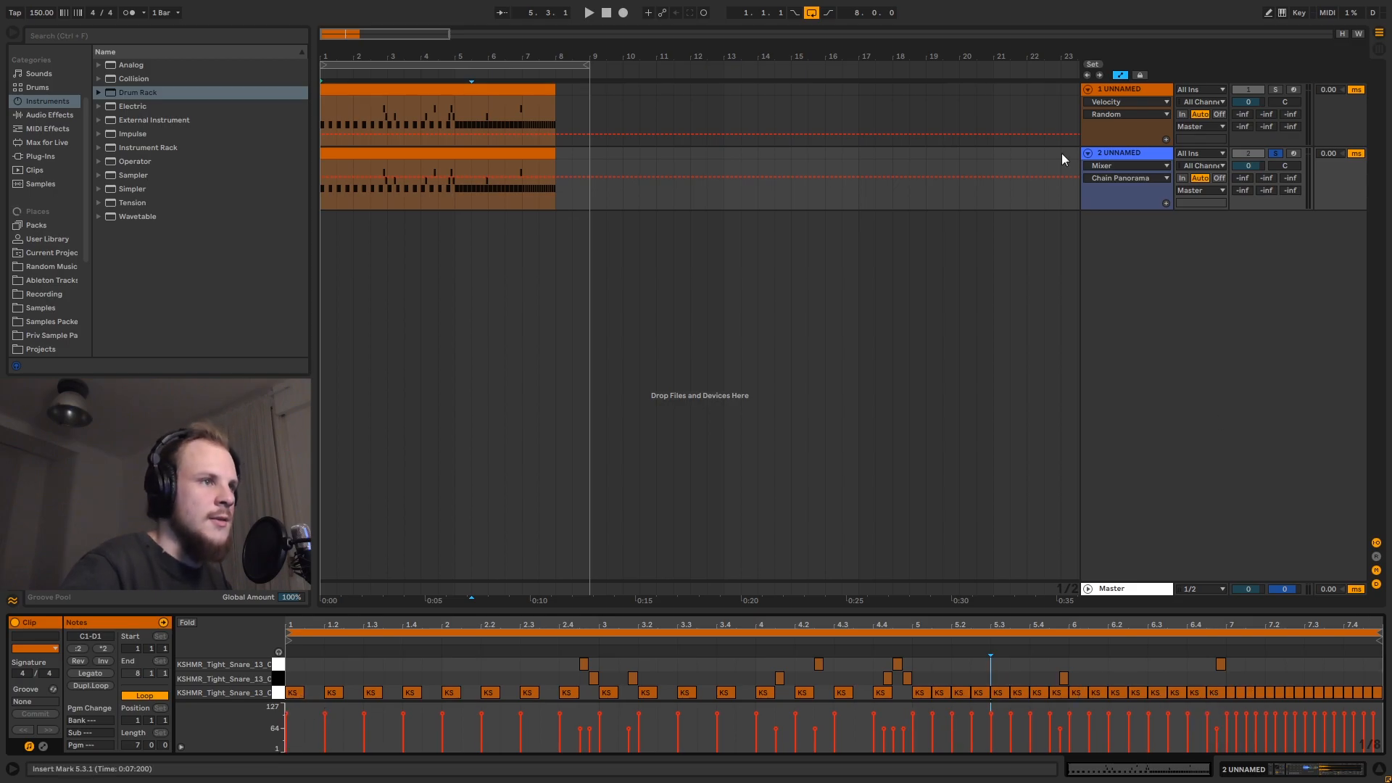
# Reopen the second track's devices and review the three snare chains and the second chain's volume.
pyautogui.doubleClick(1137, 154)
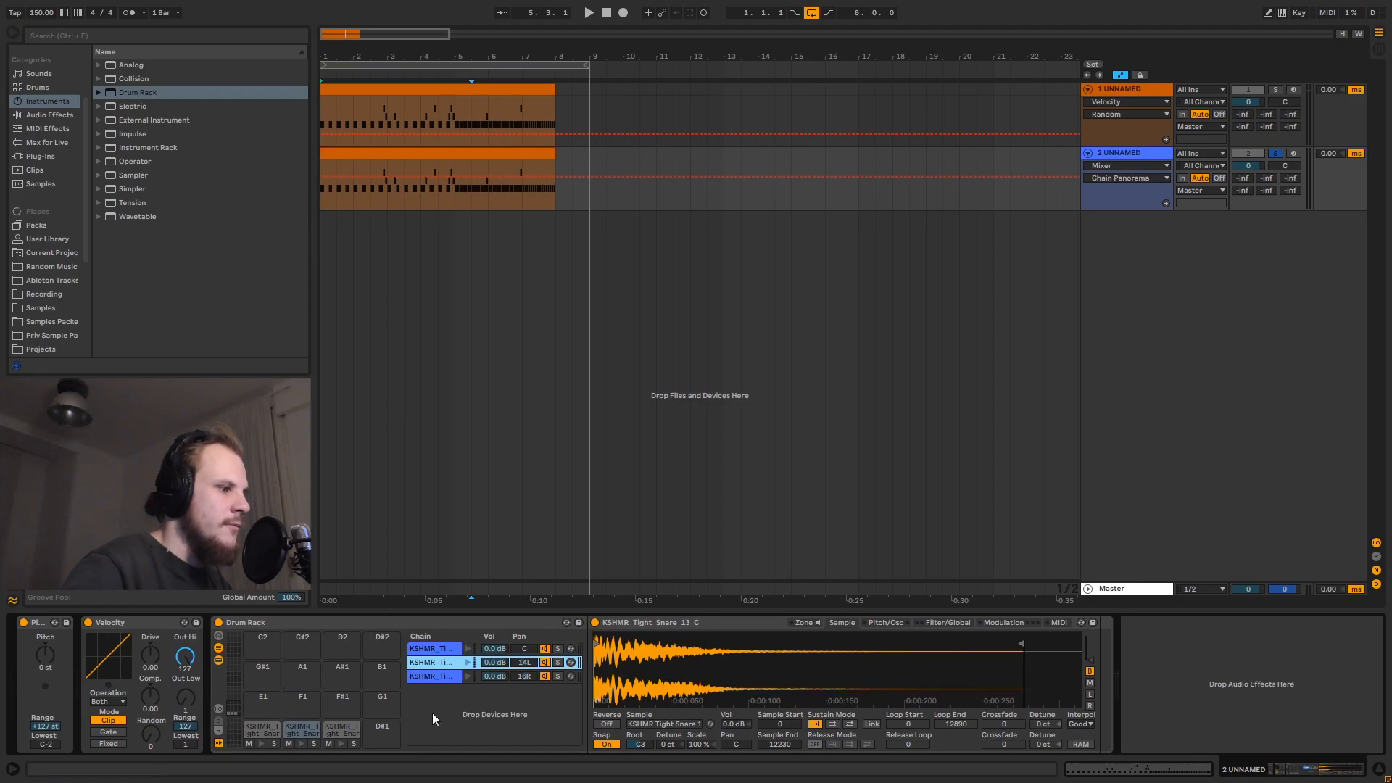
pyautogui.click(442, 650)
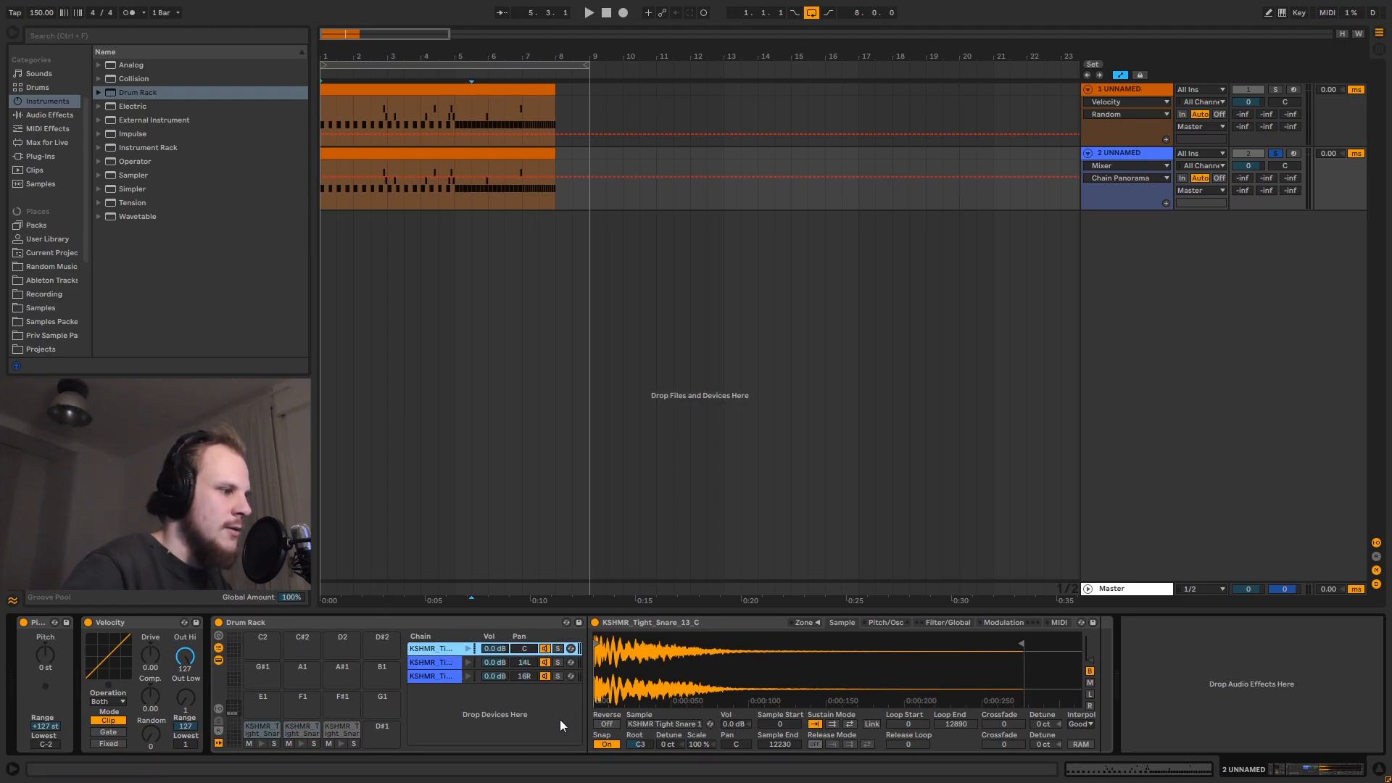
pyautogui.click(434, 663)
pyautogui.click(439, 677)
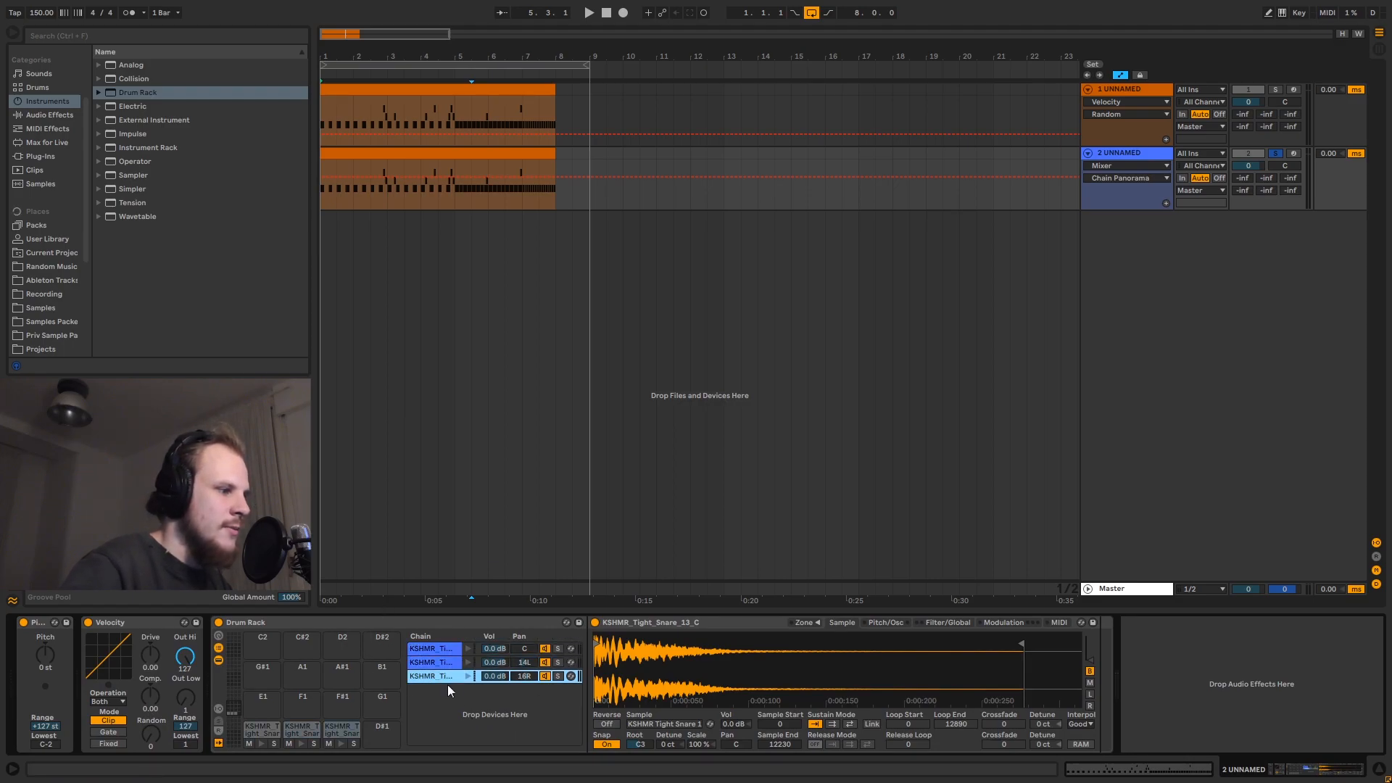
pyautogui.moveTo(494, 662)
pyautogui.mouseDown()
pyautogui.moveTo(495, 692)
pyautogui.moveTo(498, 660)
pyautogui.mouseUp()
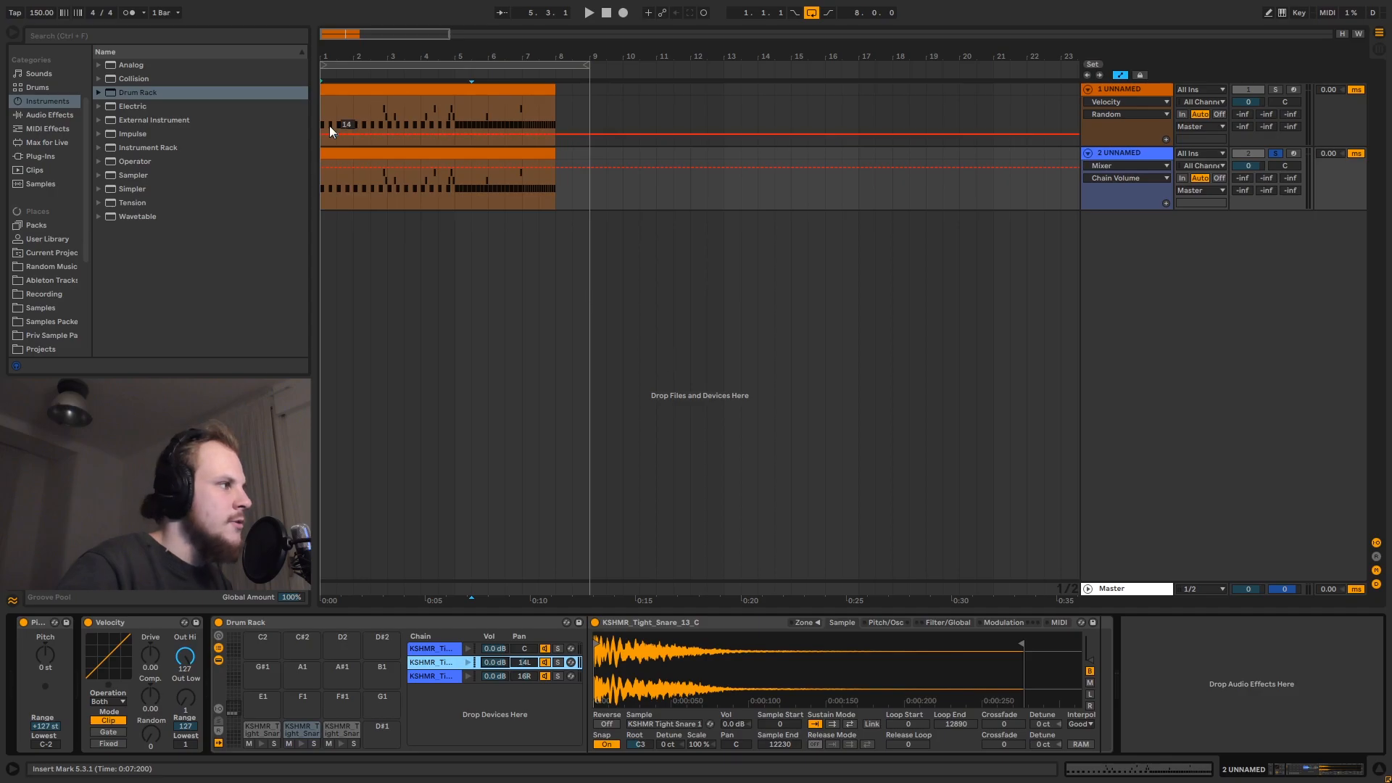
# Add an EQ Eight from the audio effects to the second snare chain, the one panned 14L.
pyautogui.click(55, 116)
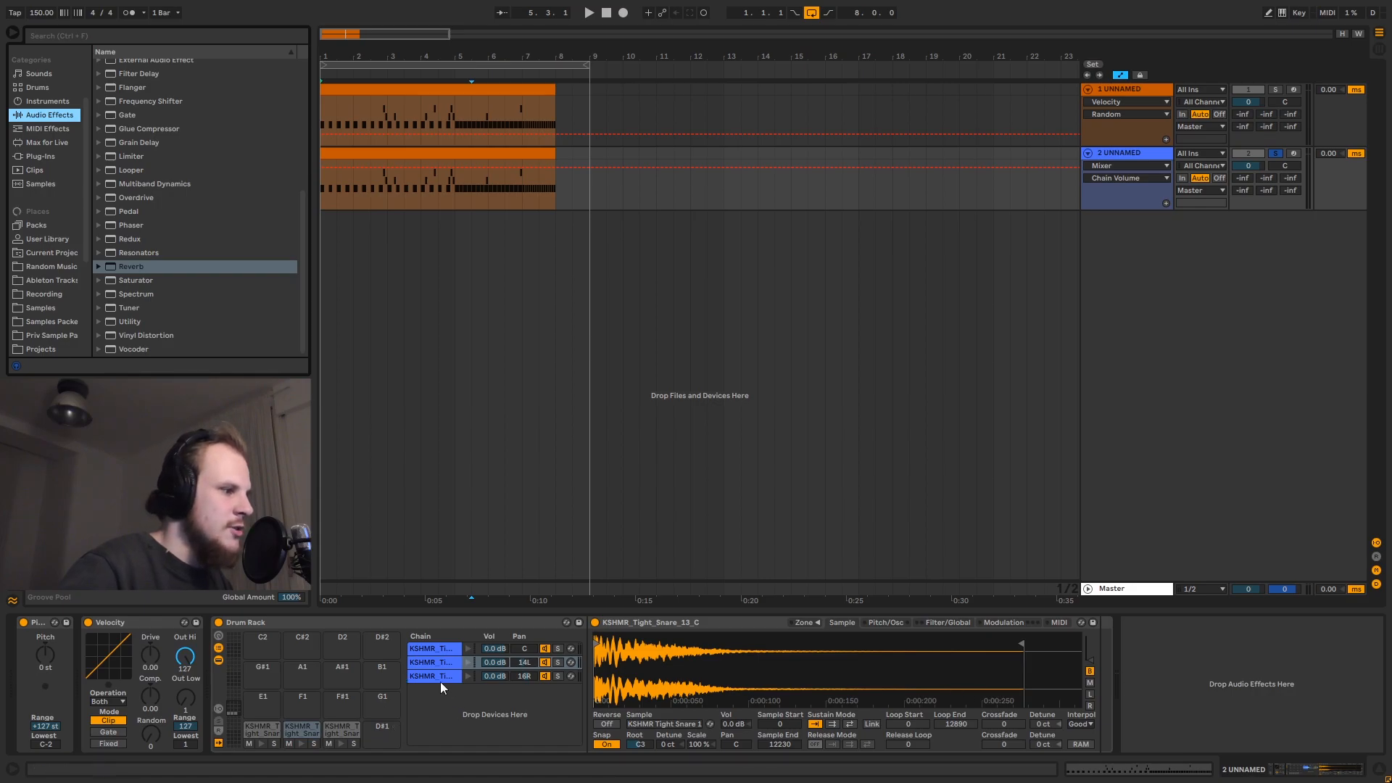
pyautogui.click(441, 660)
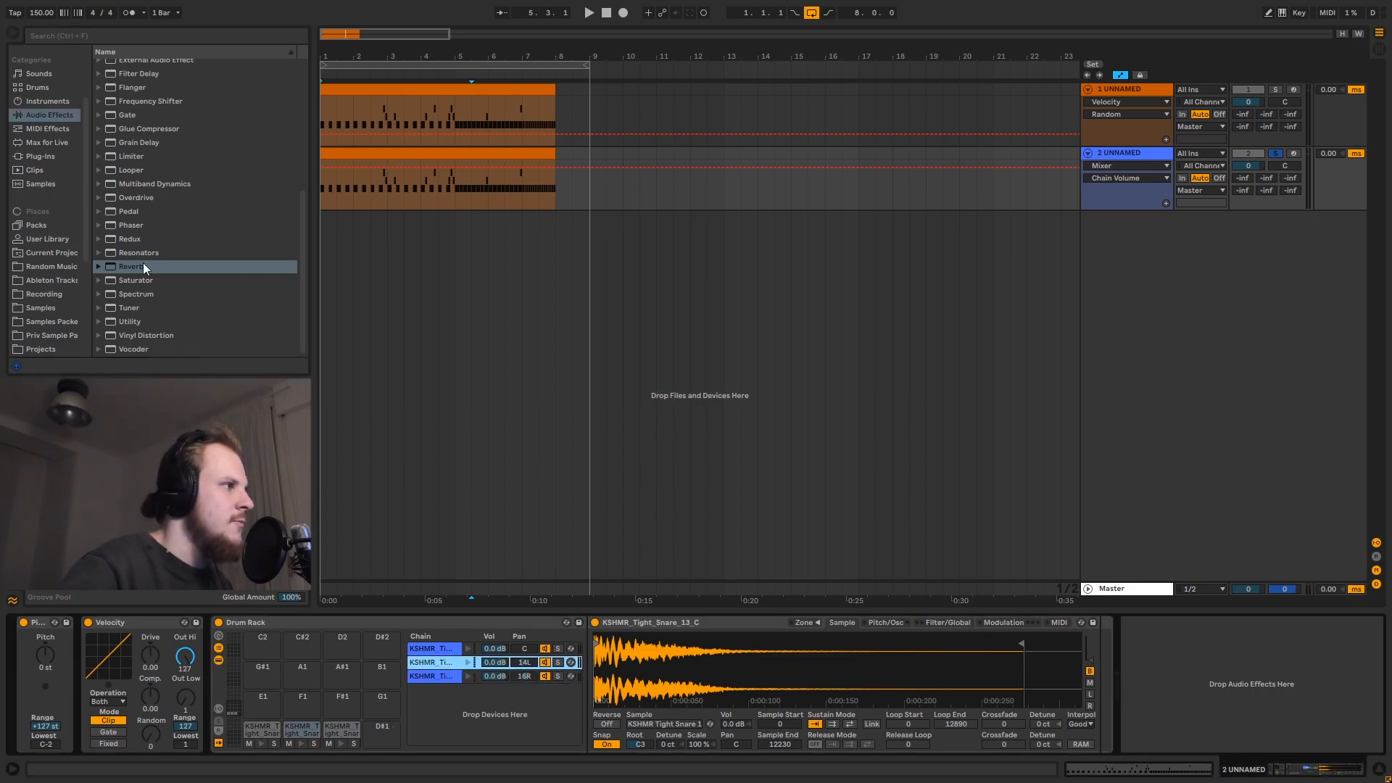
pyautogui.scroll(5, 158, 278)
pyautogui.moveTo(138, 178); pyautogui.dragTo(1131, 689)
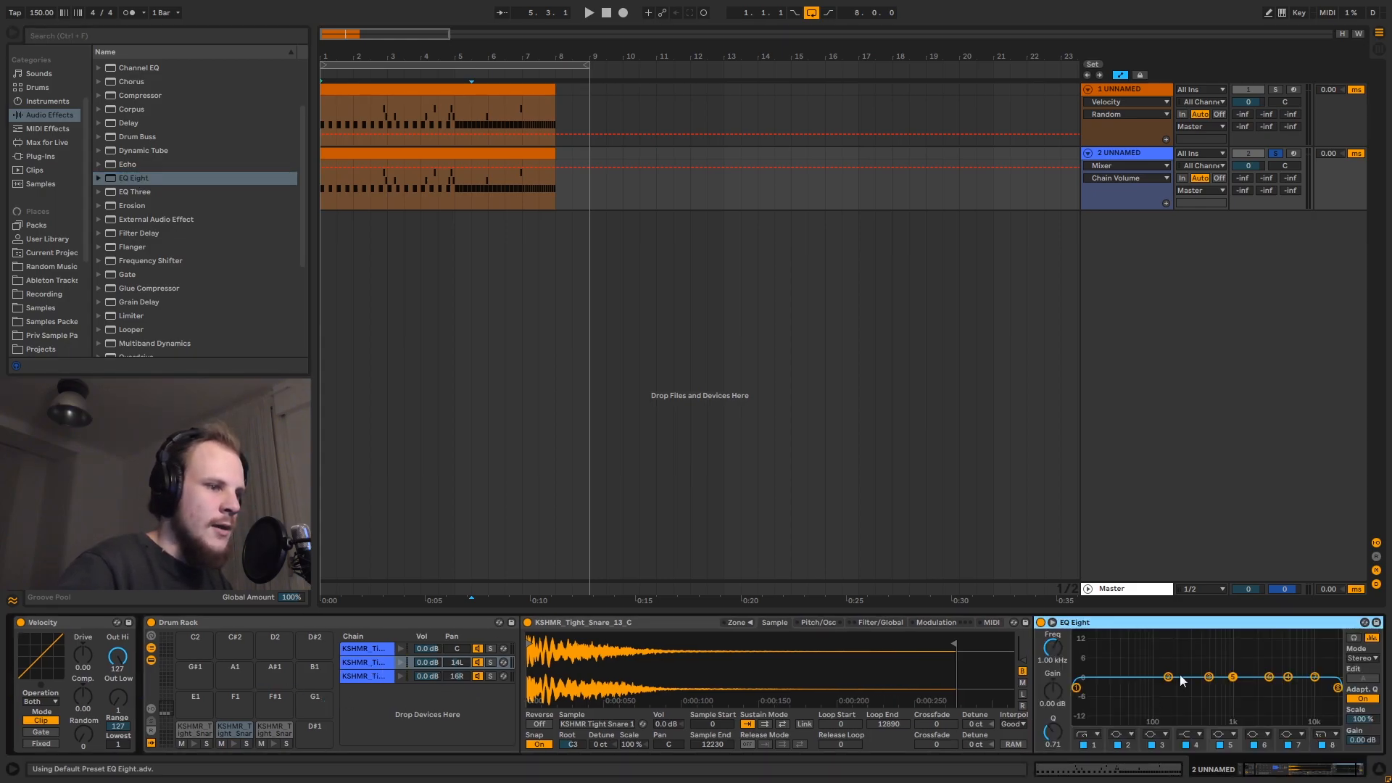
# Shape the 14L snare's EQ: boost 4.83 dB near 86 Hz with Q 0.34, cut 3.84 dB near 681 Hz, boost 4.09 dB at 5.27 kHz.
pyautogui.moveTo(1168, 677); pyautogui.dragTo(1142, 671)
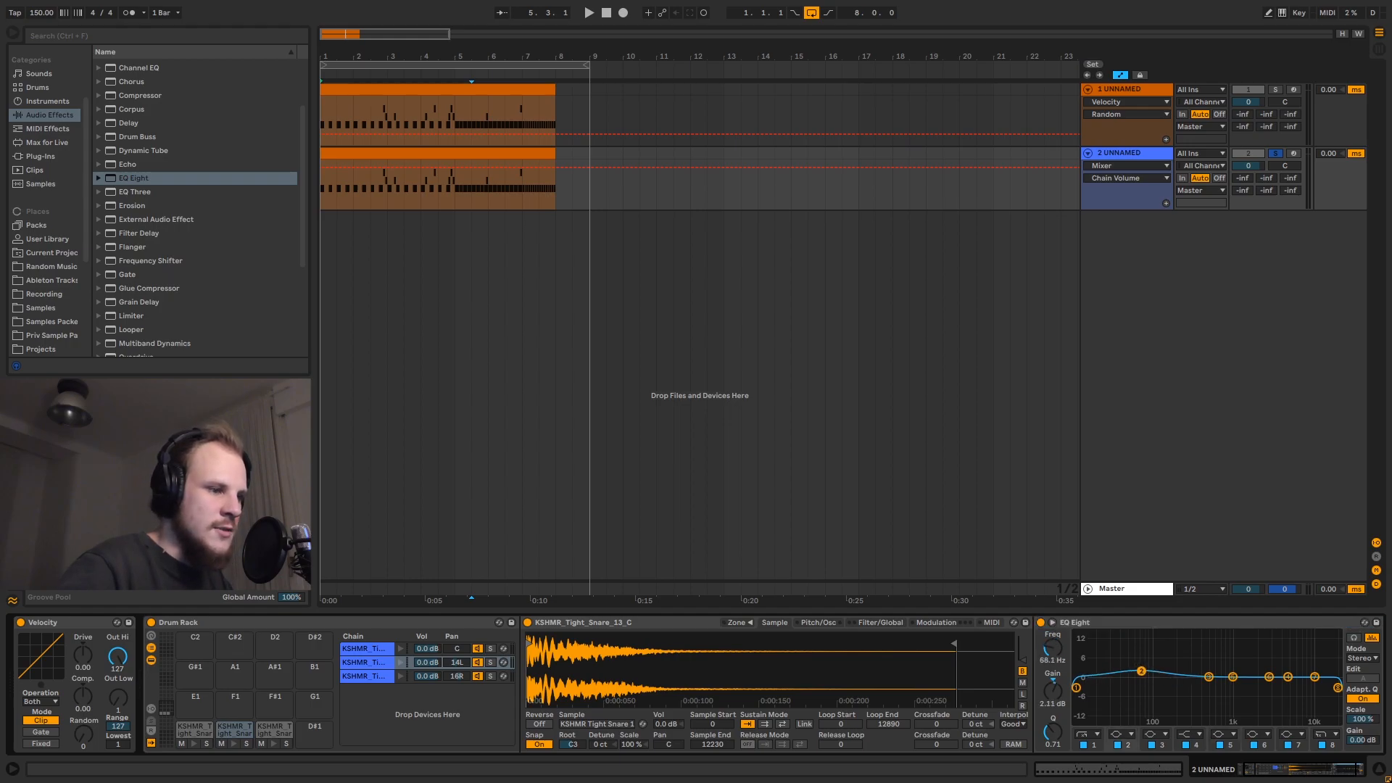
pyautogui.moveTo(1057, 726); pyautogui.dragTo(1057, 739)
pyautogui.moveTo(1142, 671); pyautogui.dragTo(1219, 687)
pyautogui.moveTo(1136, 665); pyautogui.dragTo(1149, 652)
pyautogui.click(1220, 688)
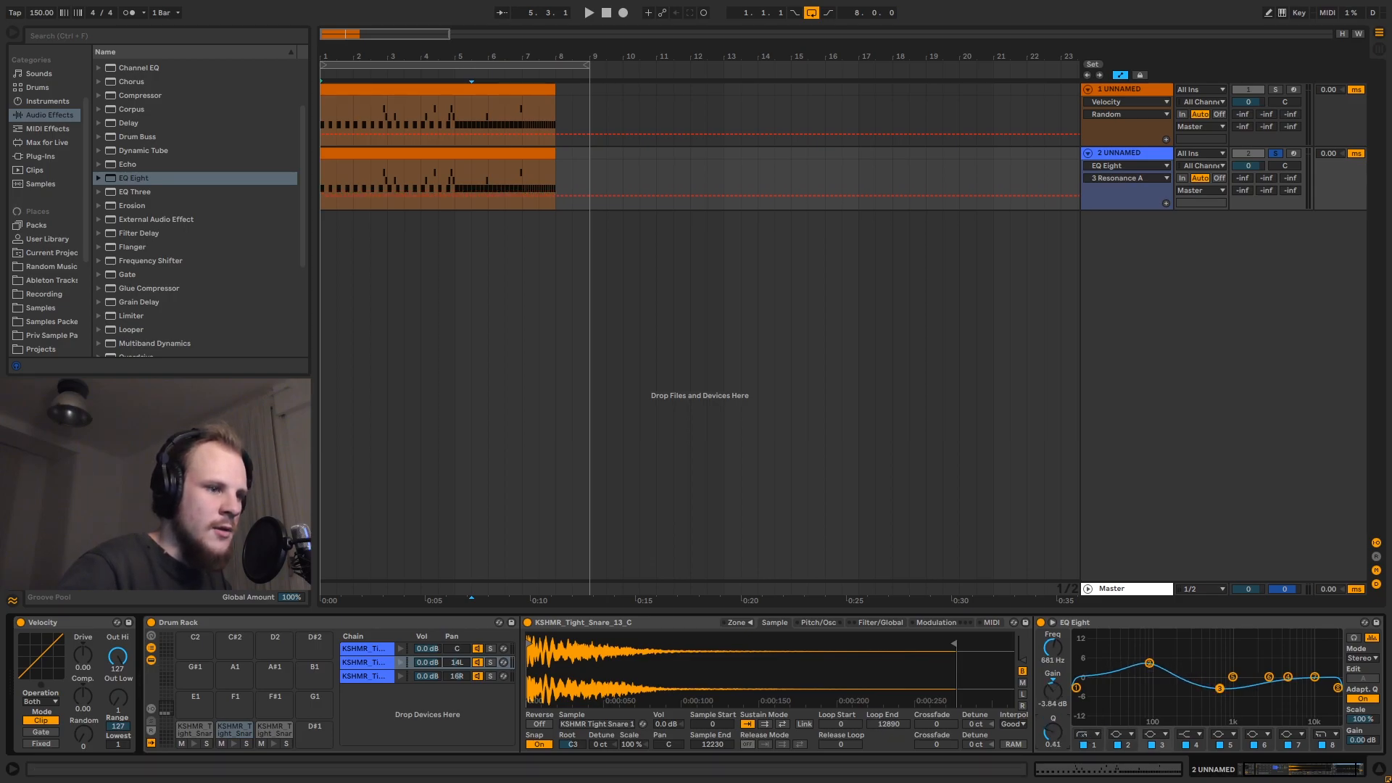
pyautogui.moveTo(1288, 682); pyautogui.dragTo(1289, 666)
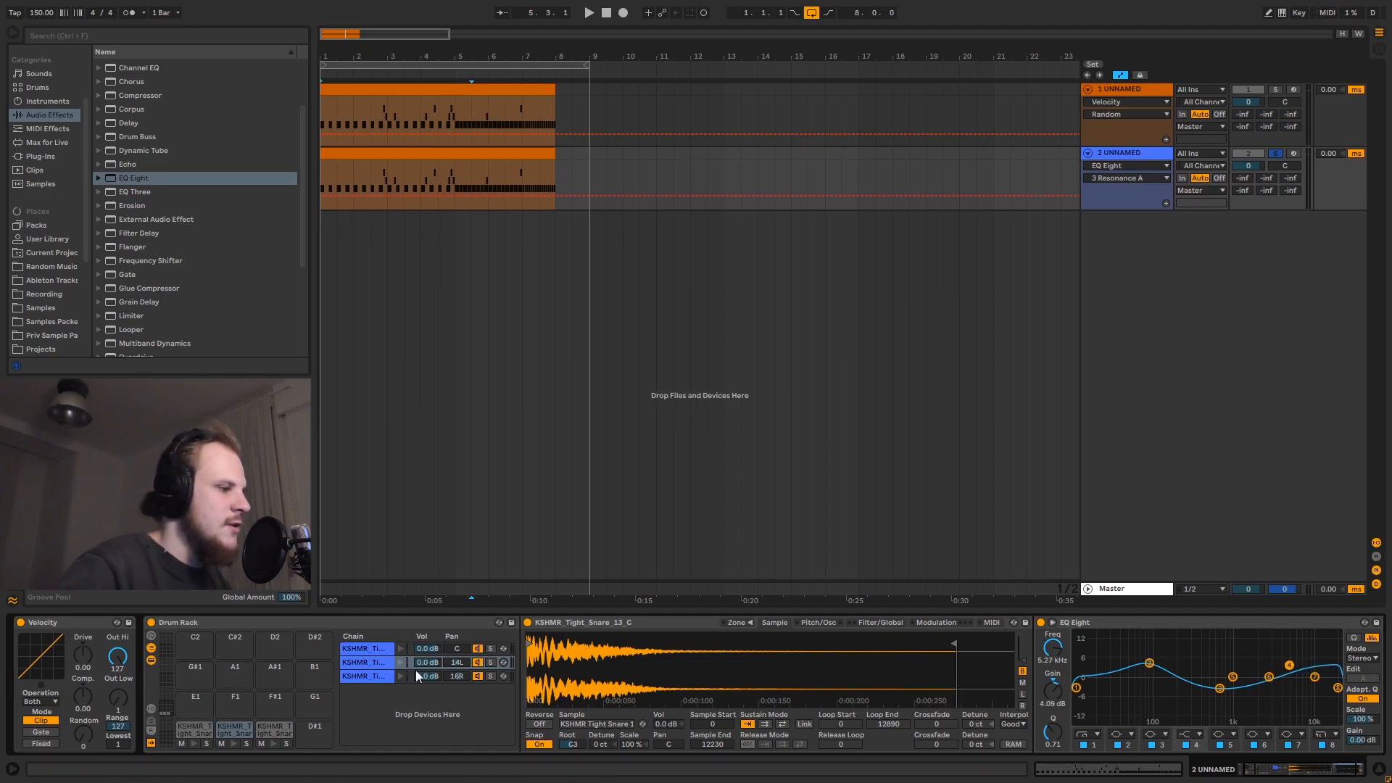
pyautogui.click(1150, 663)
pyautogui.moveTo(1047, 734); pyautogui.dragTo(1071, 728)
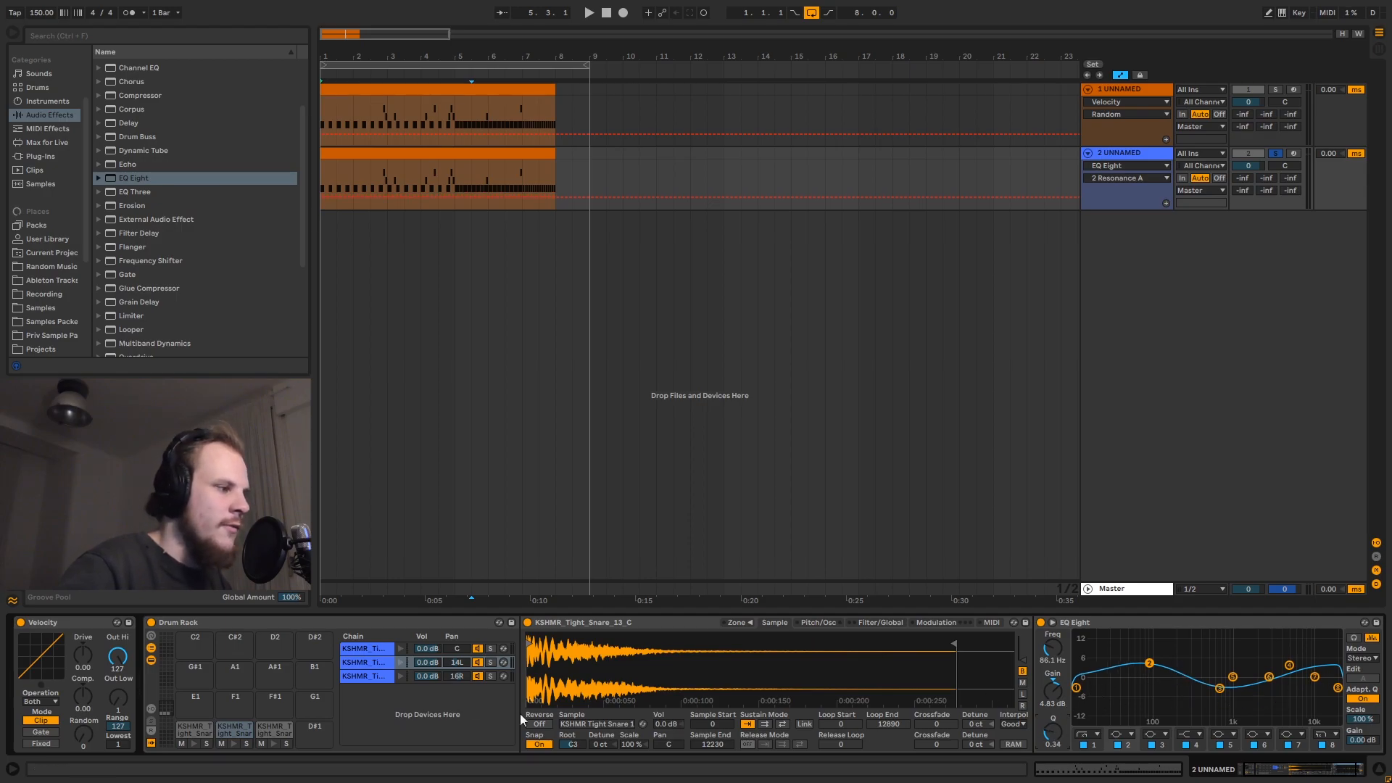
# Add an EQ Eight to the 16R snare chain and boost band 5 by 4.83 dB at 625 Hz with Q 0.33.
pyautogui.click(369, 676)
pyautogui.moveTo(132, 187)
pyautogui.mouseDown()
pyautogui.moveTo(834, 568)
pyautogui.moveTo(1059, 723)
pyautogui.mouseUp()
pyautogui.moveTo(1042, 723); pyautogui.dragTo(1040, 719)
pyautogui.moveTo(1233, 678); pyautogui.dragTo(1227, 667)
pyautogui.moveTo(1054, 738); pyautogui.dragTo(1054, 750)
pyautogui.moveTo(1227, 667); pyautogui.dragTo(1217, 662)
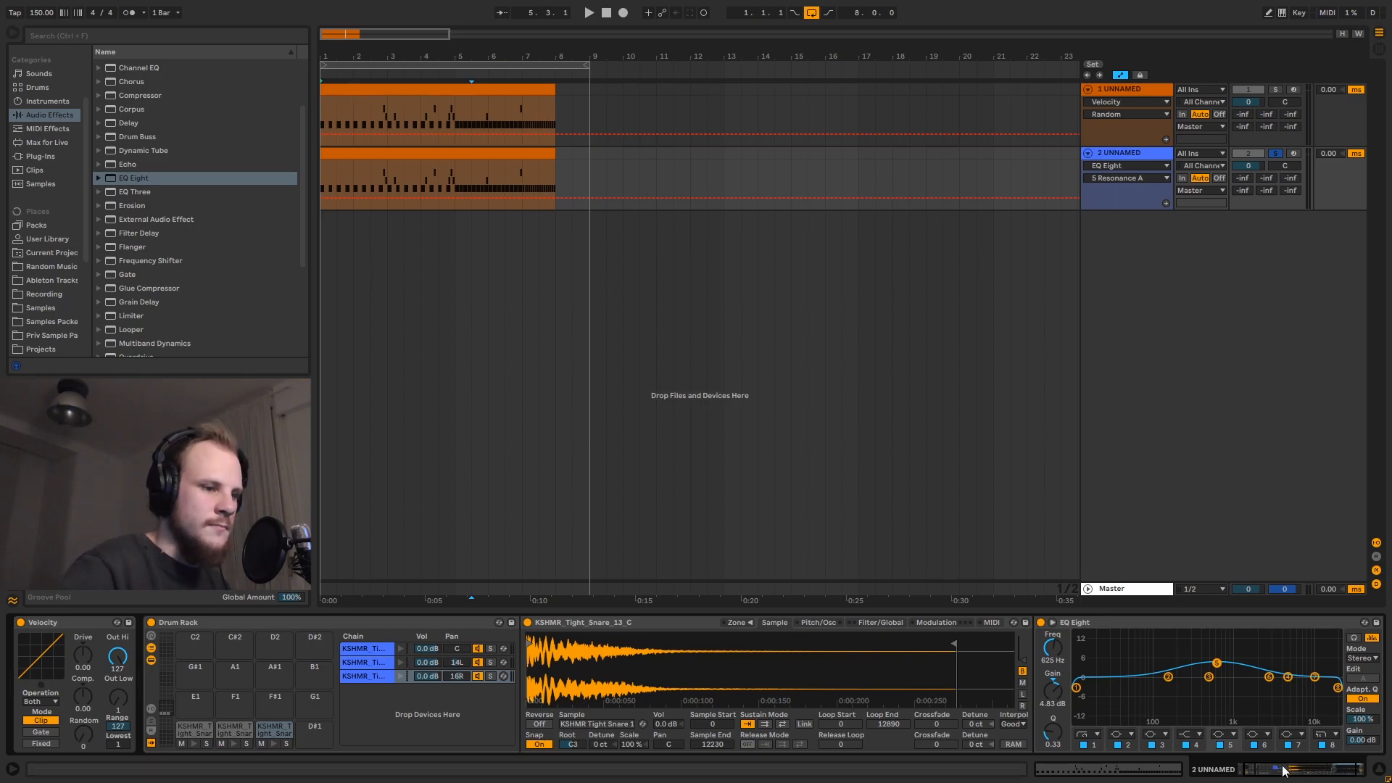
# Add another EQ Eight after the Drum Rack on the second track and make band 8 a high-cut filter at 22 kHz.
pyautogui.moveTo(1283, 770); pyautogui.dragTo(1309, 774)
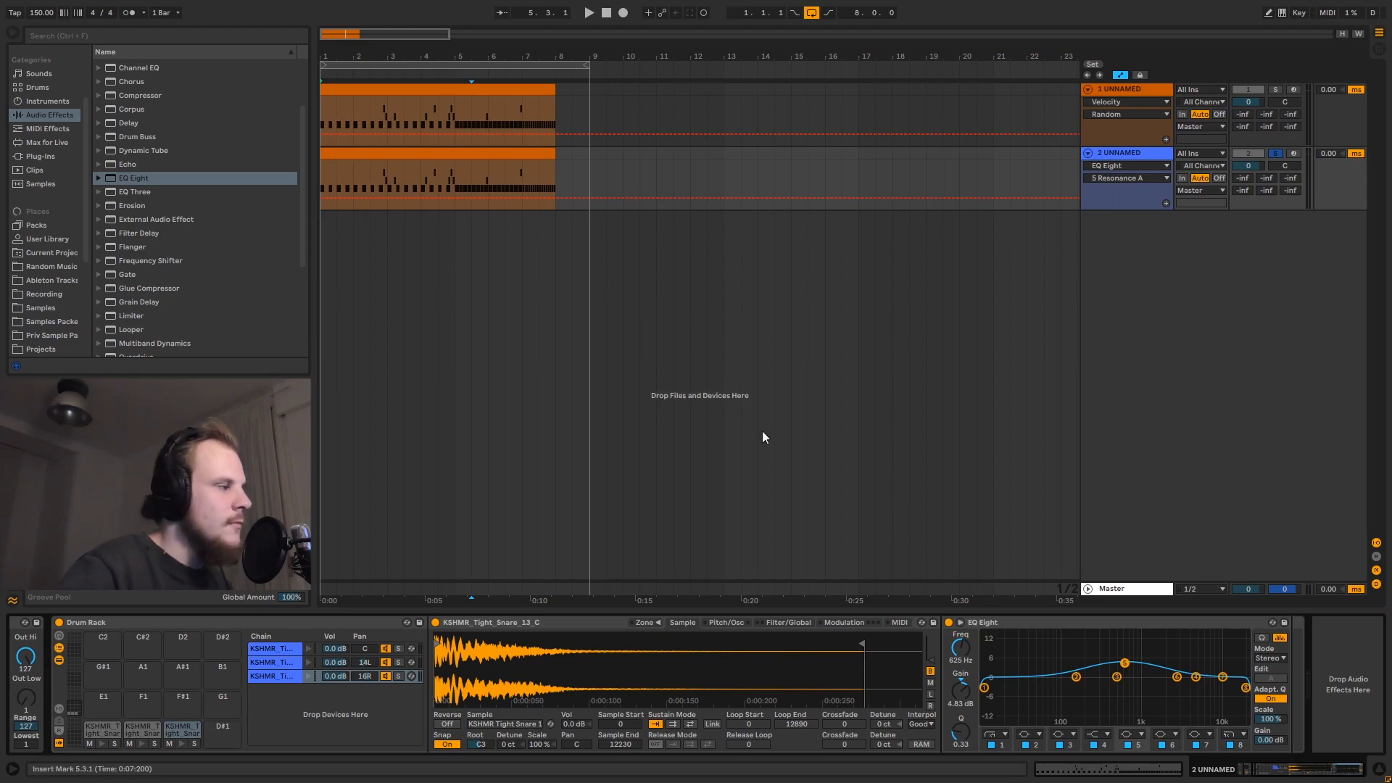
pyautogui.scroll(1, 180, 233)
pyautogui.scroll(5, 207, 286)
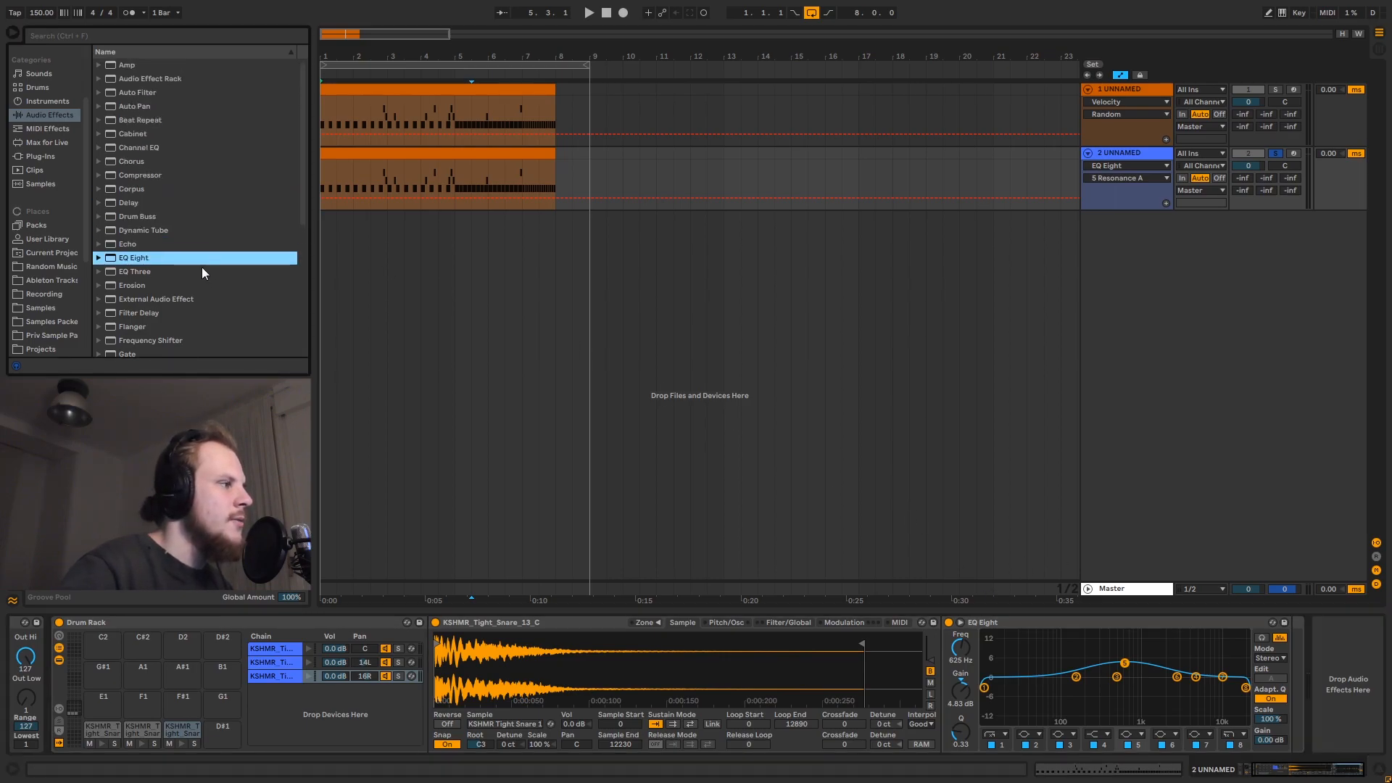
pyautogui.moveTo(357, 341); pyautogui.dragTo(1347, 682)
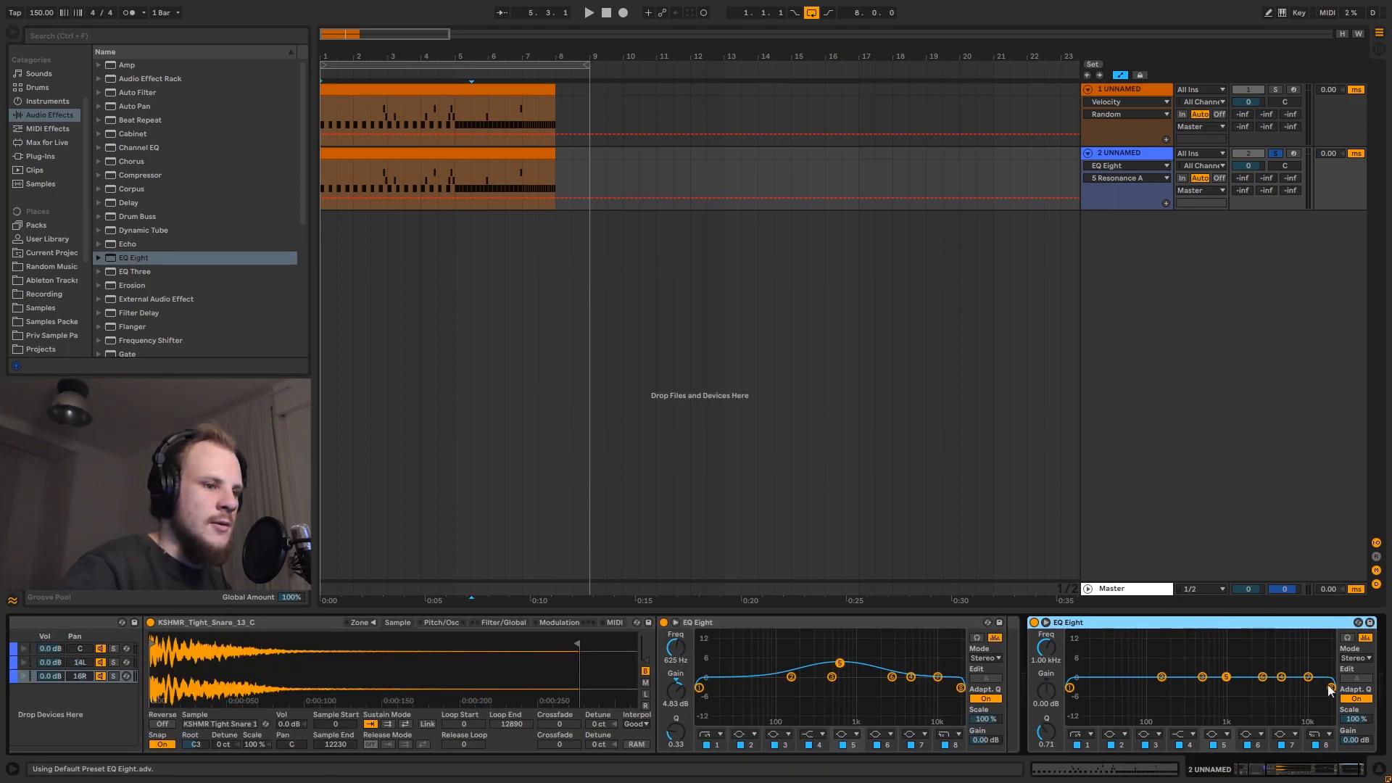
pyautogui.click(1321, 734)
pyautogui.click(1318, 720)
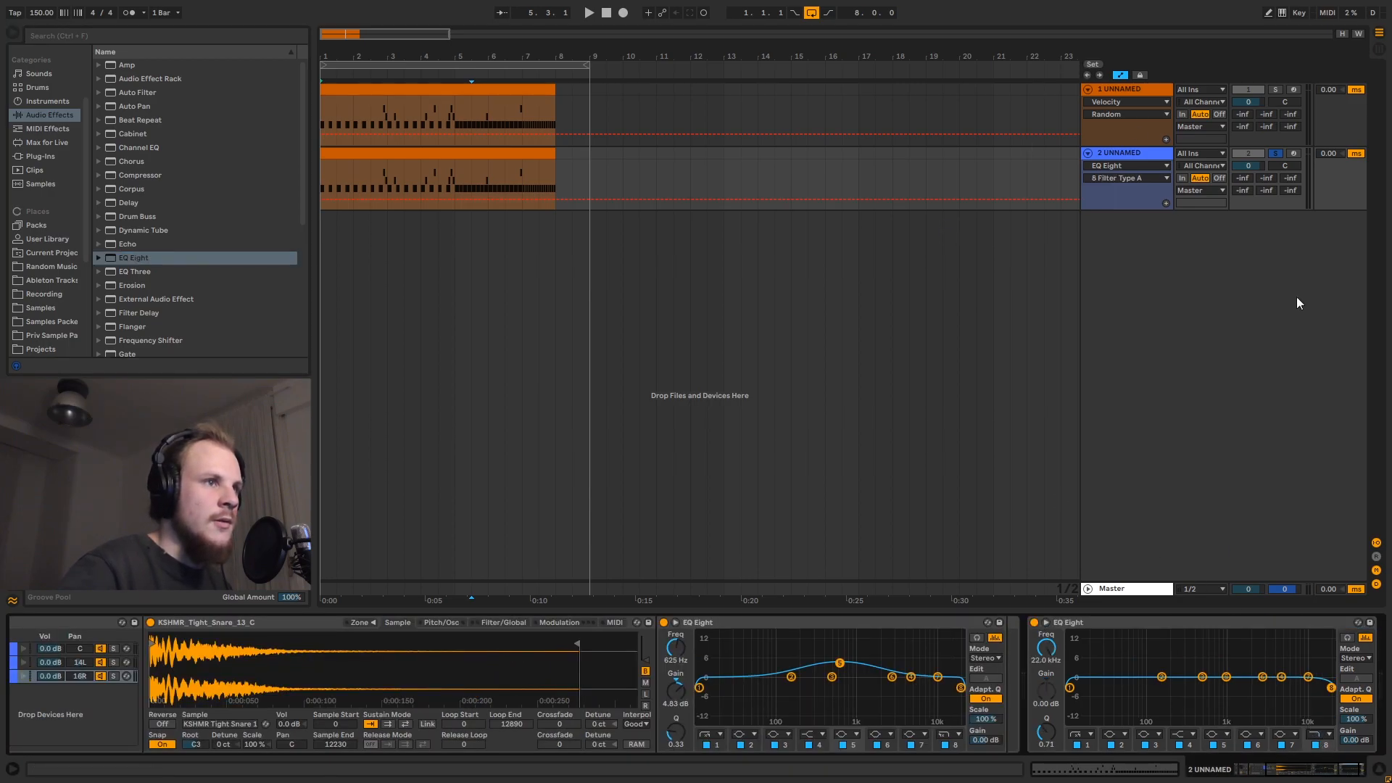
# Solo the first track and play the snare roll from the start.
pyautogui.click(1275, 89)
pyautogui.click(333, 92)
pyautogui.press('space')
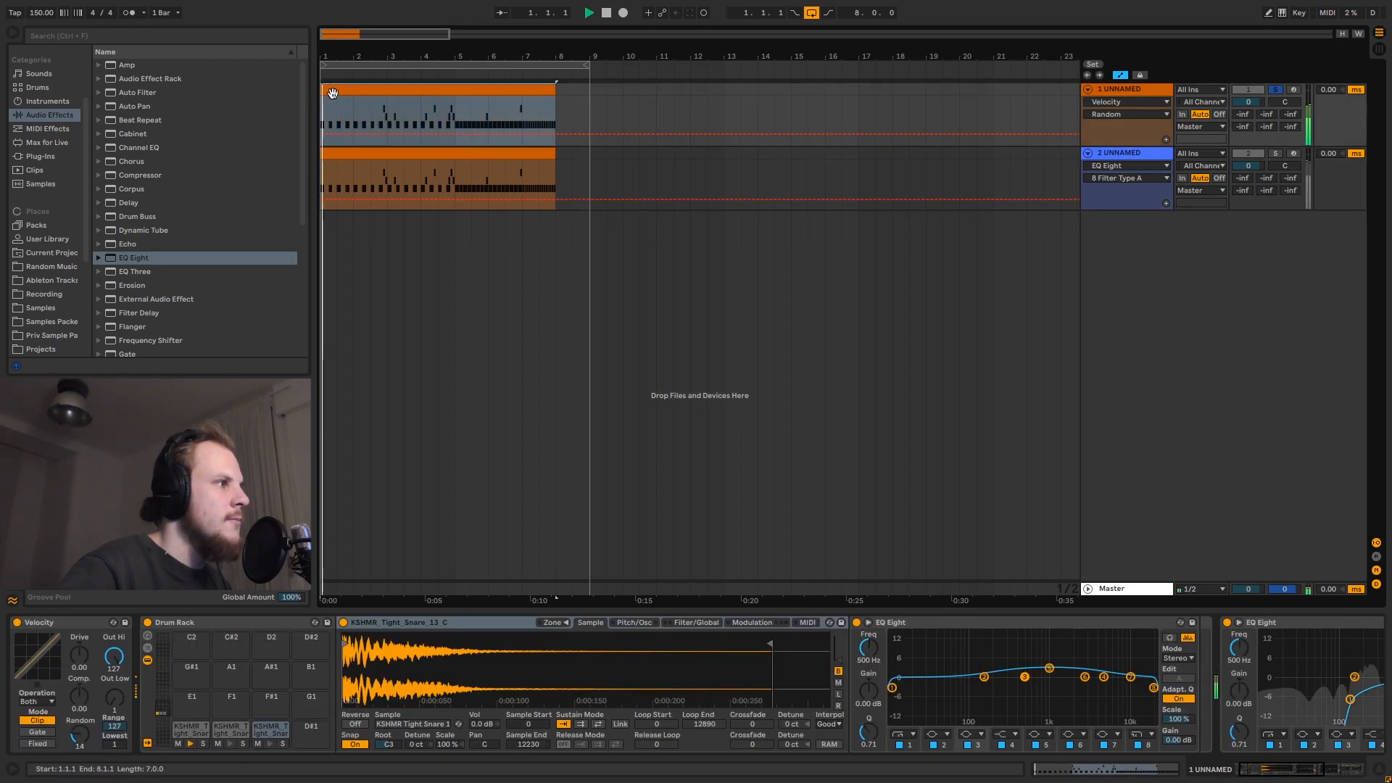
# Automate the second track's EQ high-cut frequency, curving upward from about 1.1 kHz at bar 1 to 22 kHz at bar 8.
pyautogui.click(1131, 155)
pyautogui.click(1046, 647)
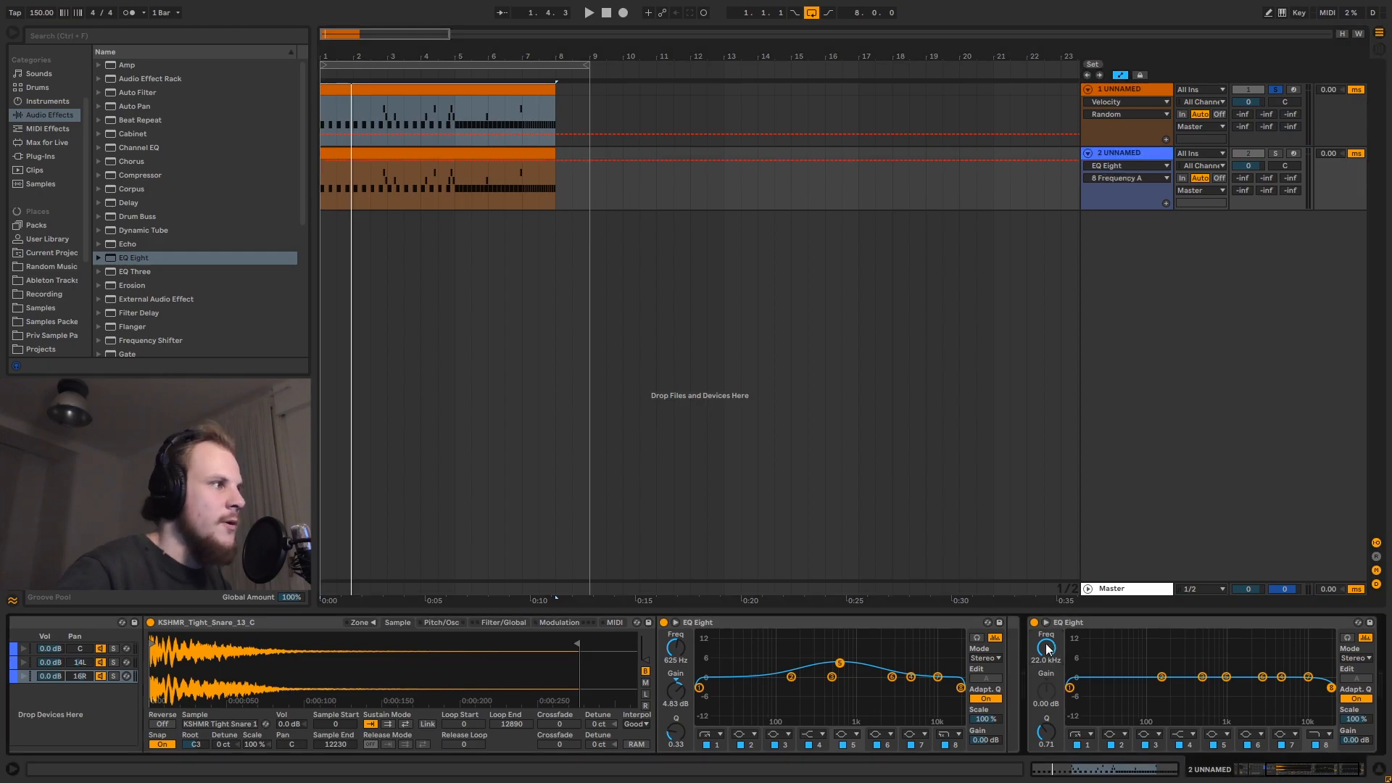
pyautogui.click(553, 160)
pyautogui.moveTo(324, 165); pyautogui.dragTo(413, 177)
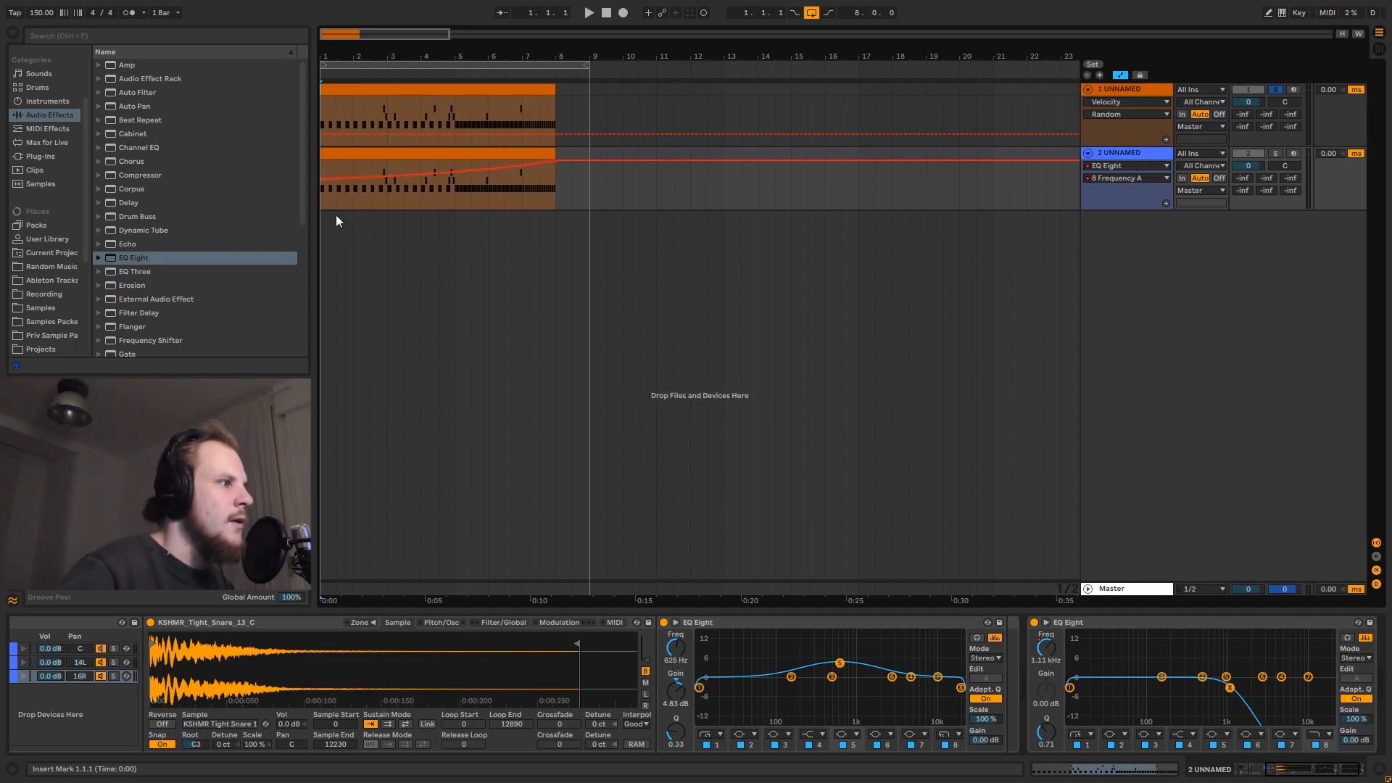
pyautogui.moveTo(458, 202); pyautogui.dragTo(552, 201)
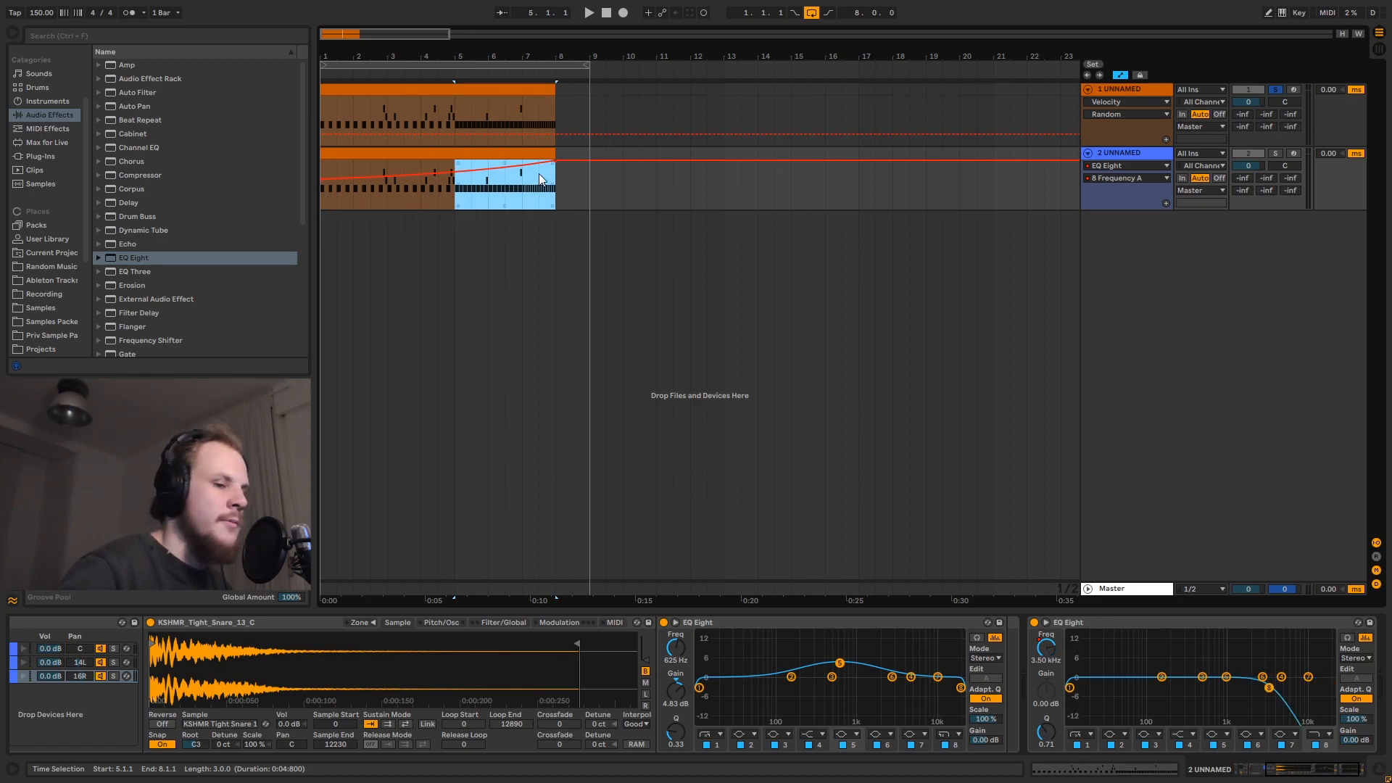
# Raise the same EQ's band 1 low-cut frequency to 177 Hz while playing the roll from the start.
pyautogui.moveTo(1069, 688); pyautogui.dragTo(1102, 687)
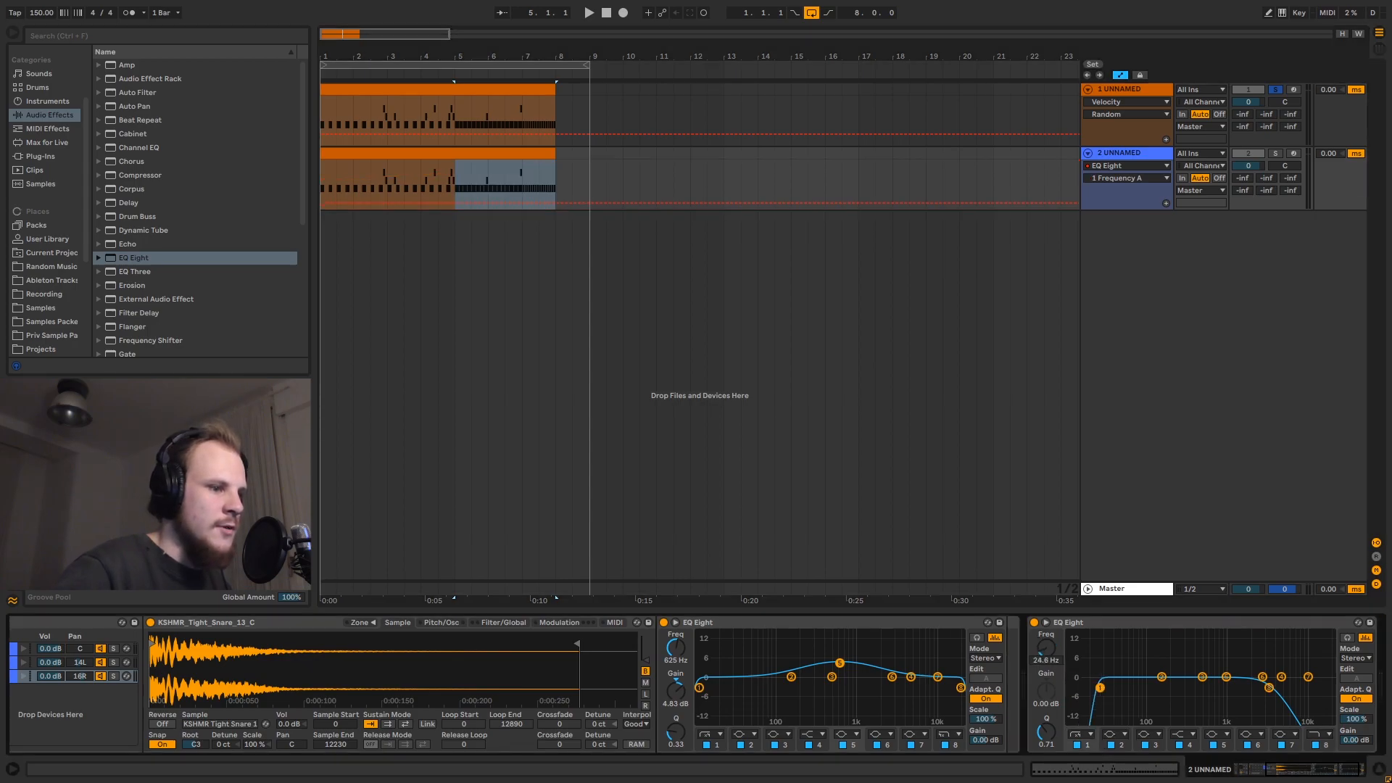
pyautogui.click(320, 181)
pyautogui.click(1113, 622)
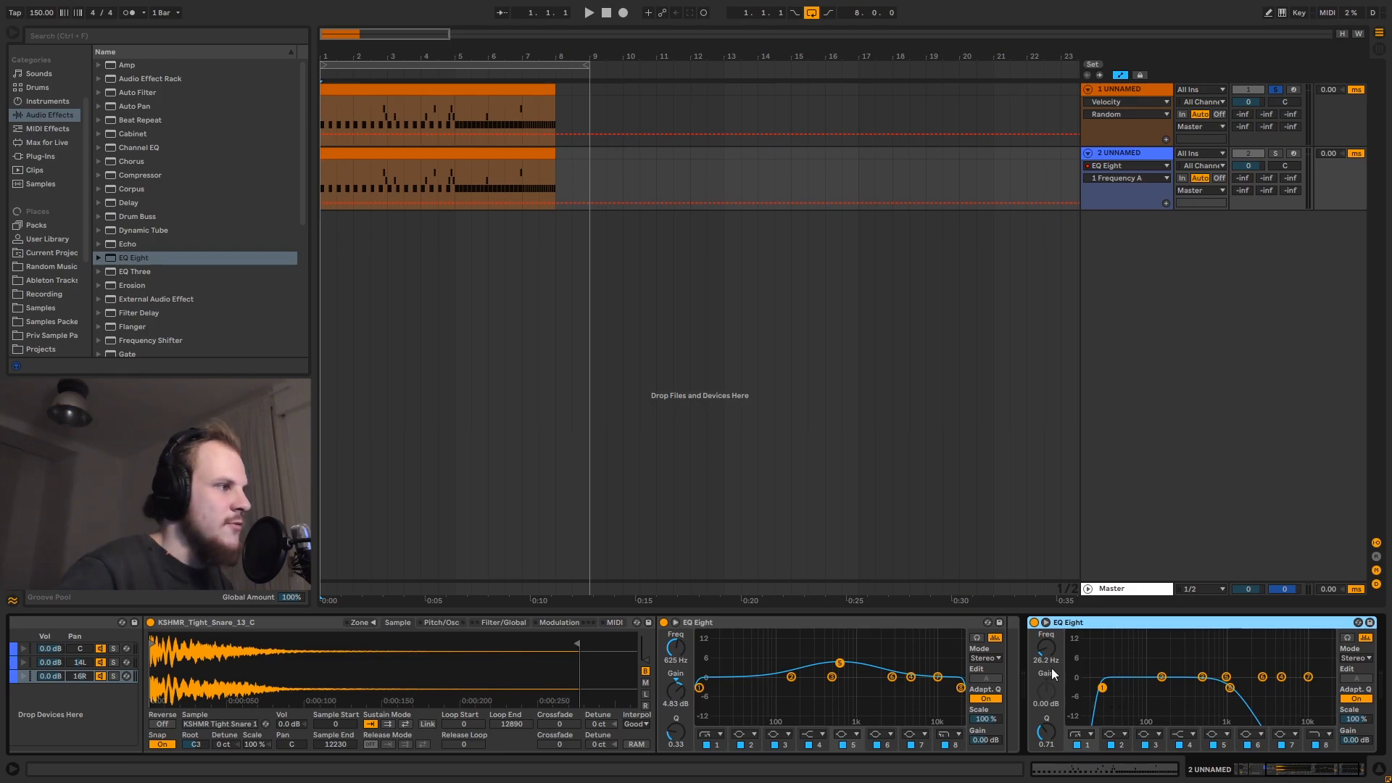
pyautogui.press('space')
pyautogui.moveTo(1044, 650); pyautogui.dragTo(1044, 619)
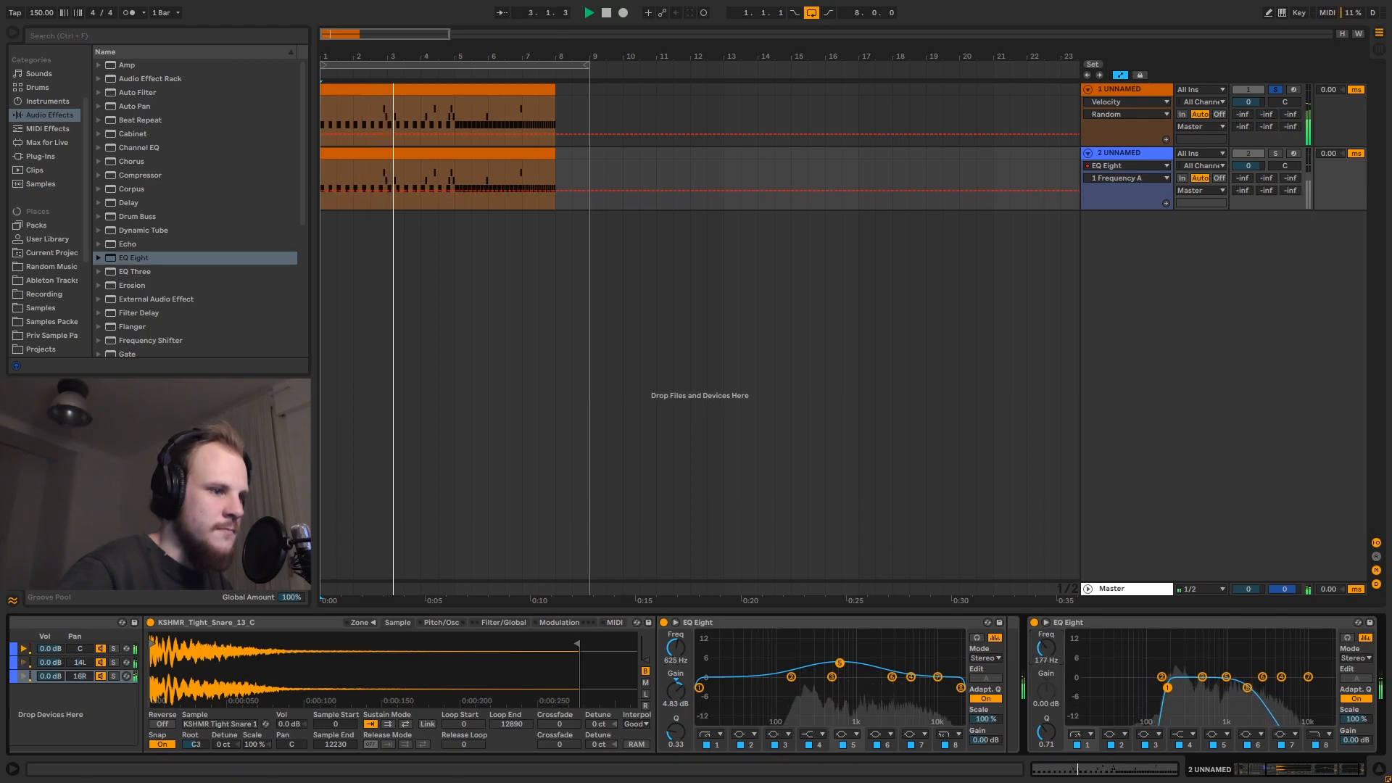
pyautogui.press('space')
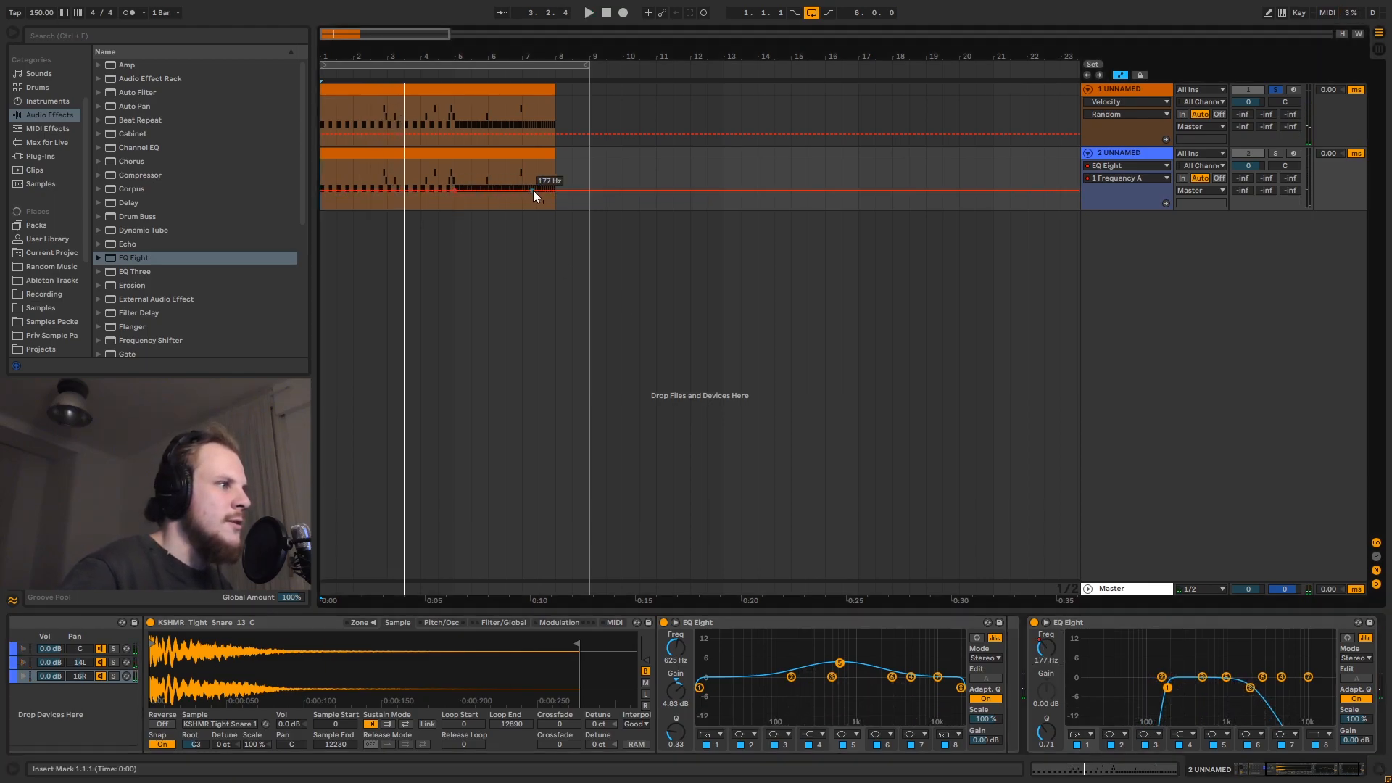
# Automate the low-cut frequency to curve up from 177 Hz at bar 5 to just under 1 kHz at bar 8, and play that section.
pyautogui.moveTo(554, 190); pyautogui.dragTo(514, 198)
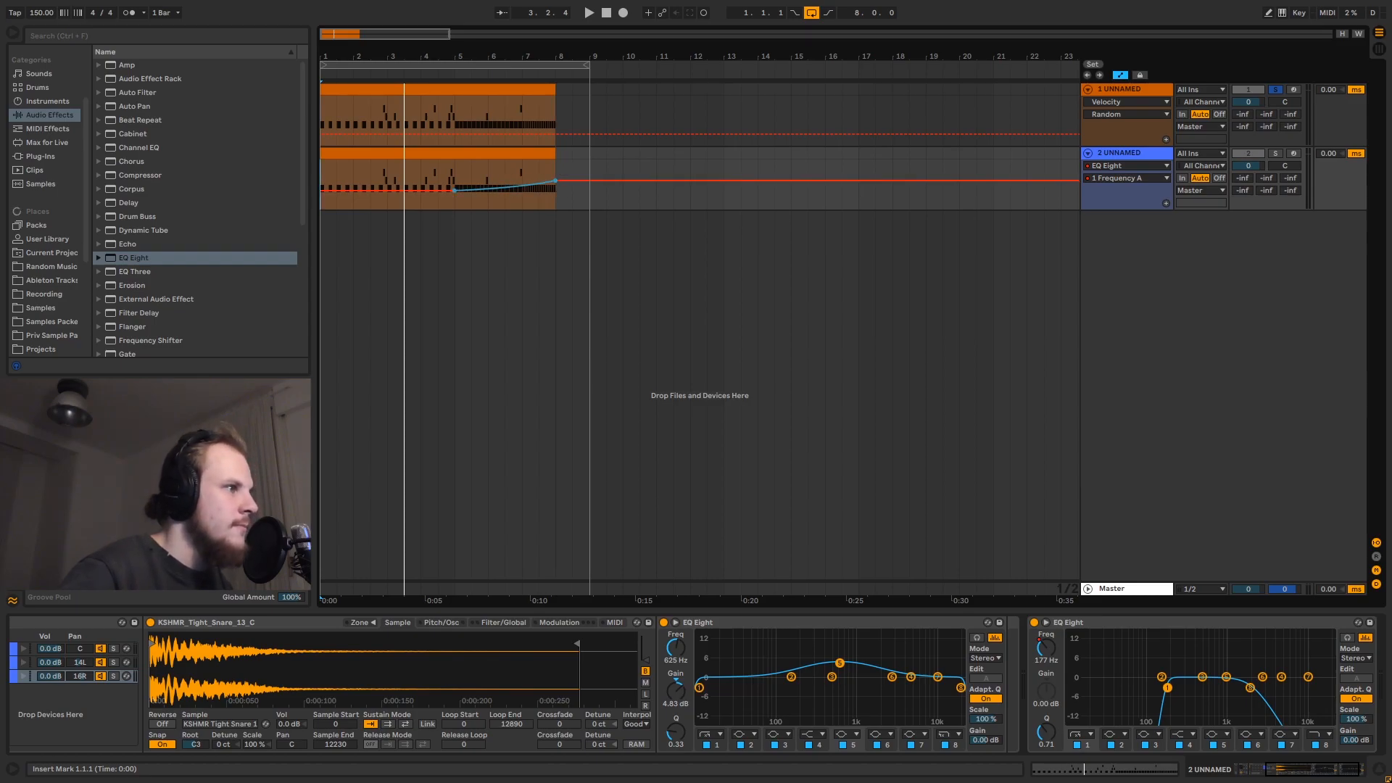
pyautogui.click(451, 175)
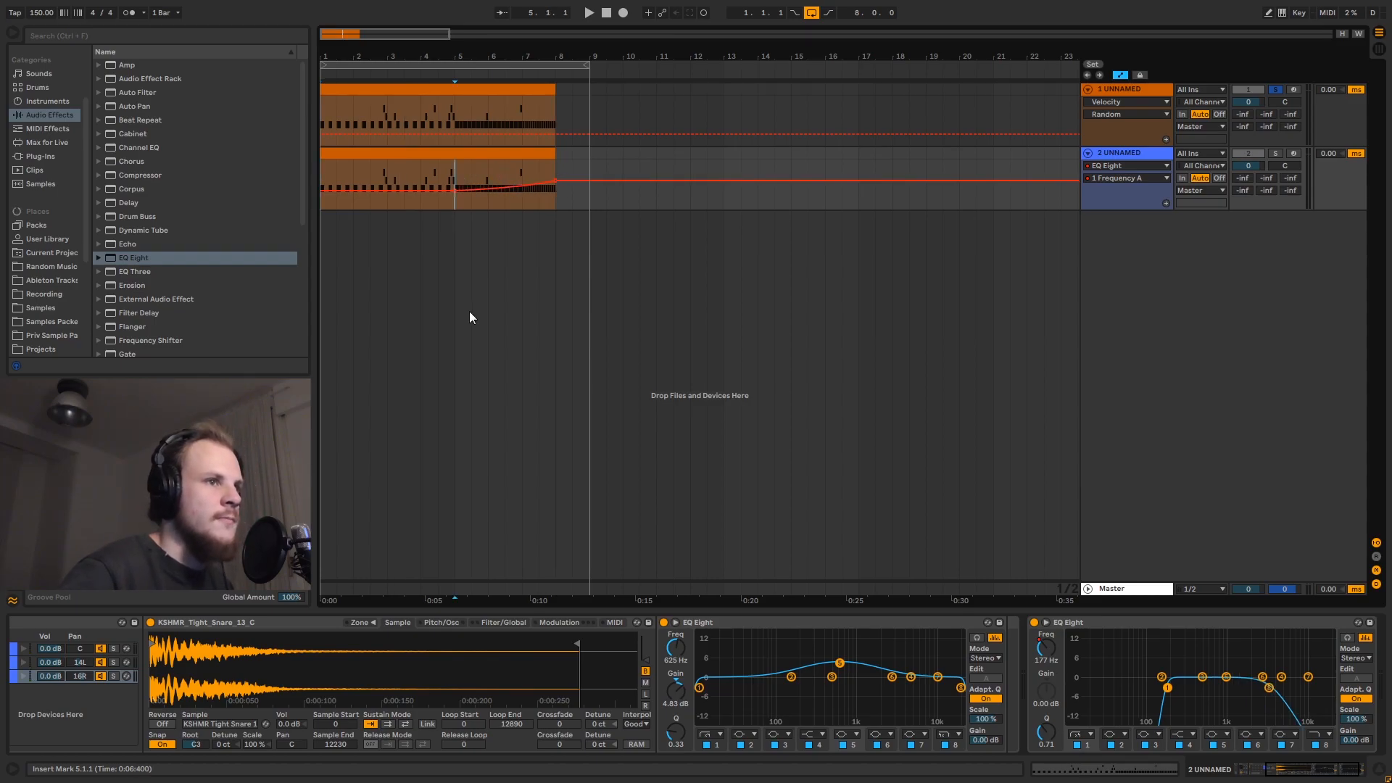
pyautogui.press('space')
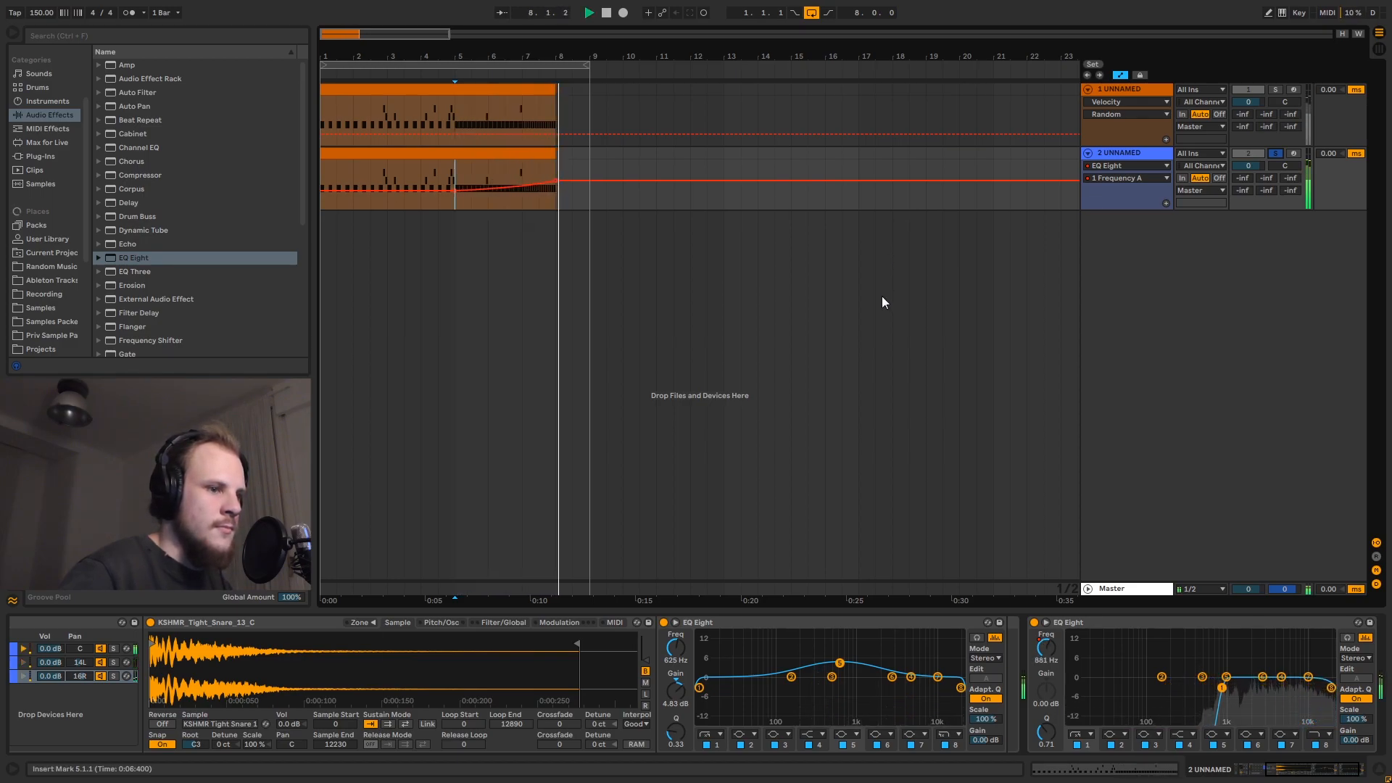
pyautogui.press('space')
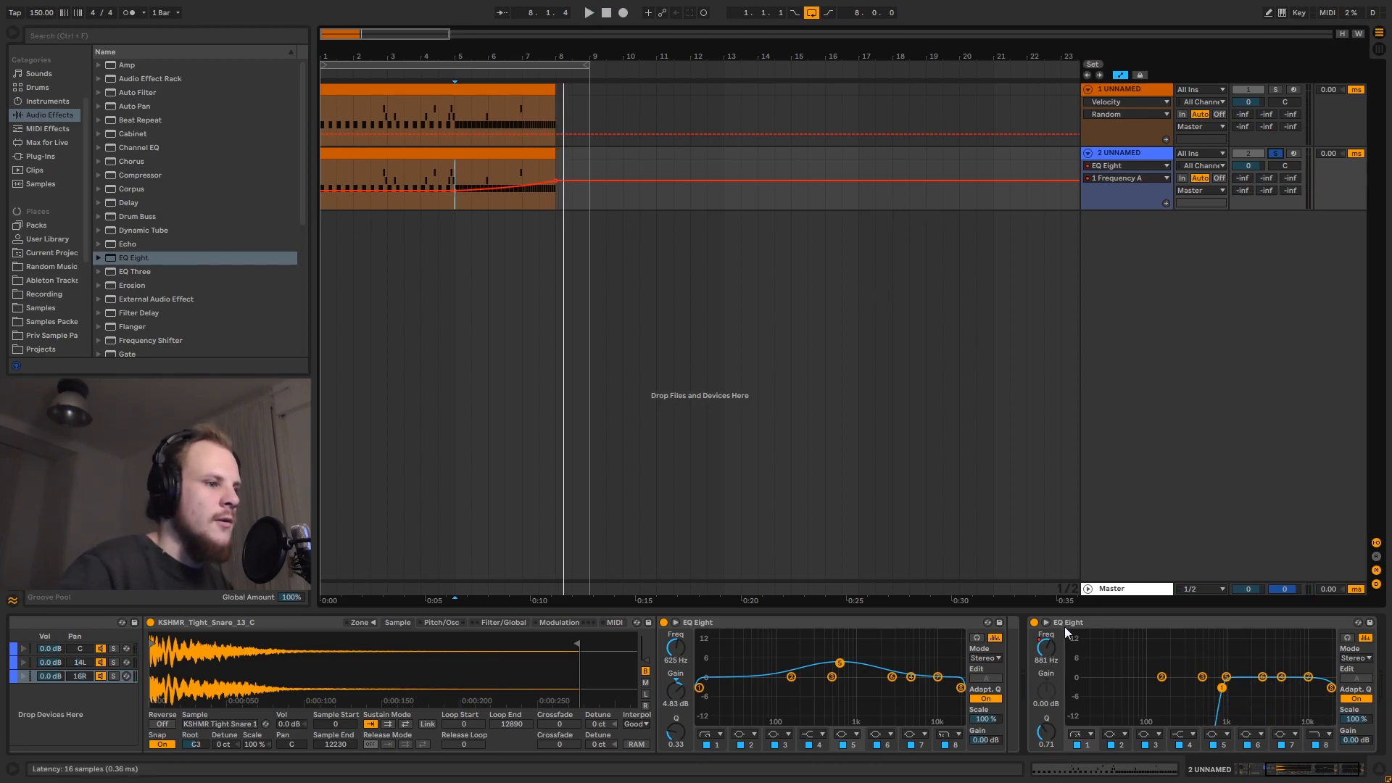
# Play from bar 5 with the track's EQ Eight bypassed, and re-enable it during playback to compare the sound.
pyautogui.click(1034, 622)
pyautogui.click(458, 182)
pyautogui.press('space')
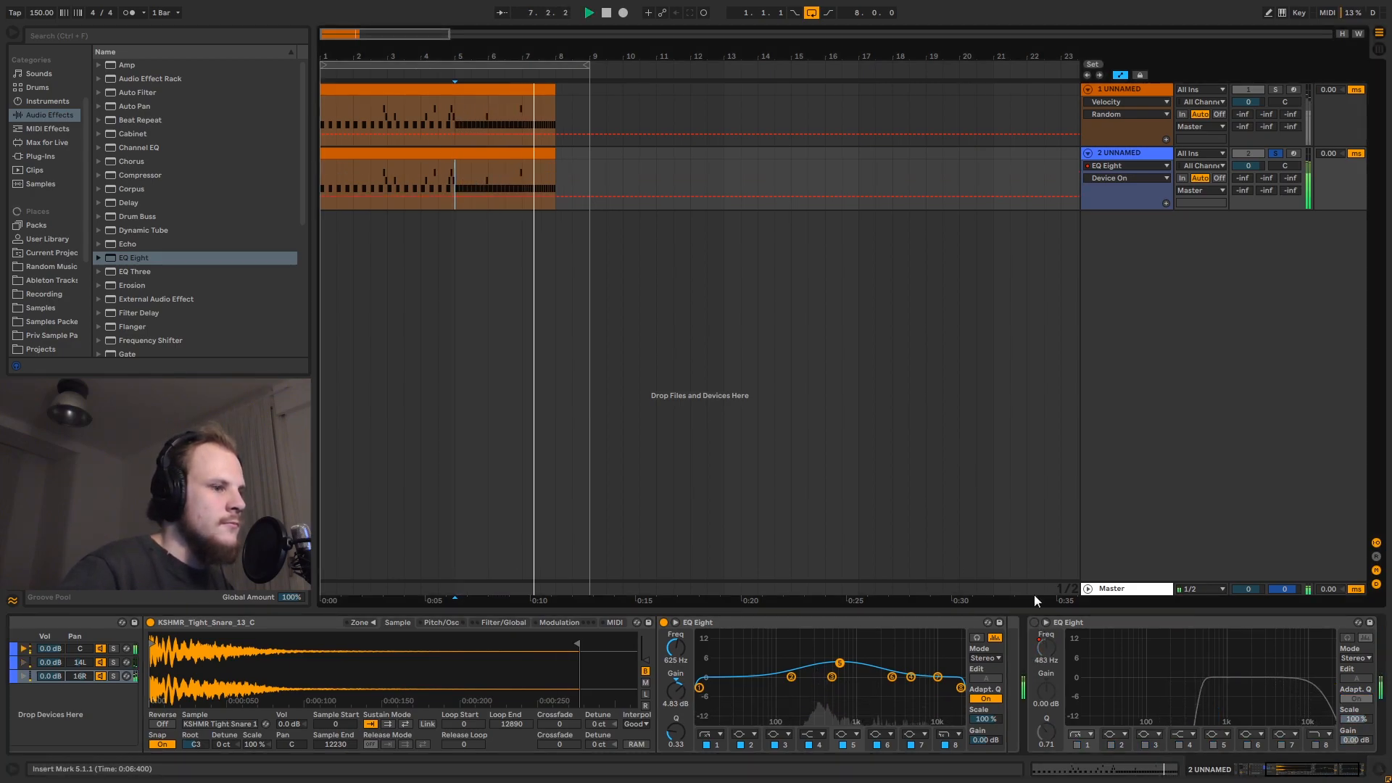
pyautogui.click(1034, 622)
pyautogui.press('space')
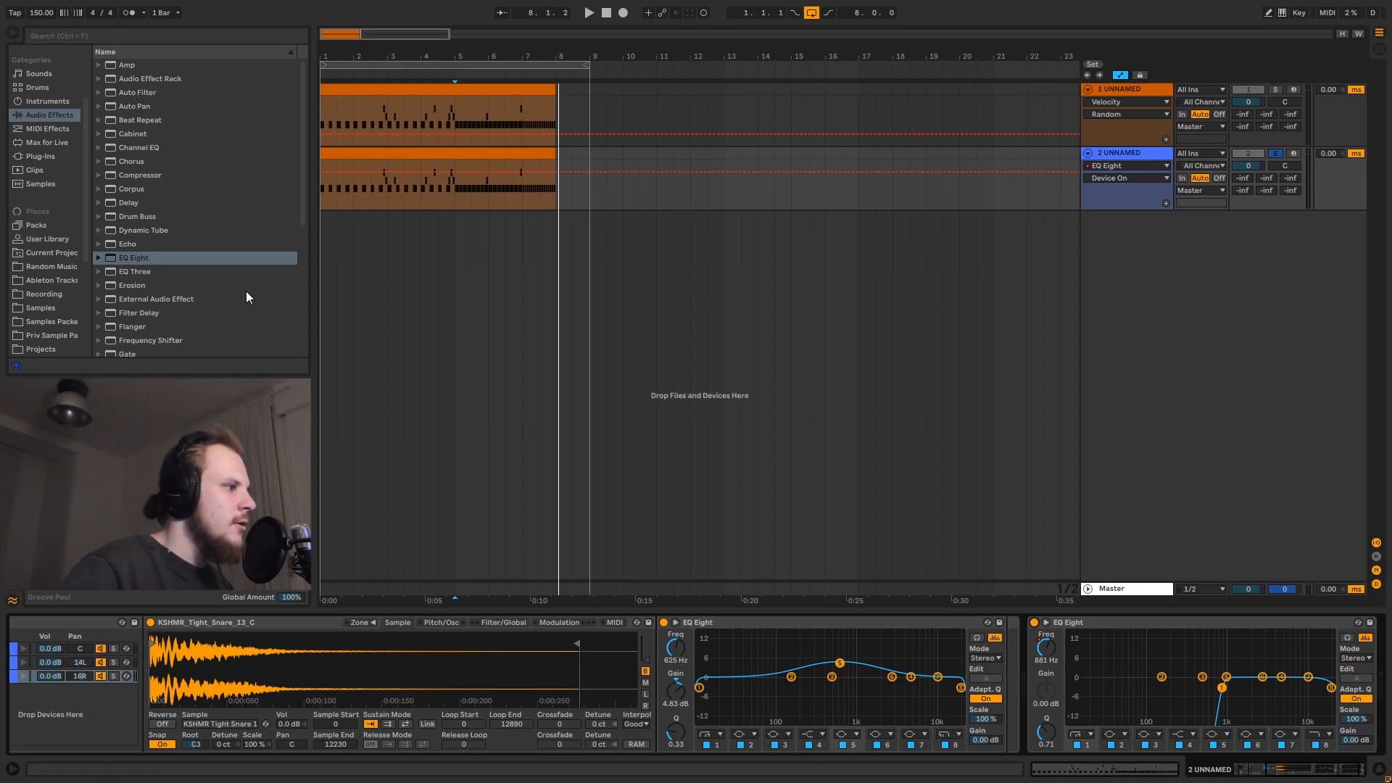
# Add a Reverb after the EQ Eight at the end of the second track's device chain.
pyautogui.click(187, 256)
pyautogui.scroll(-3, 183, 274)
pyautogui.scroll(-3, 184, 279)
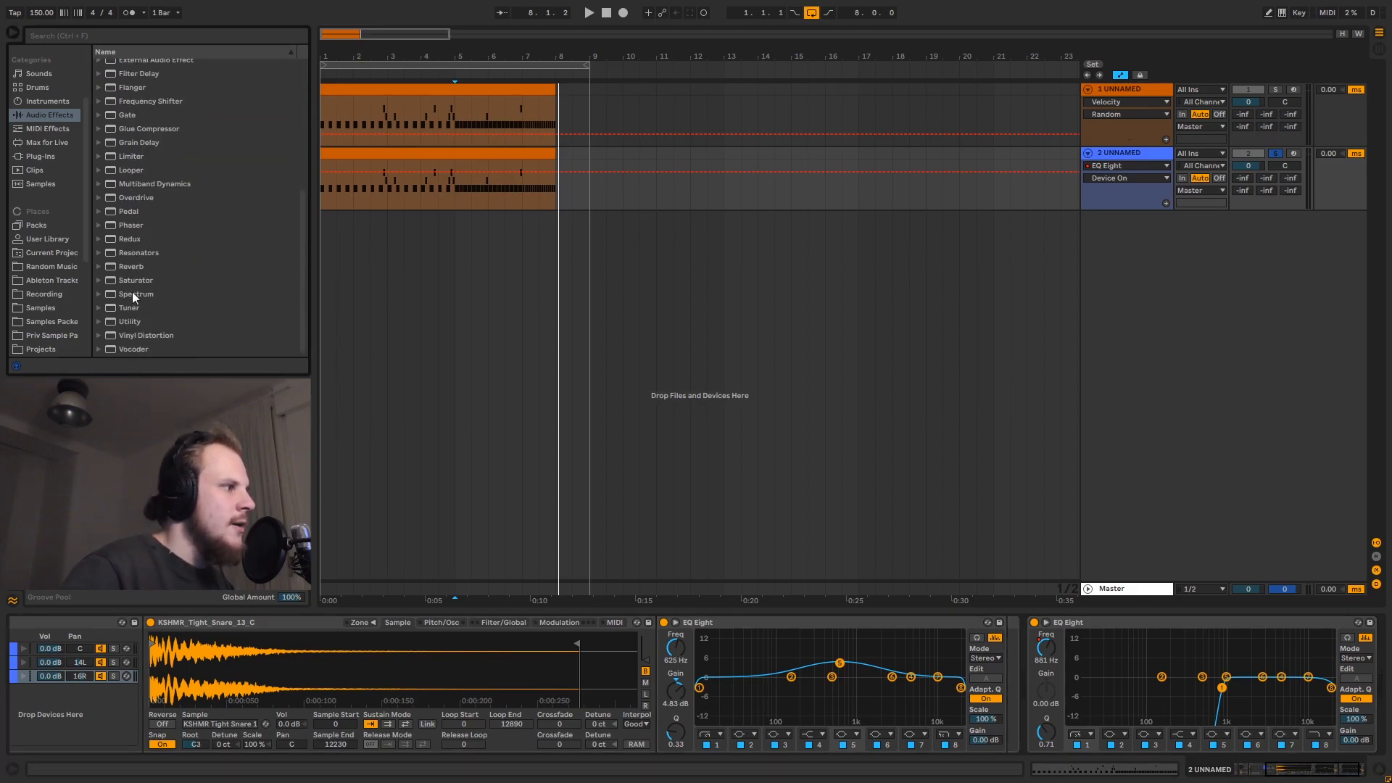
pyautogui.doubleClick(127, 267)
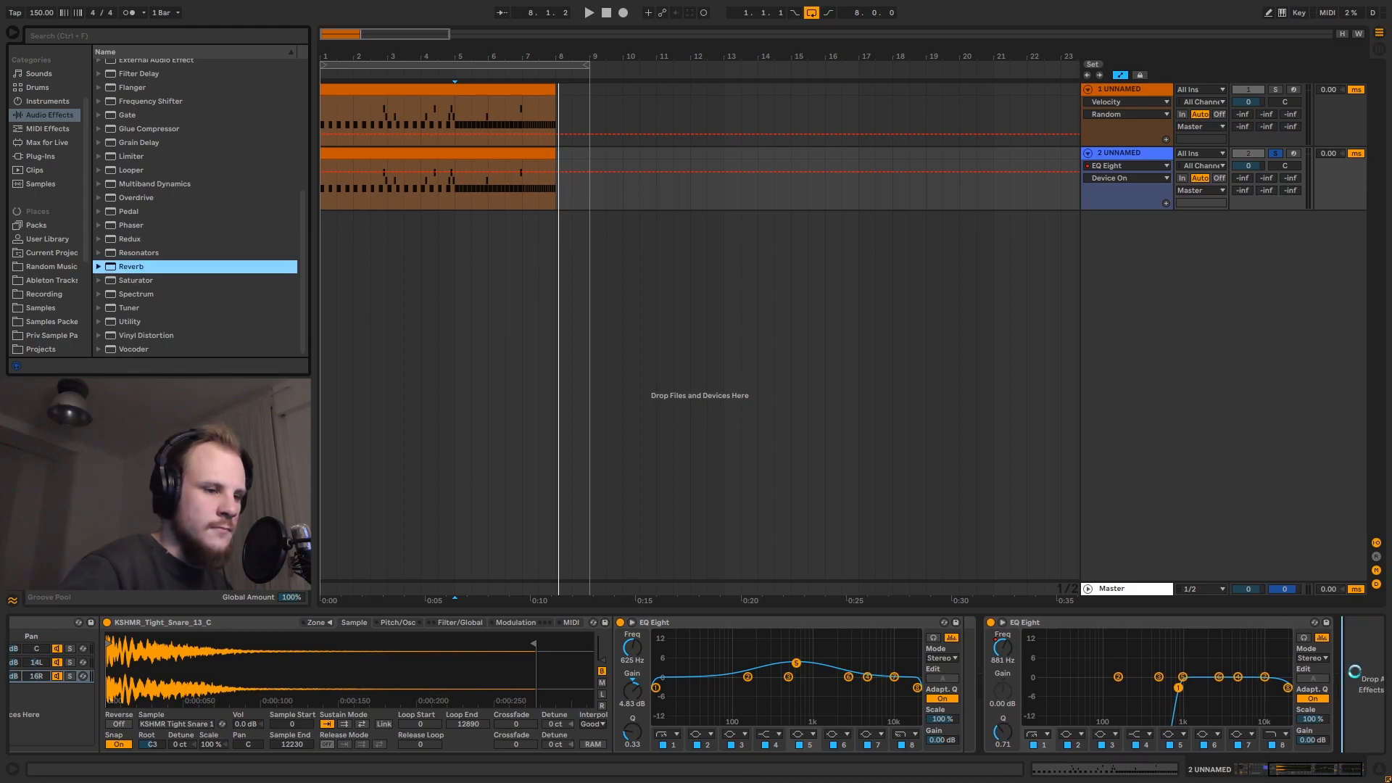
pyautogui.moveTo(1333, 774); pyautogui.dragTo(1337, 772)
# Set the Reverb to 26% Dry/Wet and 567 ms decay, disable its input Hi Cut, and set the diffusion high shelf to 4.38 kHz, 1.00.
pyautogui.moveTo(1280, 736); pyautogui.dragTo(1280, 750)
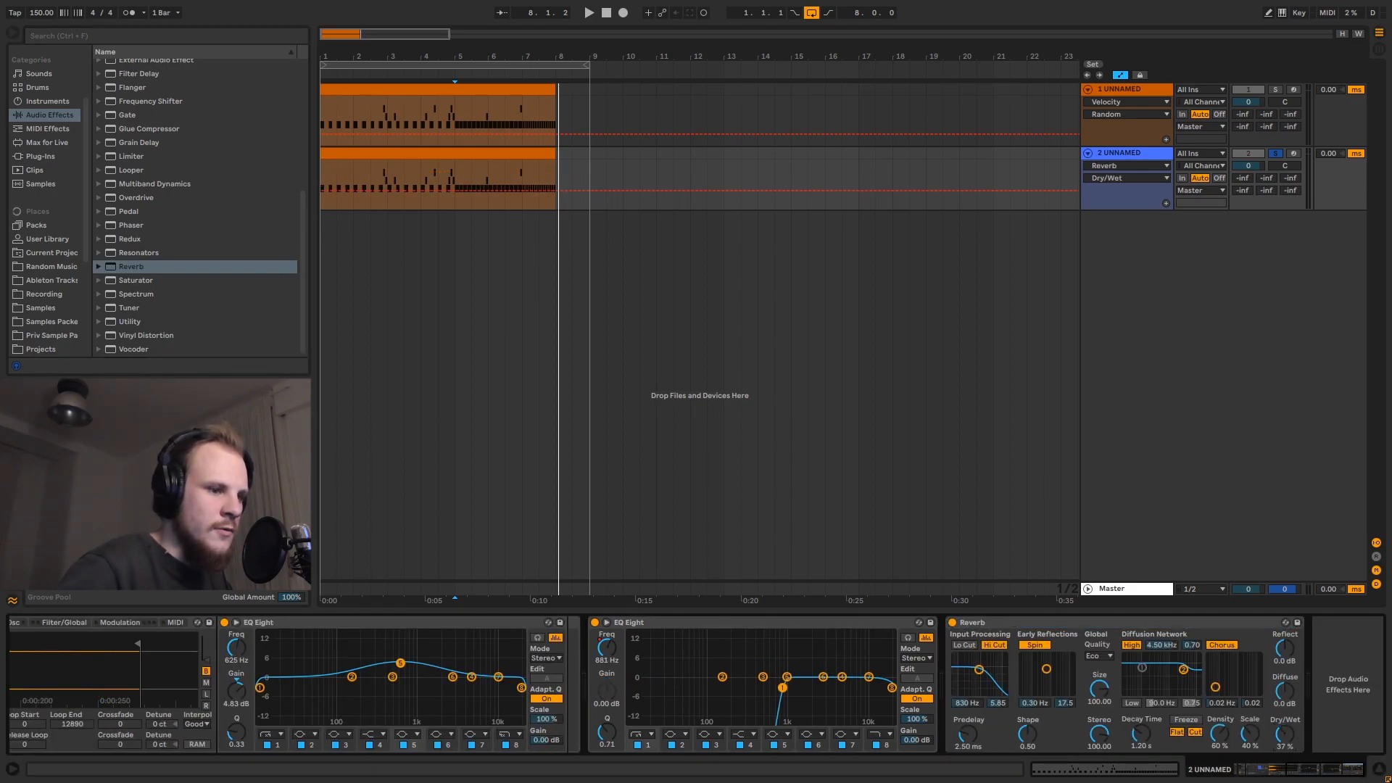
pyautogui.moveTo(1141, 734); pyautogui.dragTo(1141, 743)
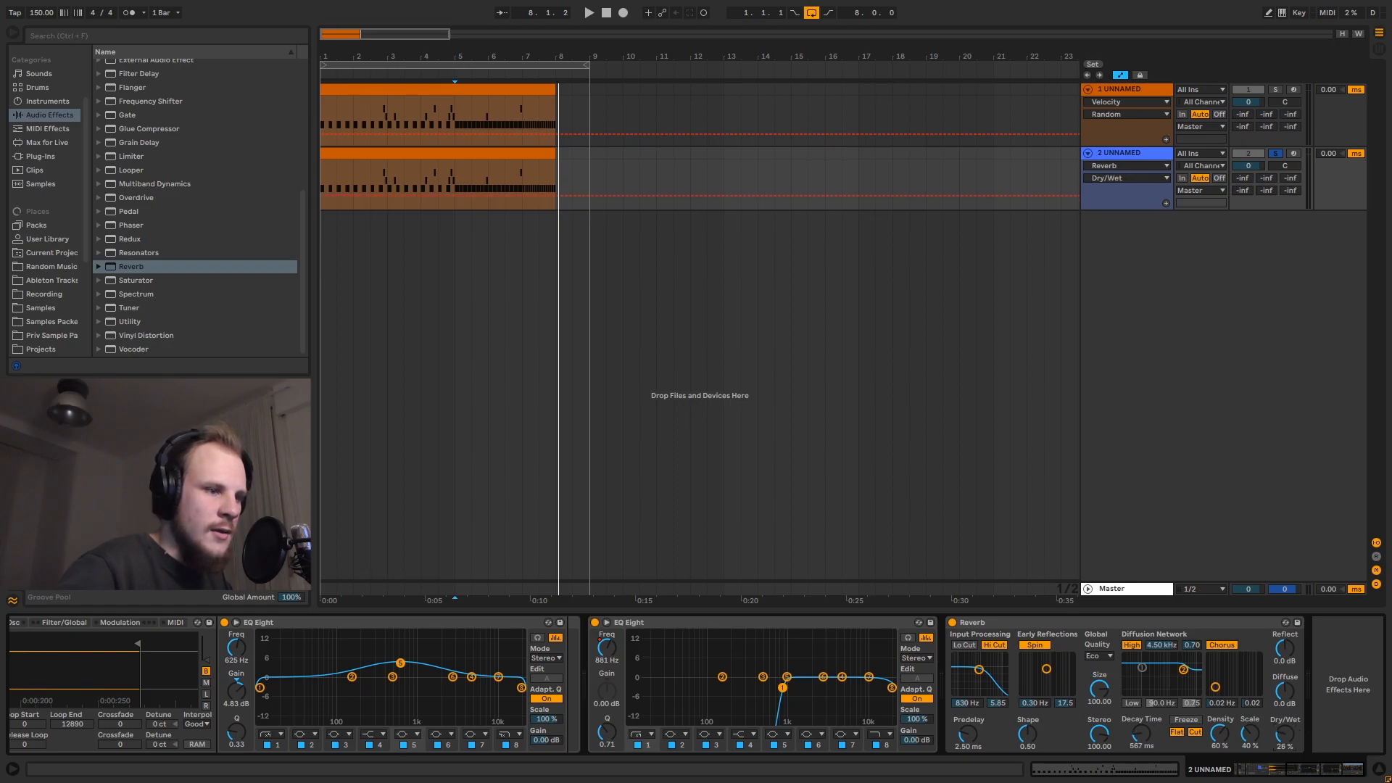
pyautogui.click(1003, 645)
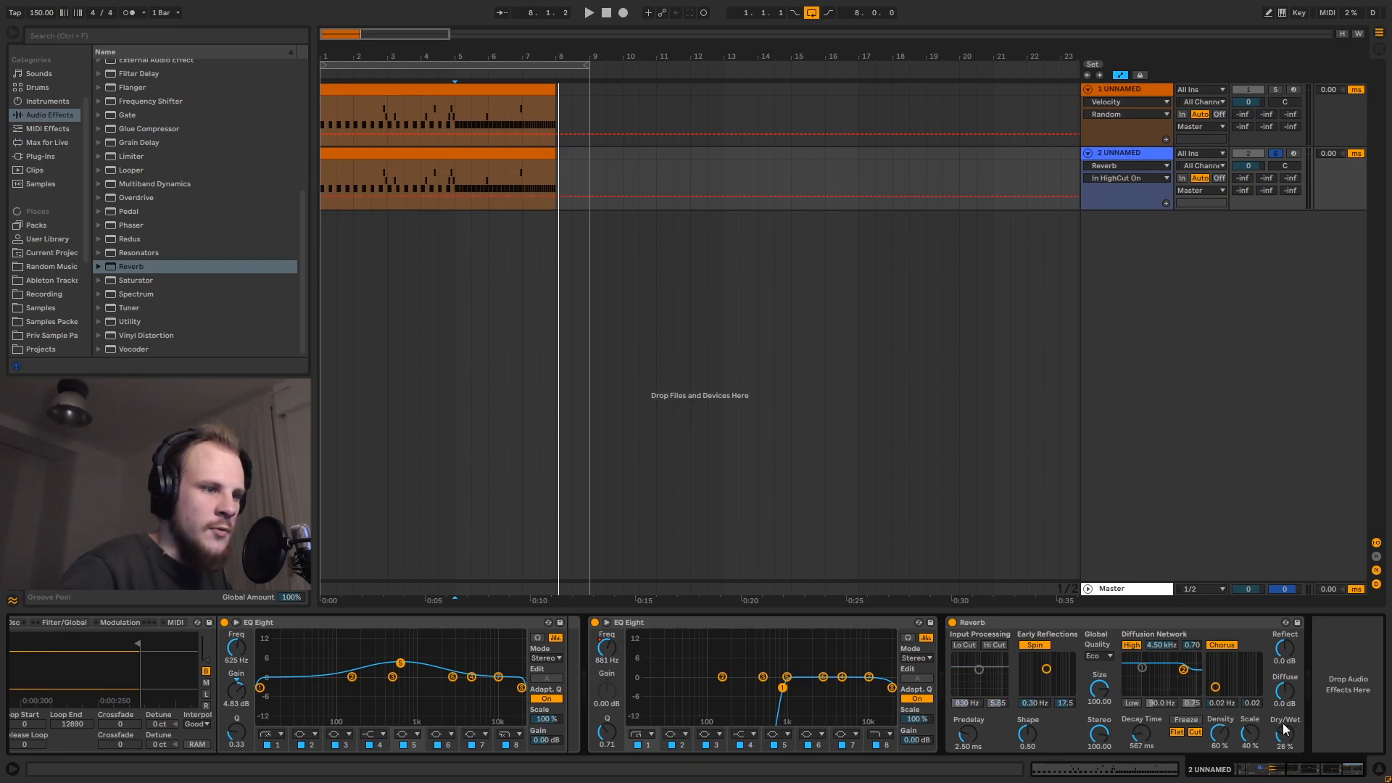
pyautogui.moveTo(1184, 668); pyautogui.dragTo(1184, 656)
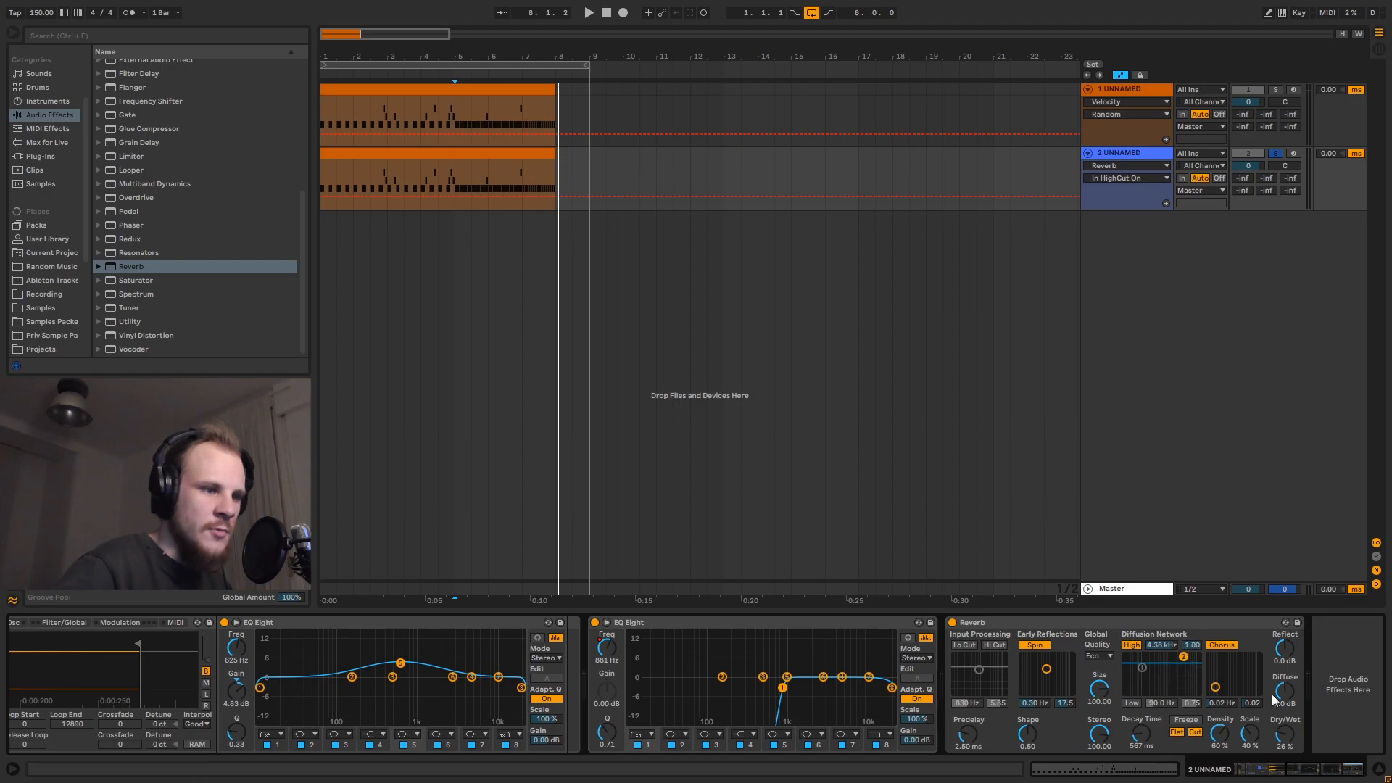
# Automate the Reverb's Dry/Wet to curve up from about 12% at bar 5 to 37% at bar 8.
pyautogui.click(1286, 735)
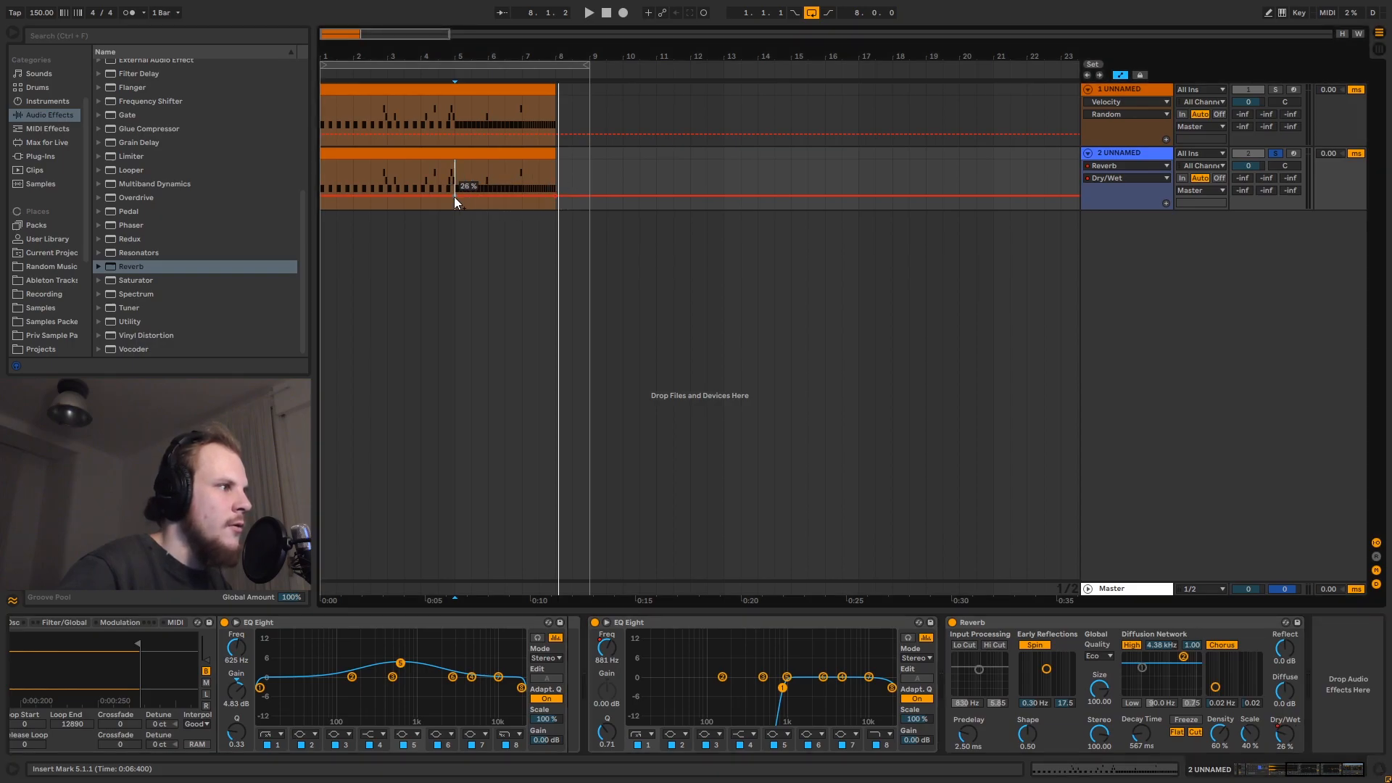
pyautogui.moveTo(454, 197); pyautogui.dragTo(455, 203)
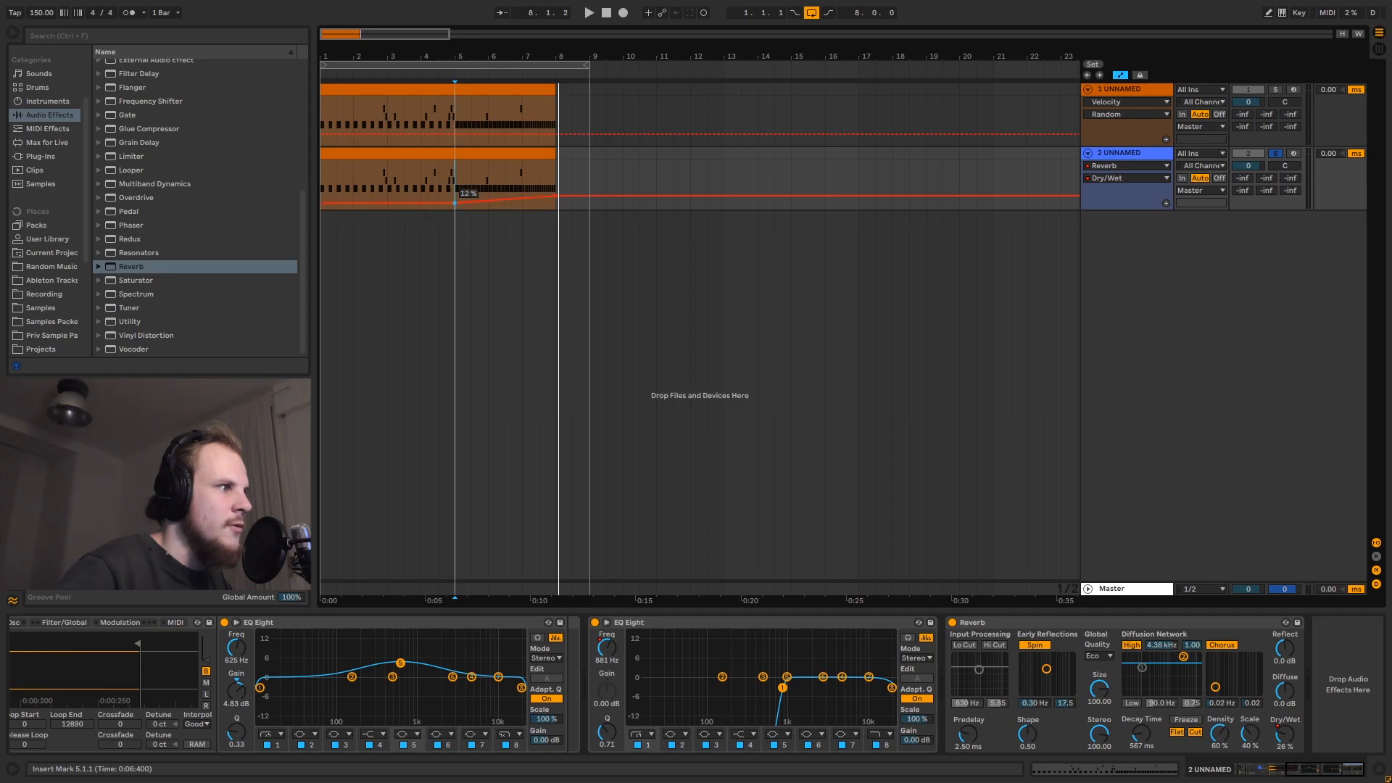
pyautogui.moveTo(555, 195); pyautogui.dragTo(509, 203)
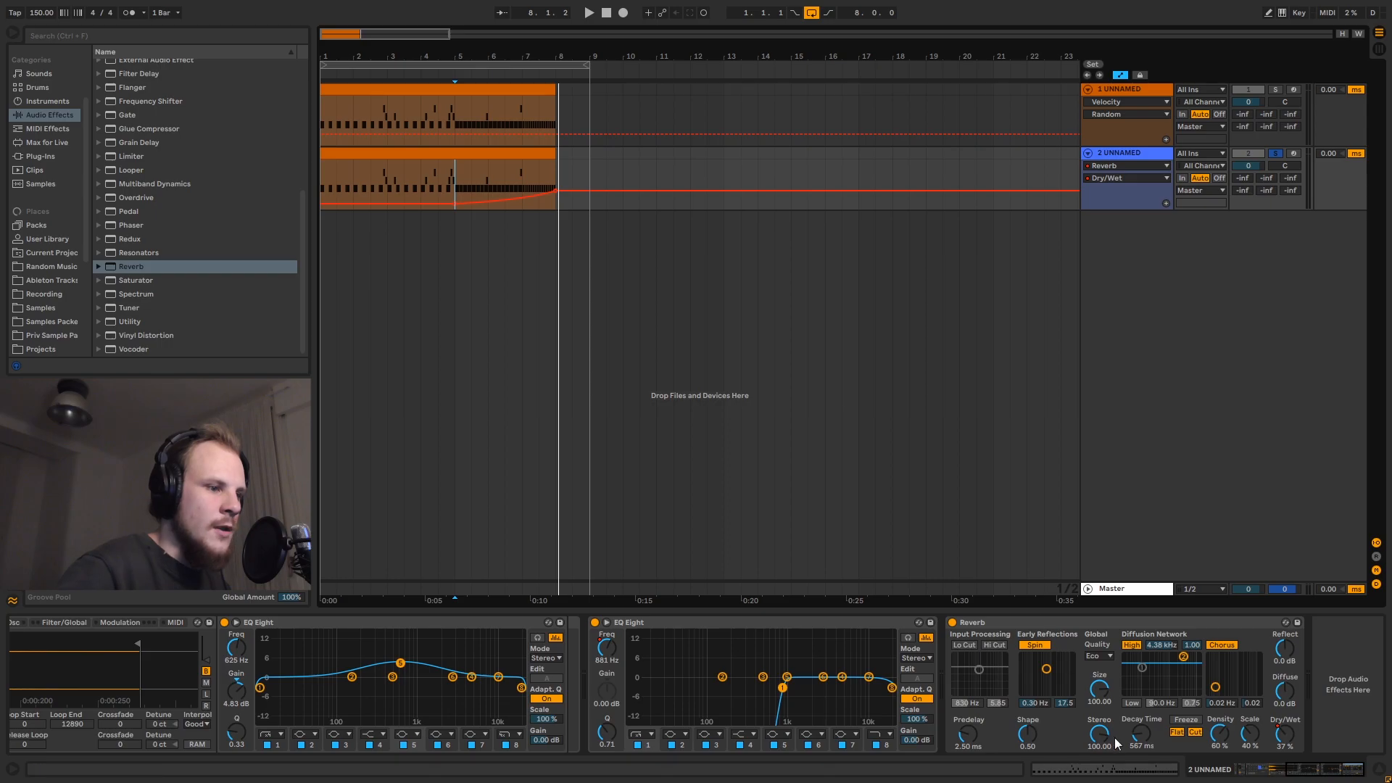
# Automate the second track's Reverb Decay Time to rise from 567 ms at 7.3 to 1.12 s at bar 8.
pyautogui.click(1141, 735)
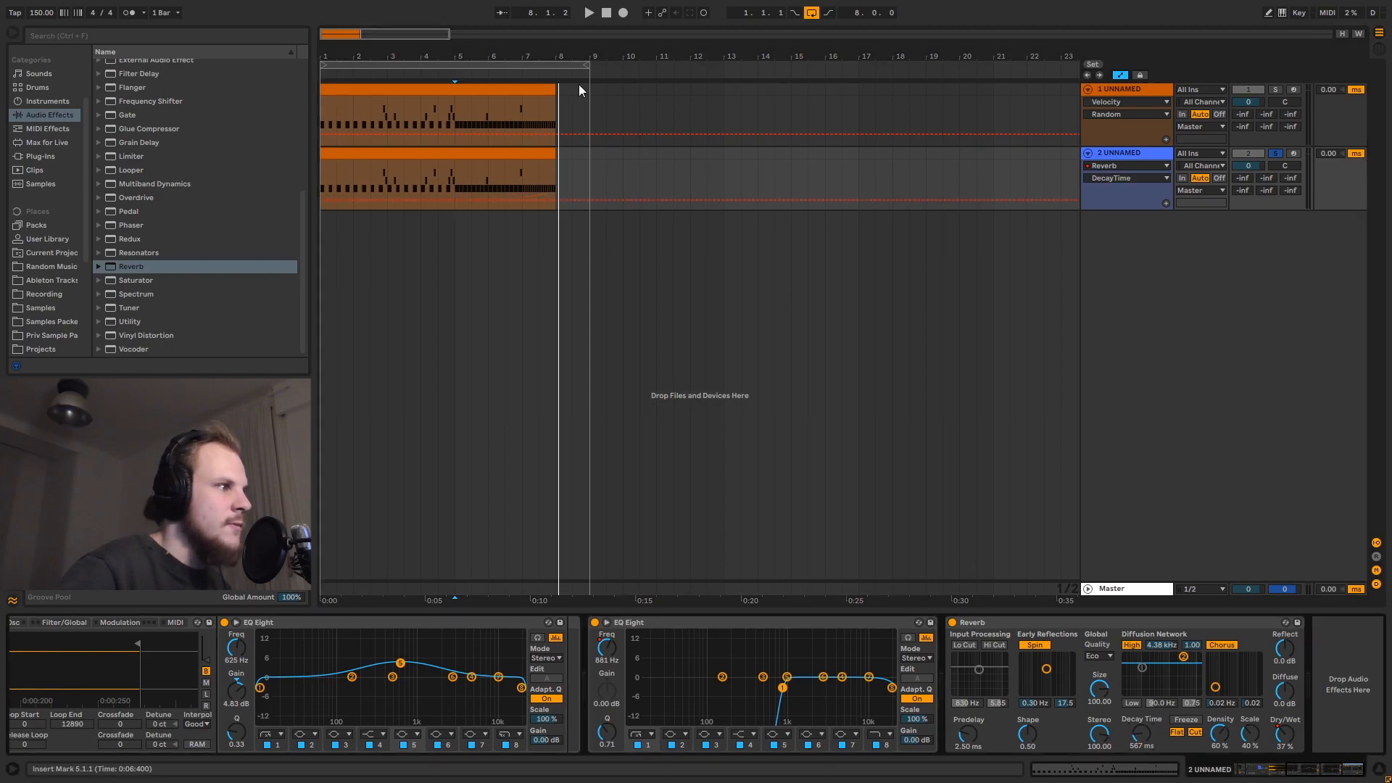
pyautogui.click(538, 202)
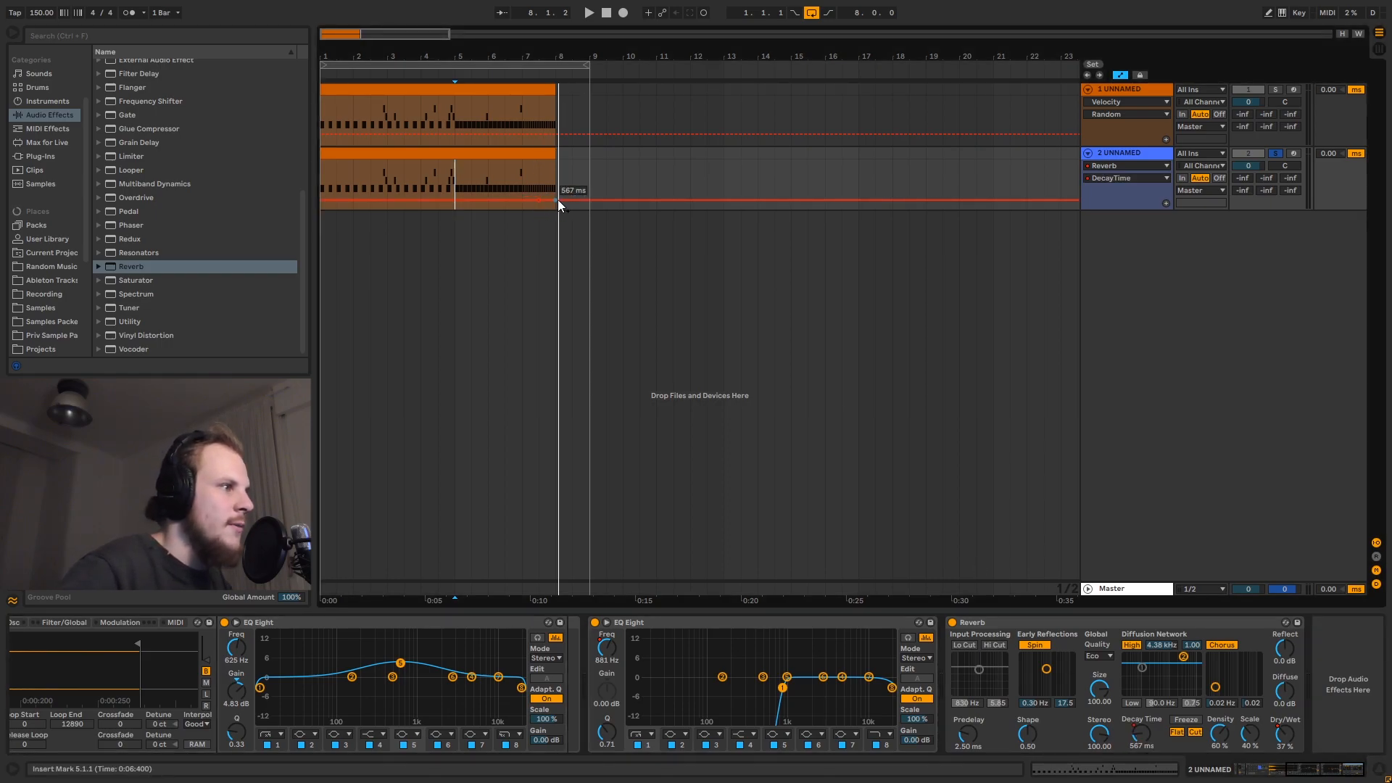
pyautogui.moveTo(556, 199); pyautogui.dragTo(571, 177)
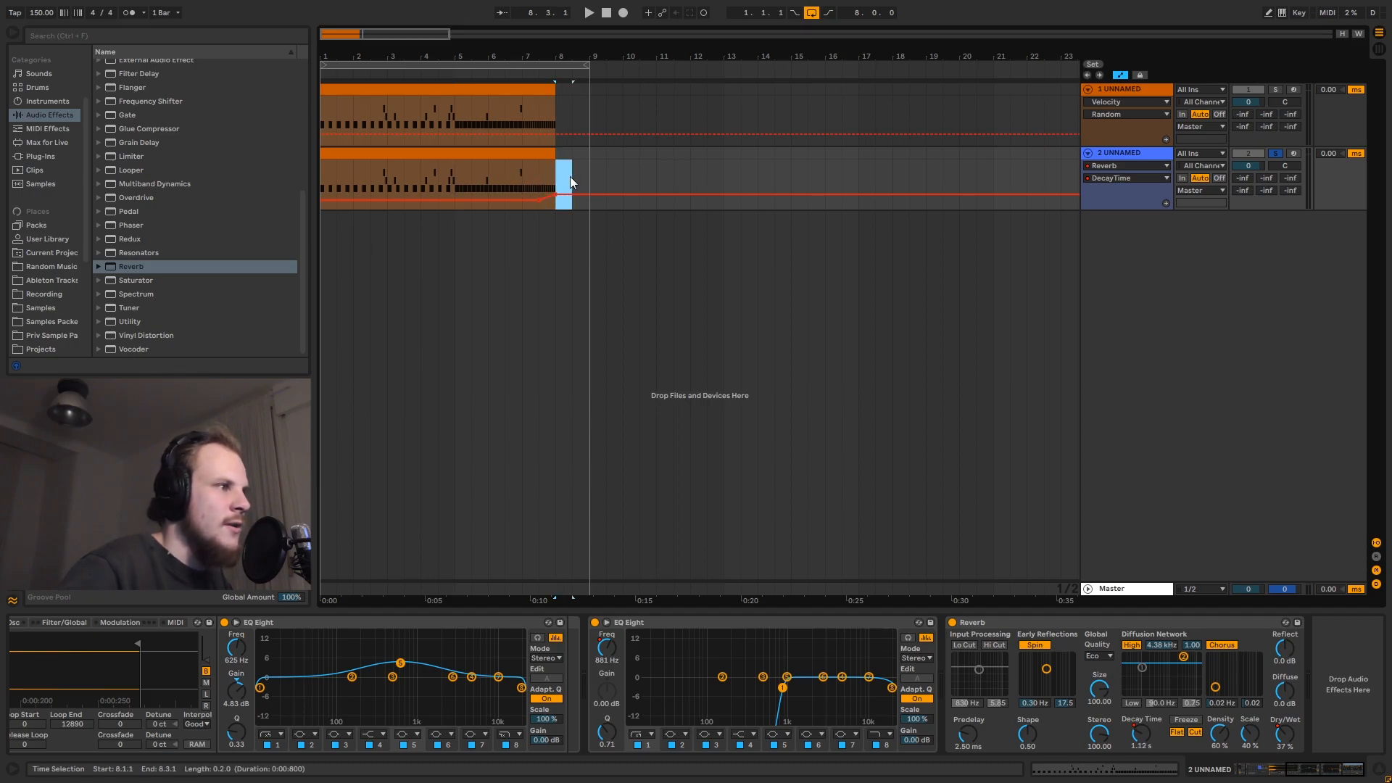
# Play from bar 4 to hear the reverb decay rise, and select its ramp from 7.3 to bar 8.
pyautogui.click(516, 183)
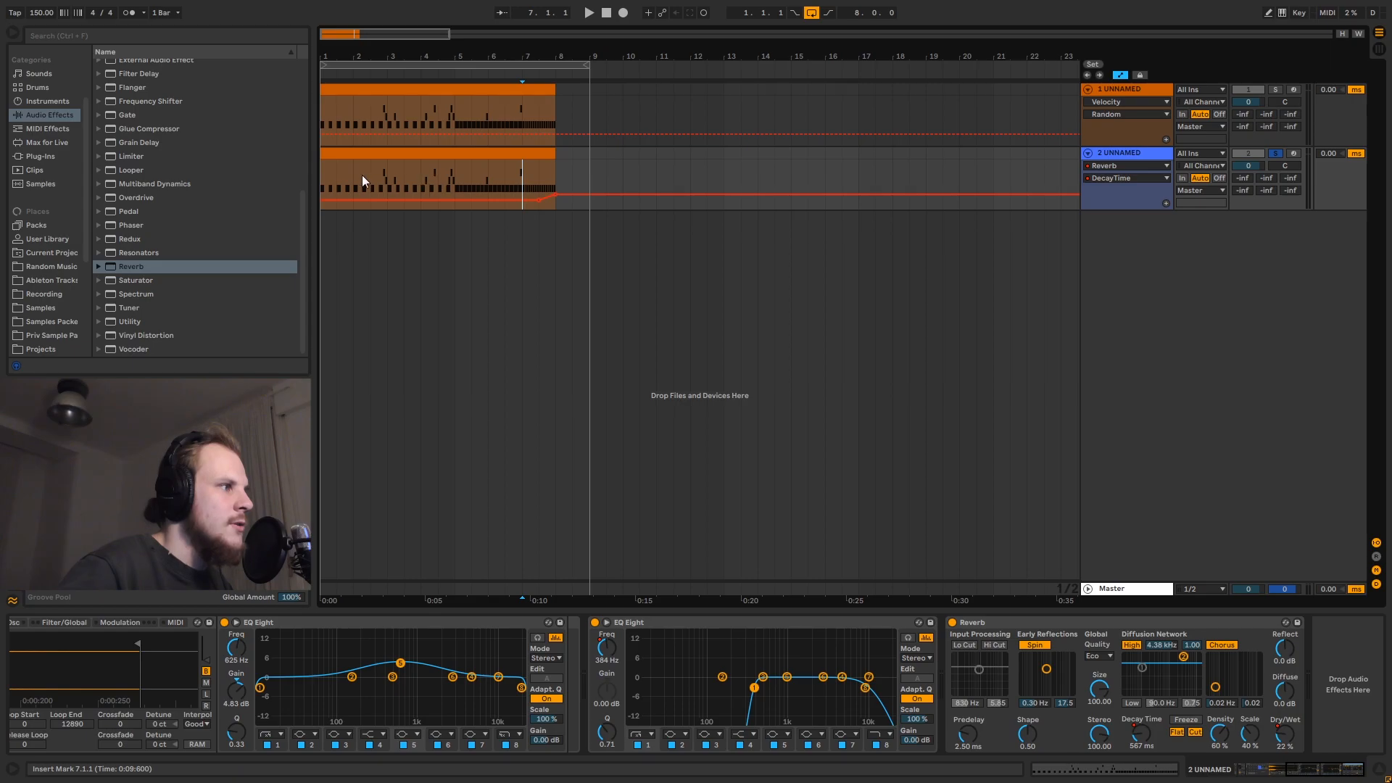
pyautogui.click(422, 182)
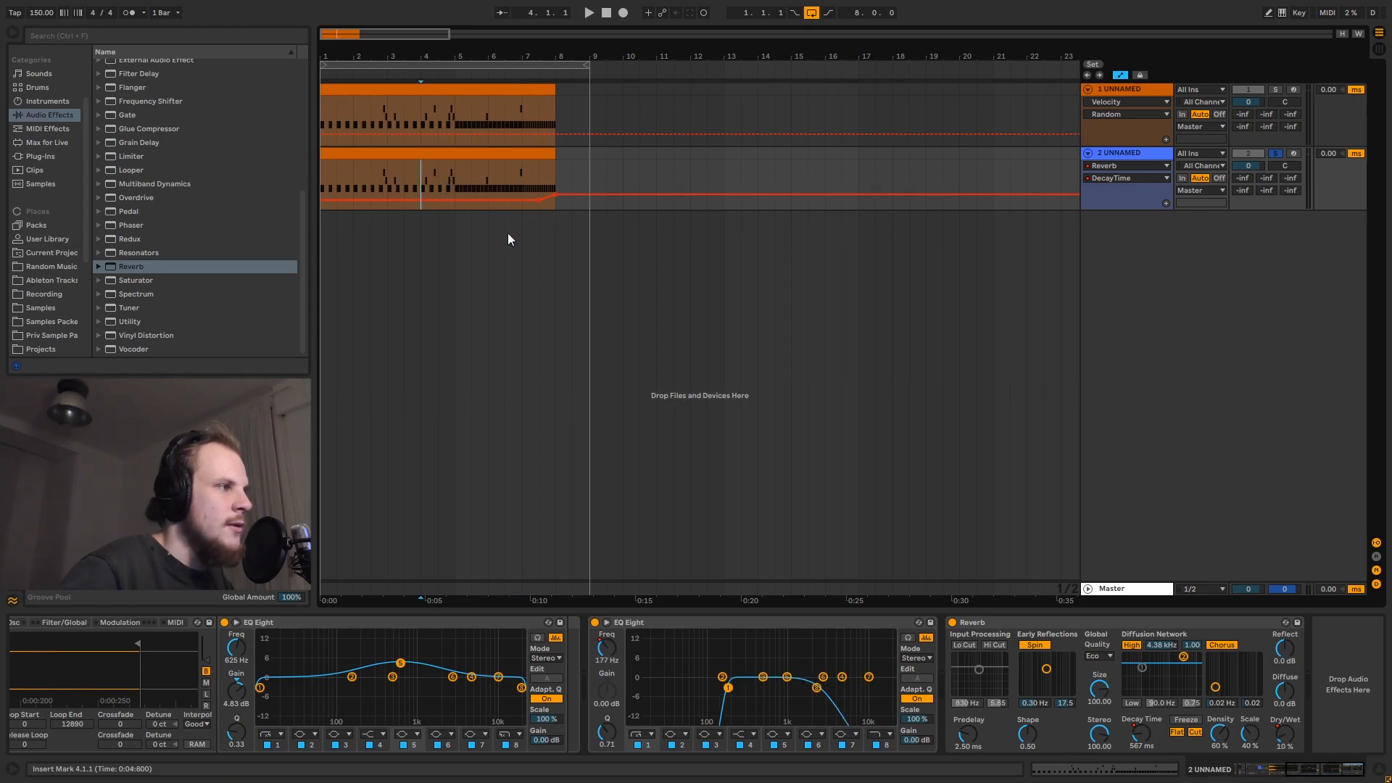
pyautogui.press('space')
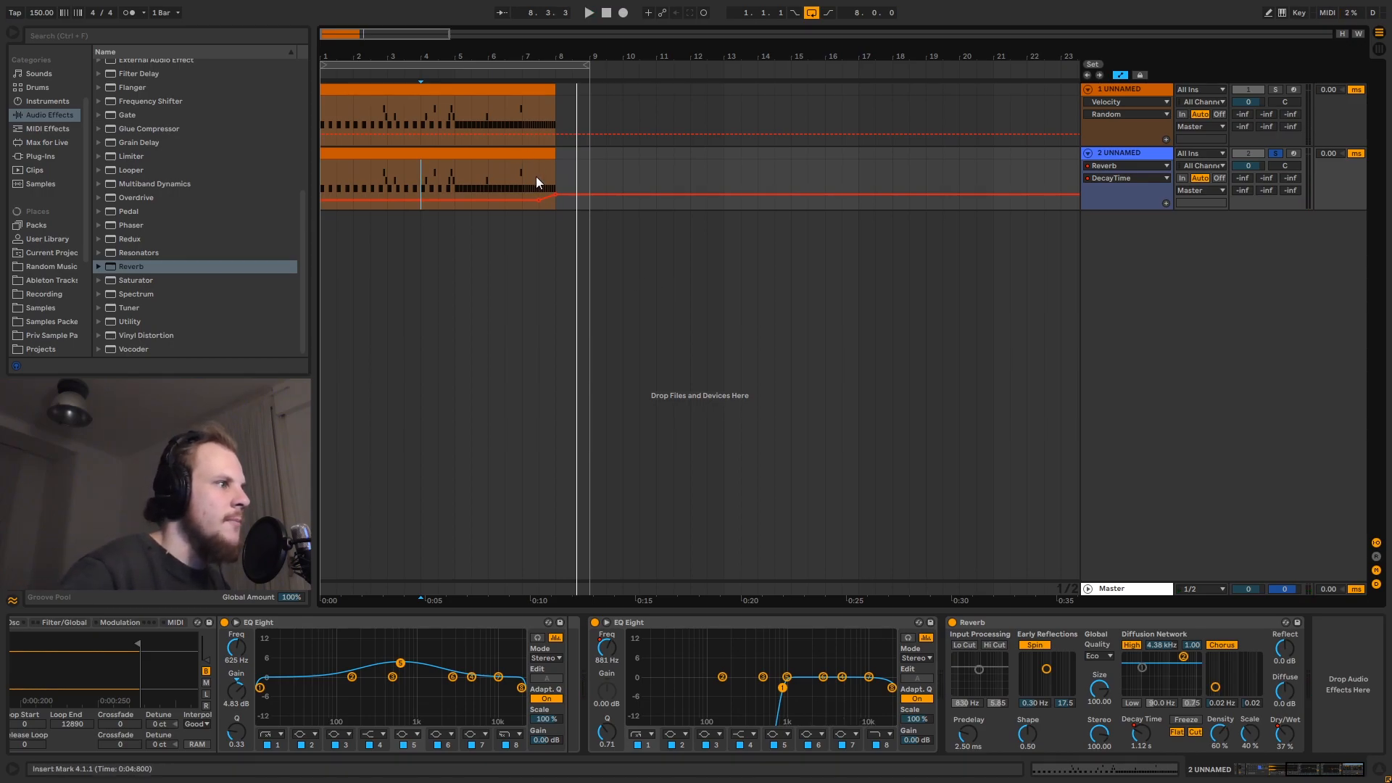
pyautogui.moveTo(538, 179); pyautogui.dragTo(556, 180)
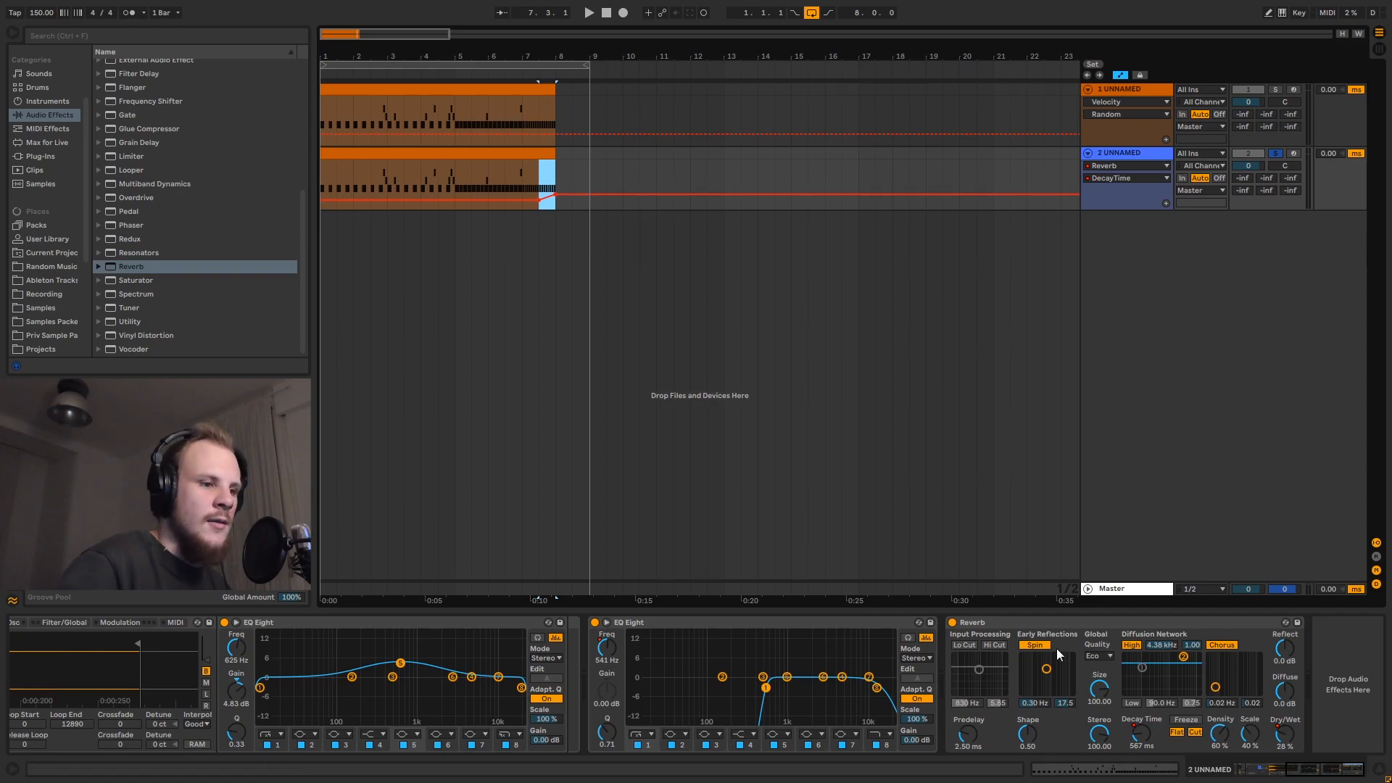
# Add velocity randomness in the second track's Velocity device, play the clip, and reduce the Random amount.
pyautogui.click(1340, 775)
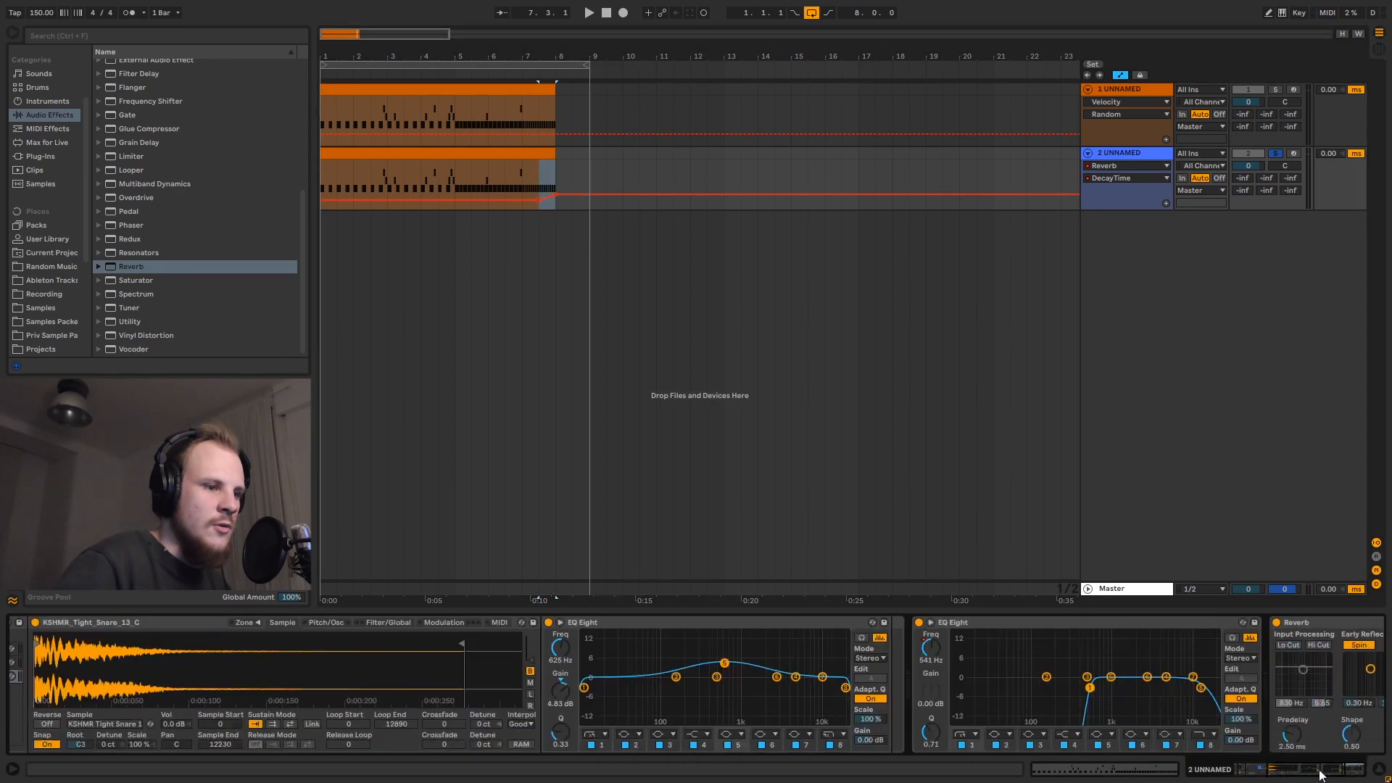
pyautogui.click(121, 623)
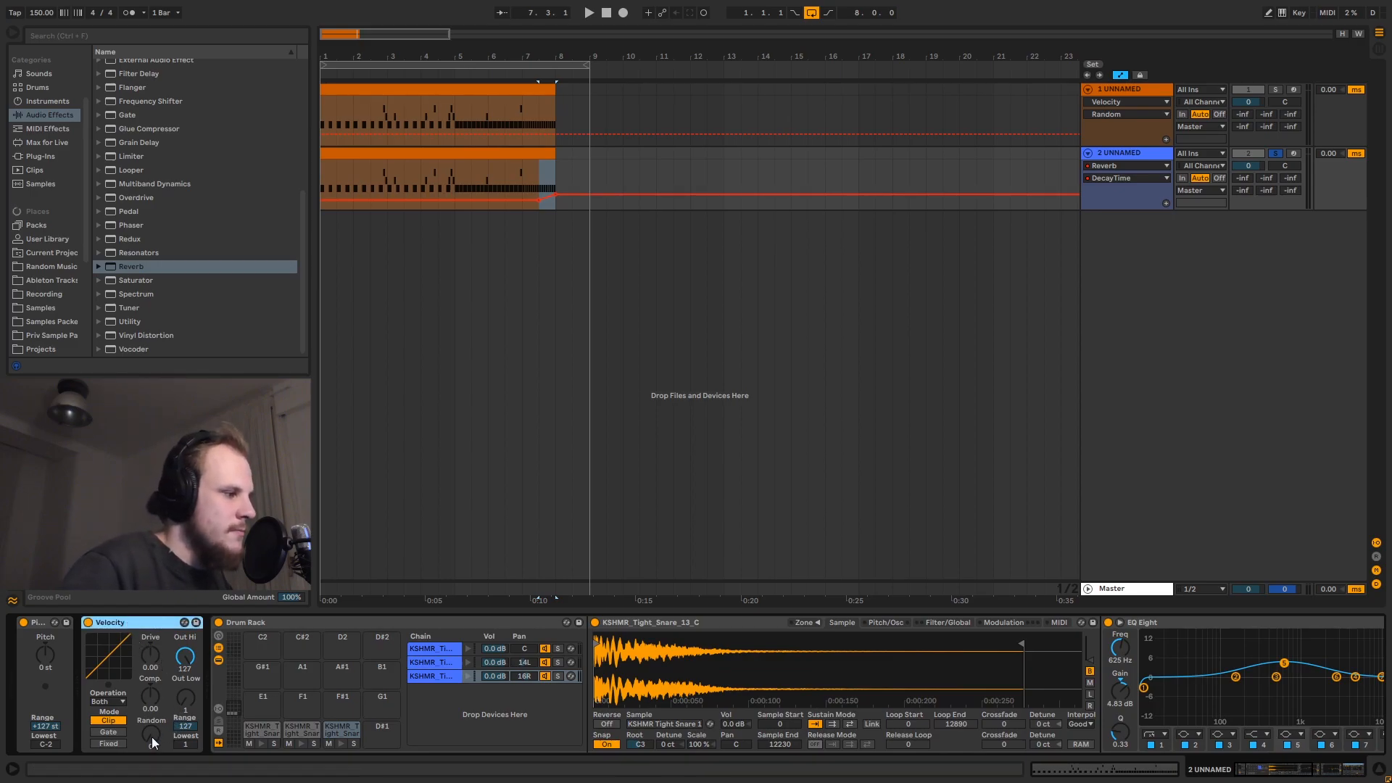
pyautogui.moveTo(151, 737); pyautogui.dragTo(150, 732)
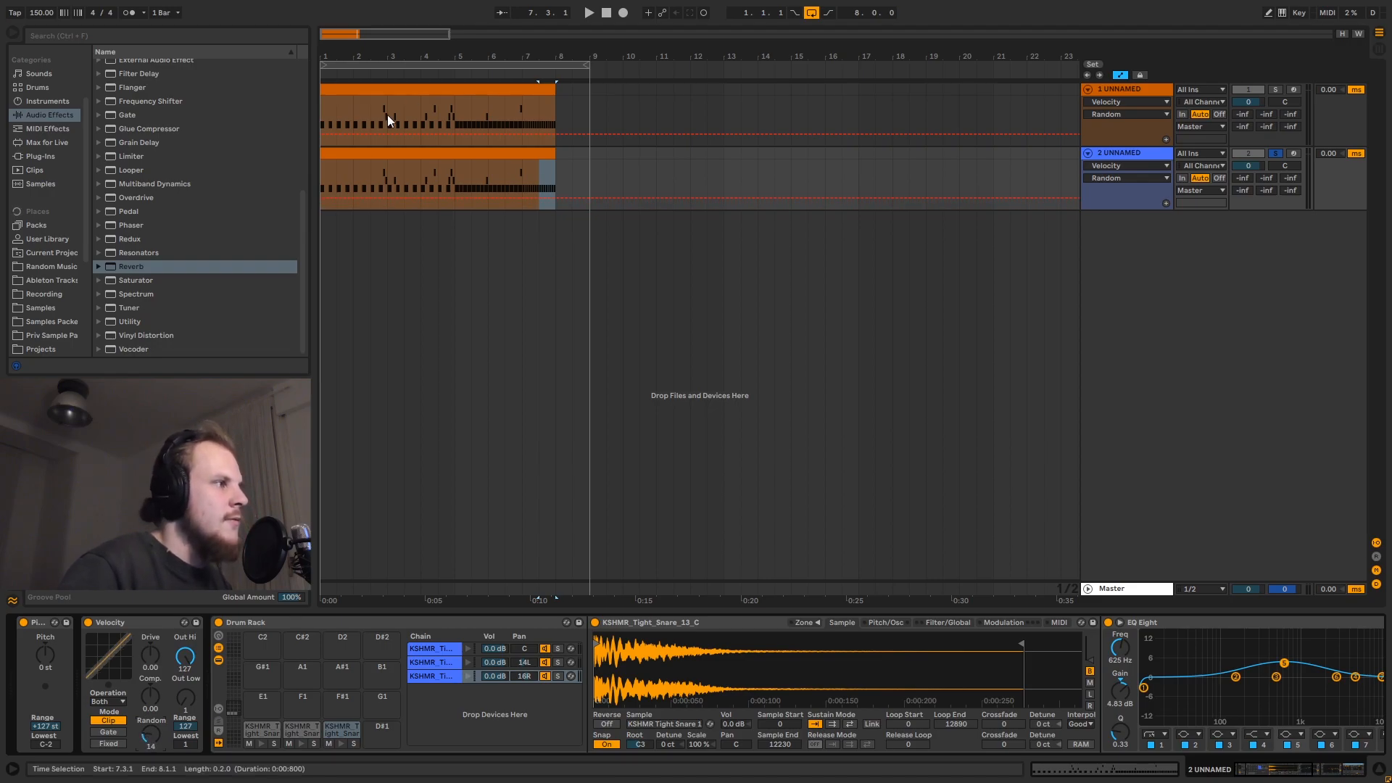
pyautogui.click(449, 209)
pyautogui.press('space')
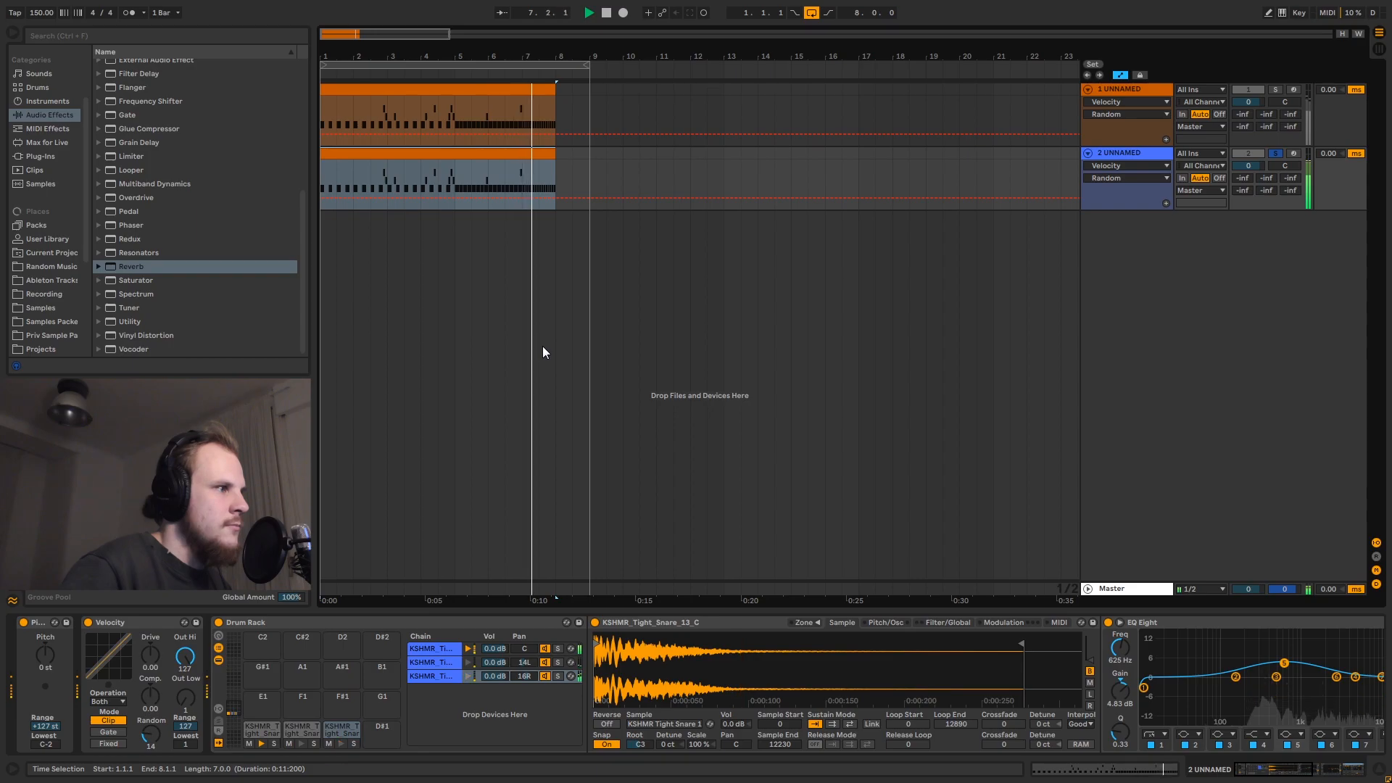
pyautogui.press('space')
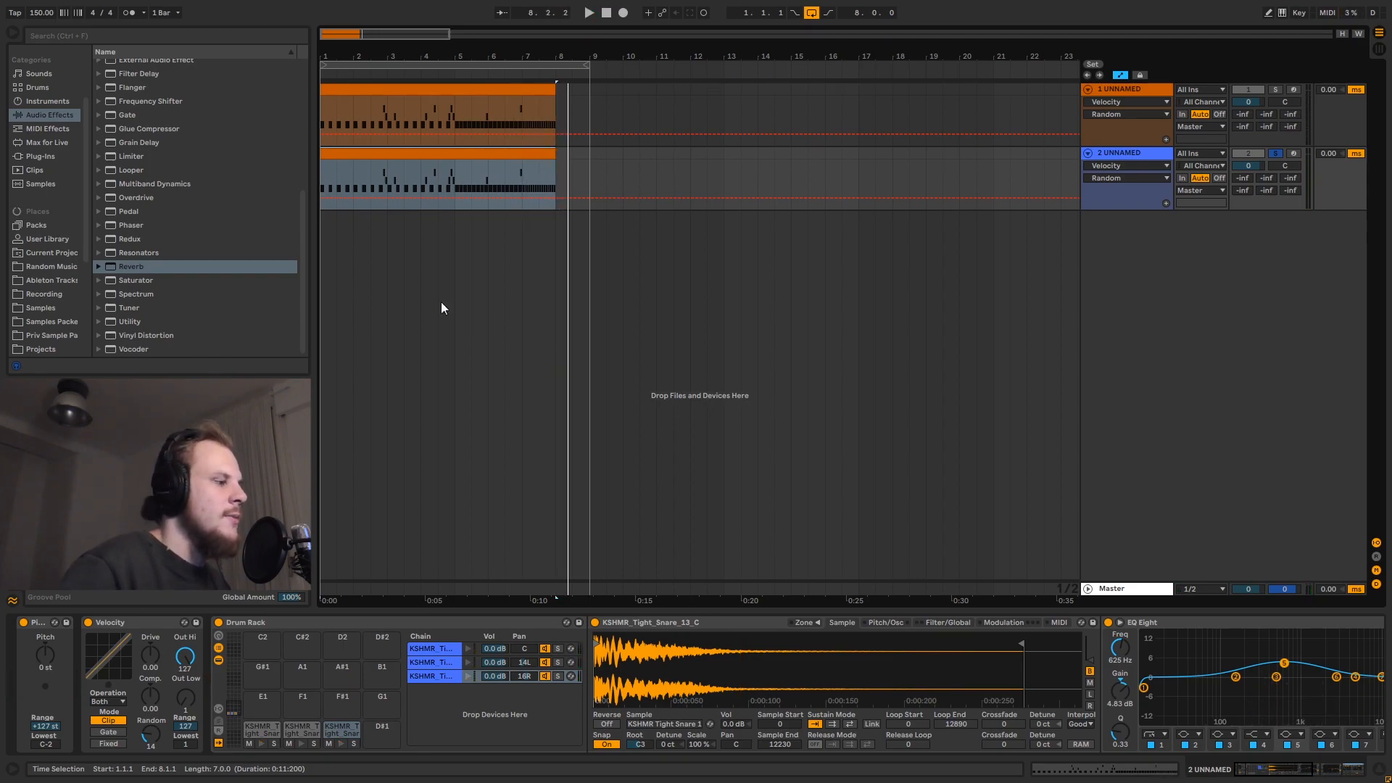
pyautogui.moveTo(151, 734); pyautogui.dragTo(151, 748)
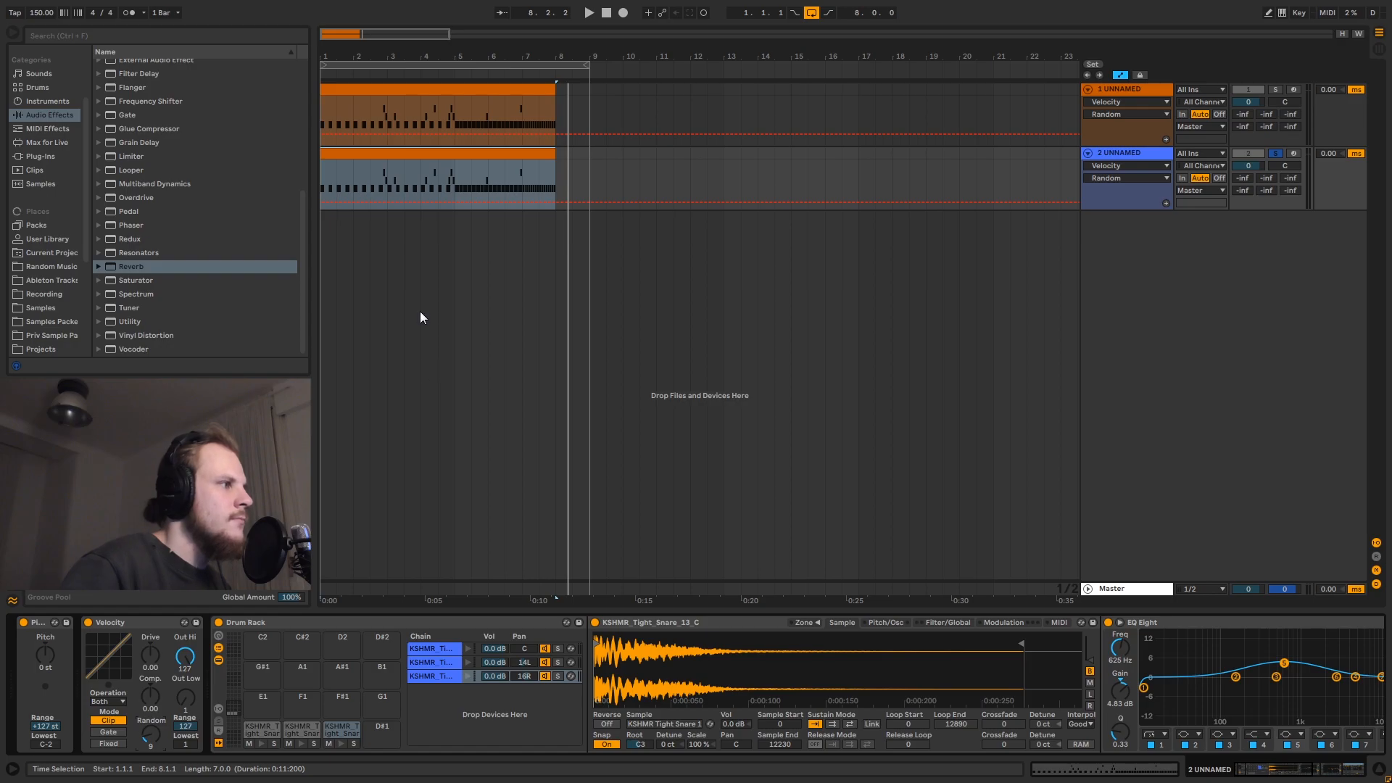
pyautogui.click(322, 177)
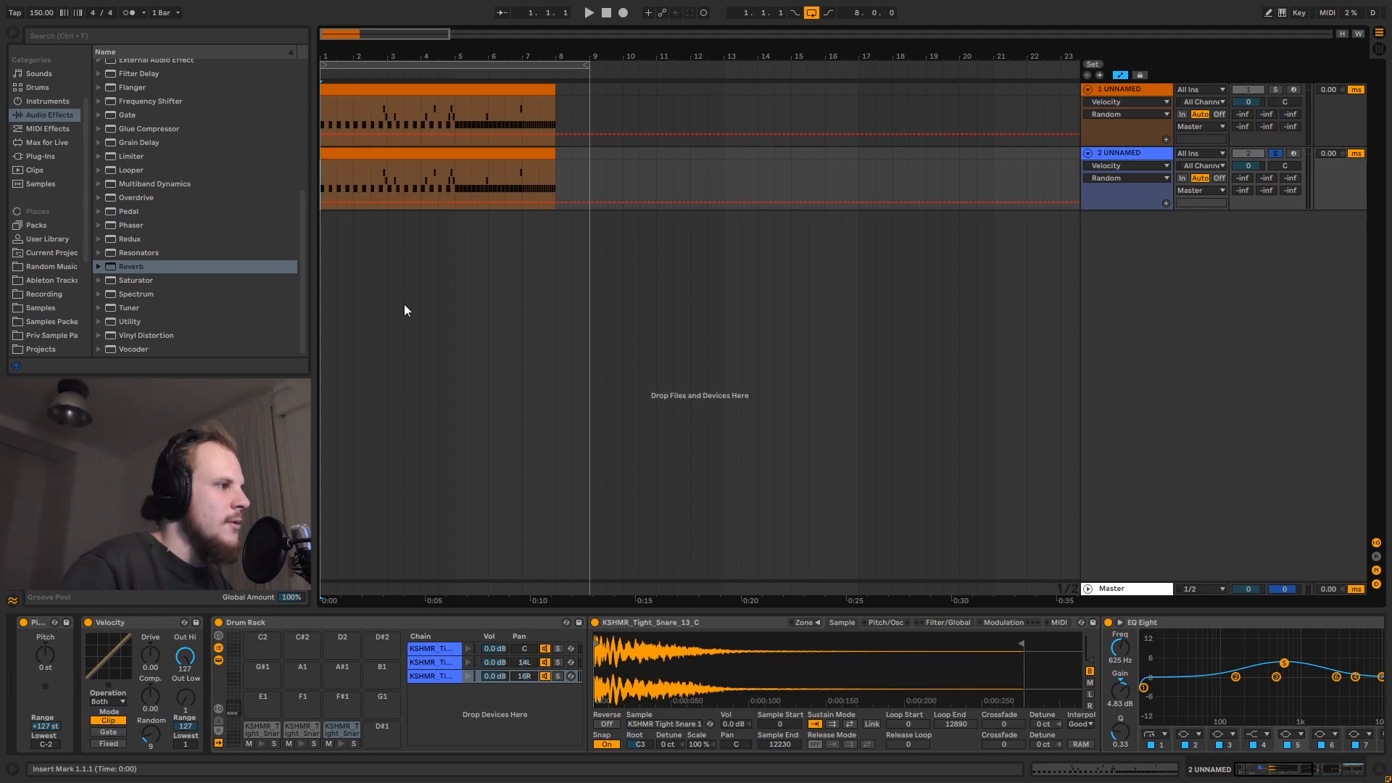
# Set the random panning of the snare layer panned 16R to 15% in its sampler's global settings.
pyautogui.click(952, 623)
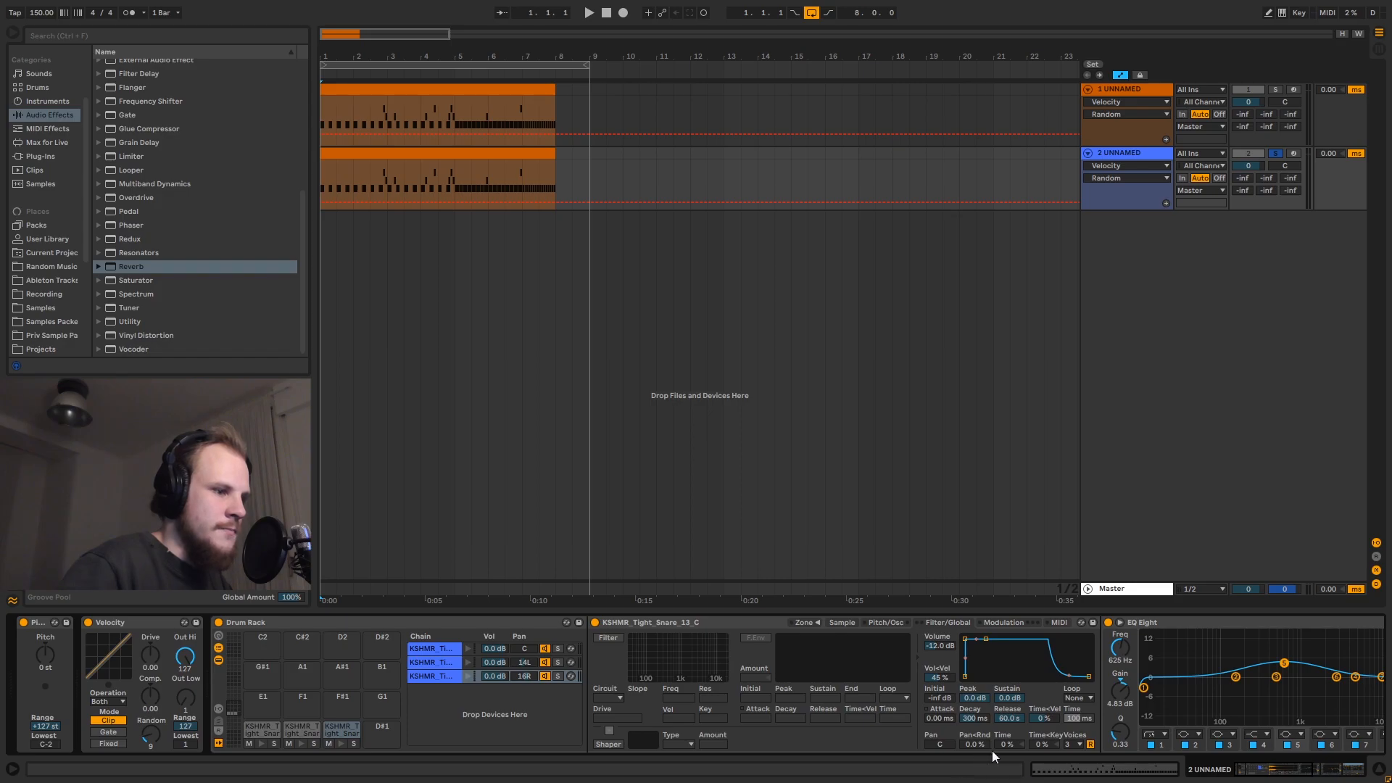
pyautogui.moveTo(978, 746); pyautogui.dragTo(972, 735)
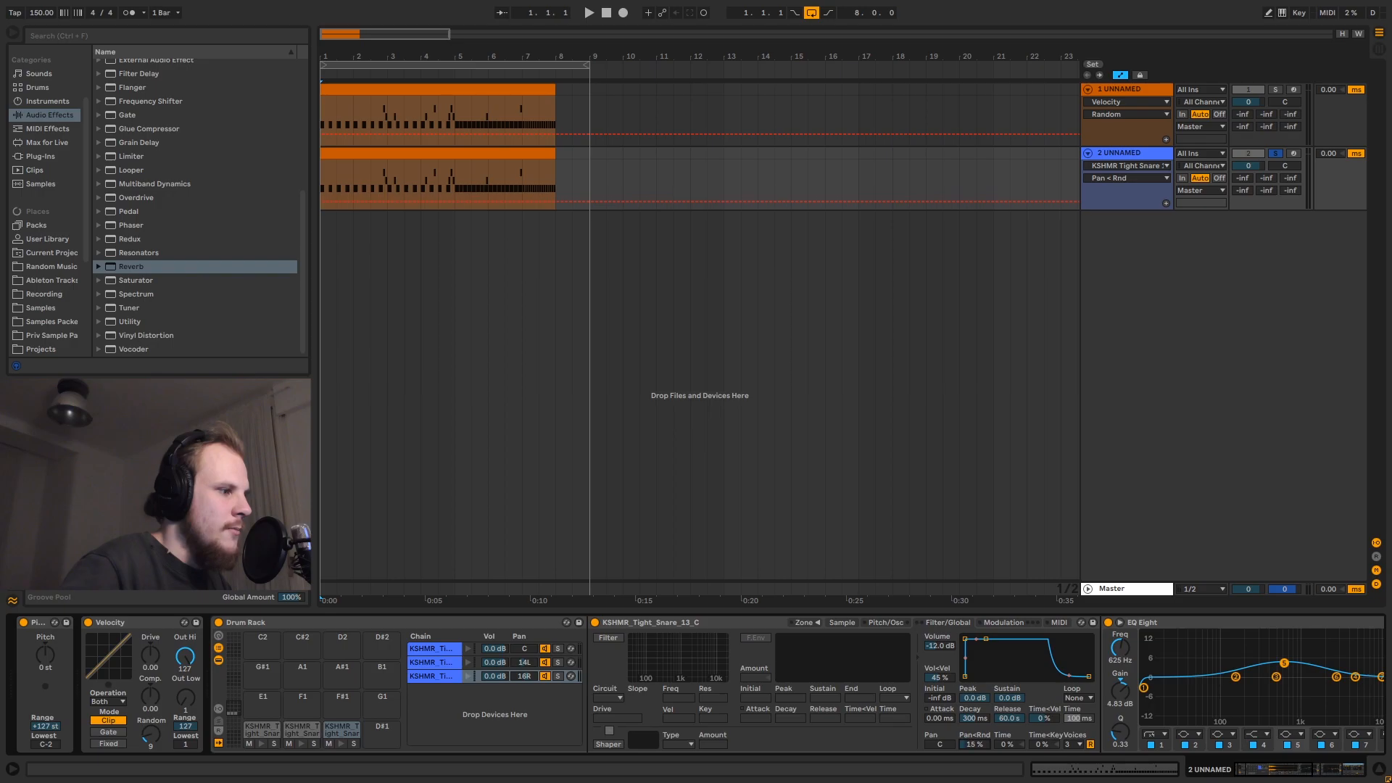
# Try 63% random panning on the centre-panned snare layer, play the clip, and return the amount to 0%.
pyautogui.click(436, 651)
pyautogui.moveTo(973, 747)
pyautogui.mouseDown()
pyautogui.moveTo(973, 725)
pyautogui.moveTo(974, 750)
pyautogui.mouseUp()
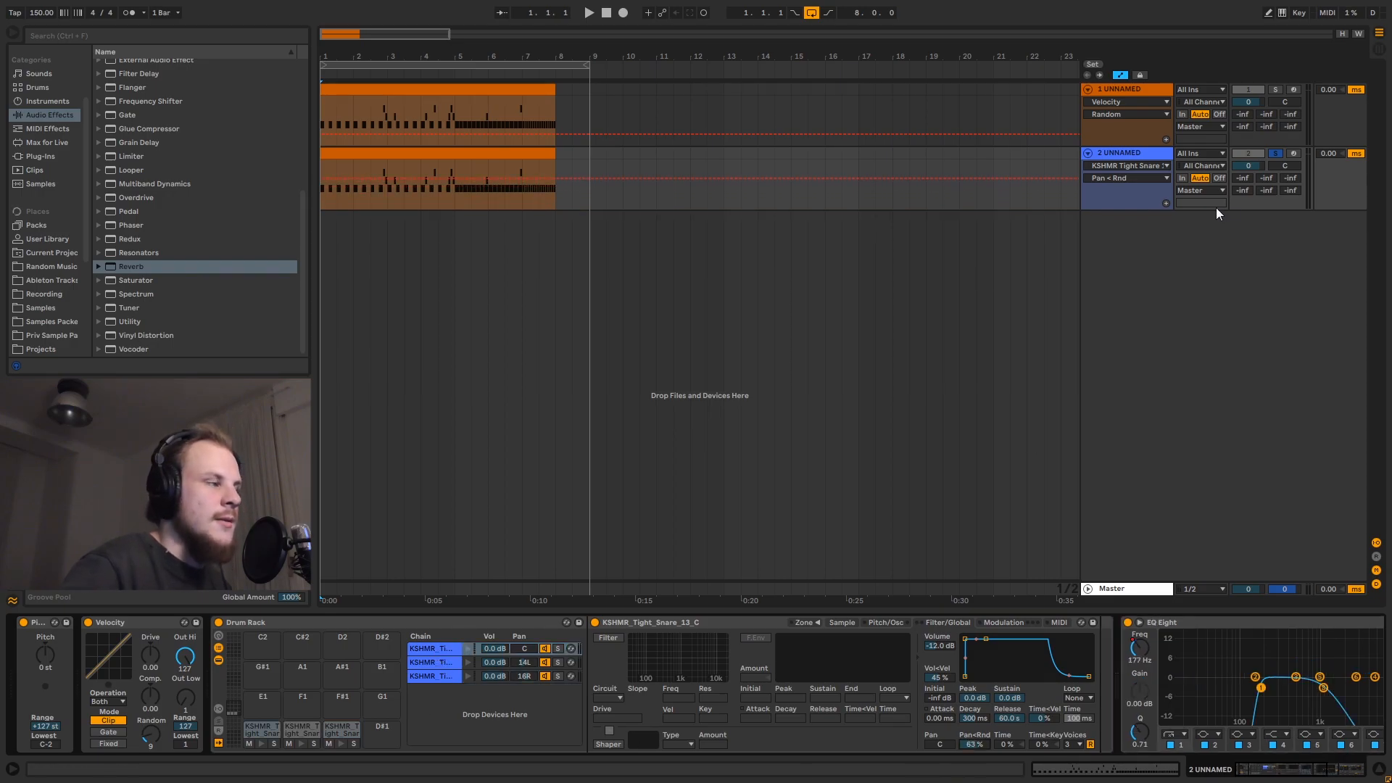
pyautogui.click(475, 153)
pyautogui.press('space')
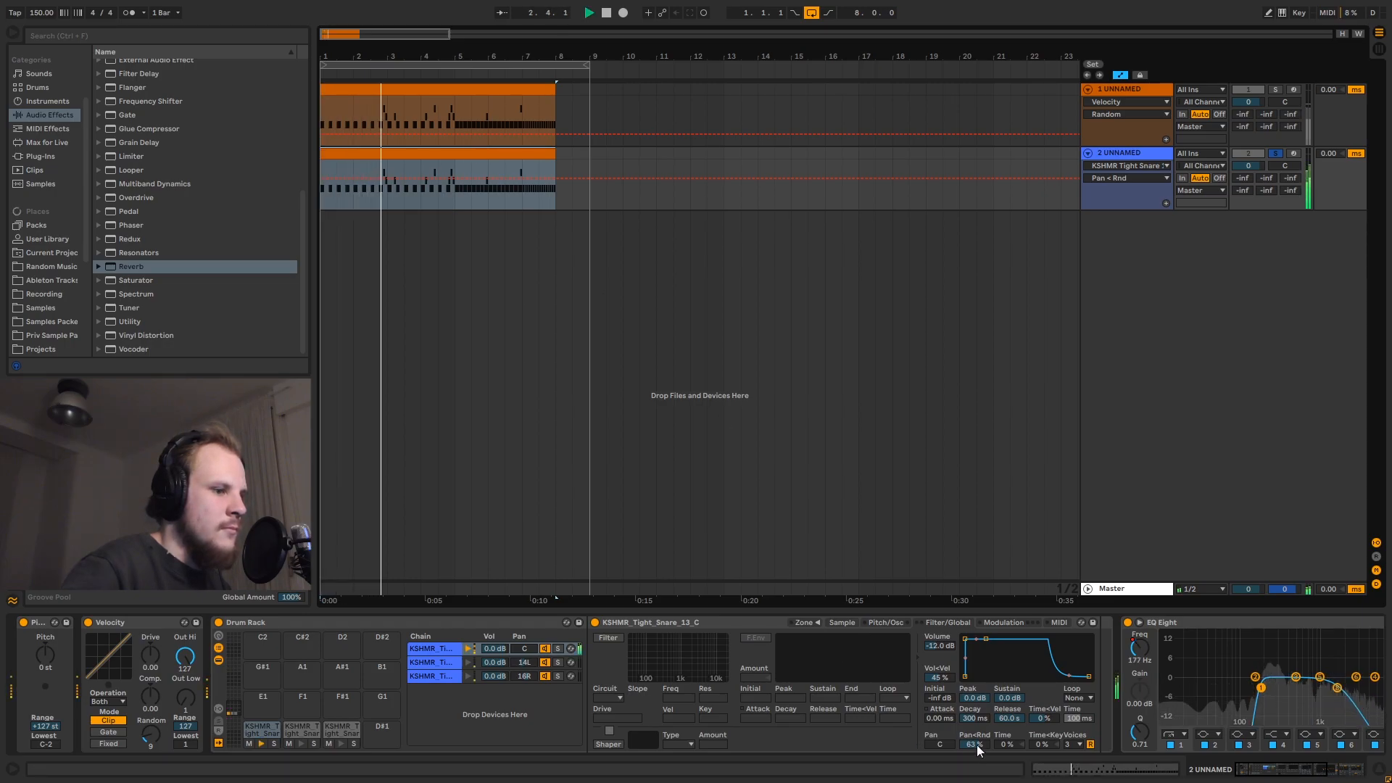
pyautogui.press('space')
pyautogui.moveTo(977, 745); pyautogui.dragTo(976, 769)
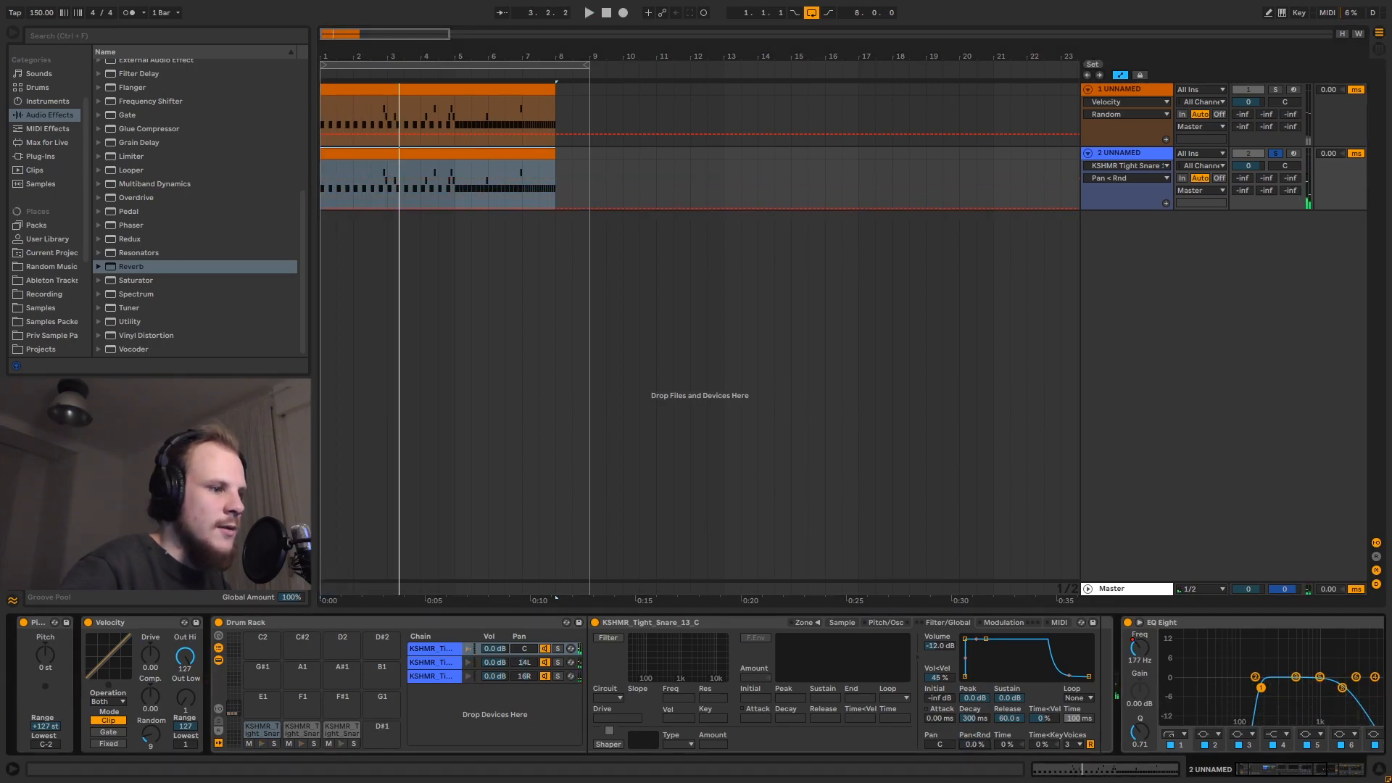
# Enable the centre snare layer's sampler filter with a 7.72 kHz cutoff and 38% velocity modulation, and play from bar 7 to check it.
pyautogui.click(609, 641)
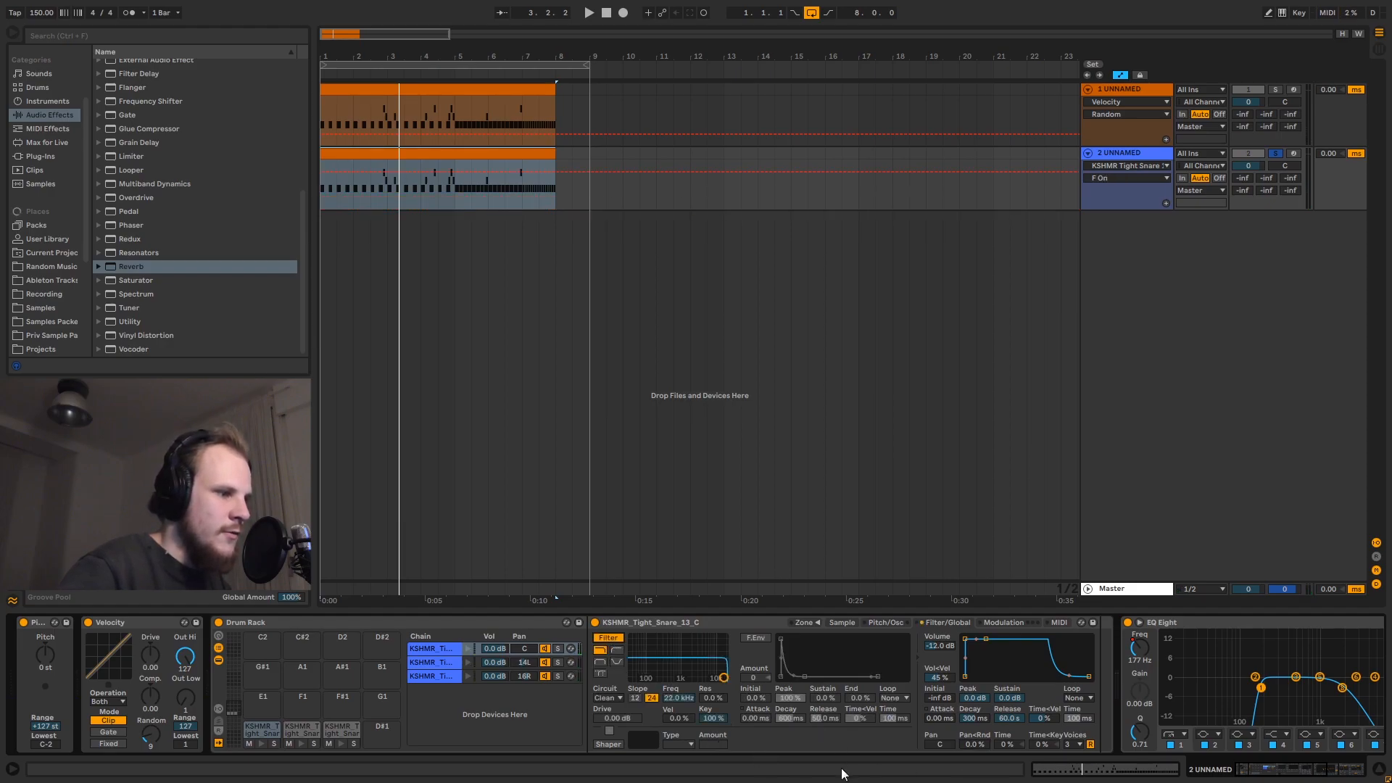
pyautogui.moveTo(723, 678)
pyautogui.mouseDown()
pyautogui.moveTo(685, 715)
pyautogui.moveTo(686, 688)
pyautogui.moveTo(718, 687)
pyautogui.mouseUp()
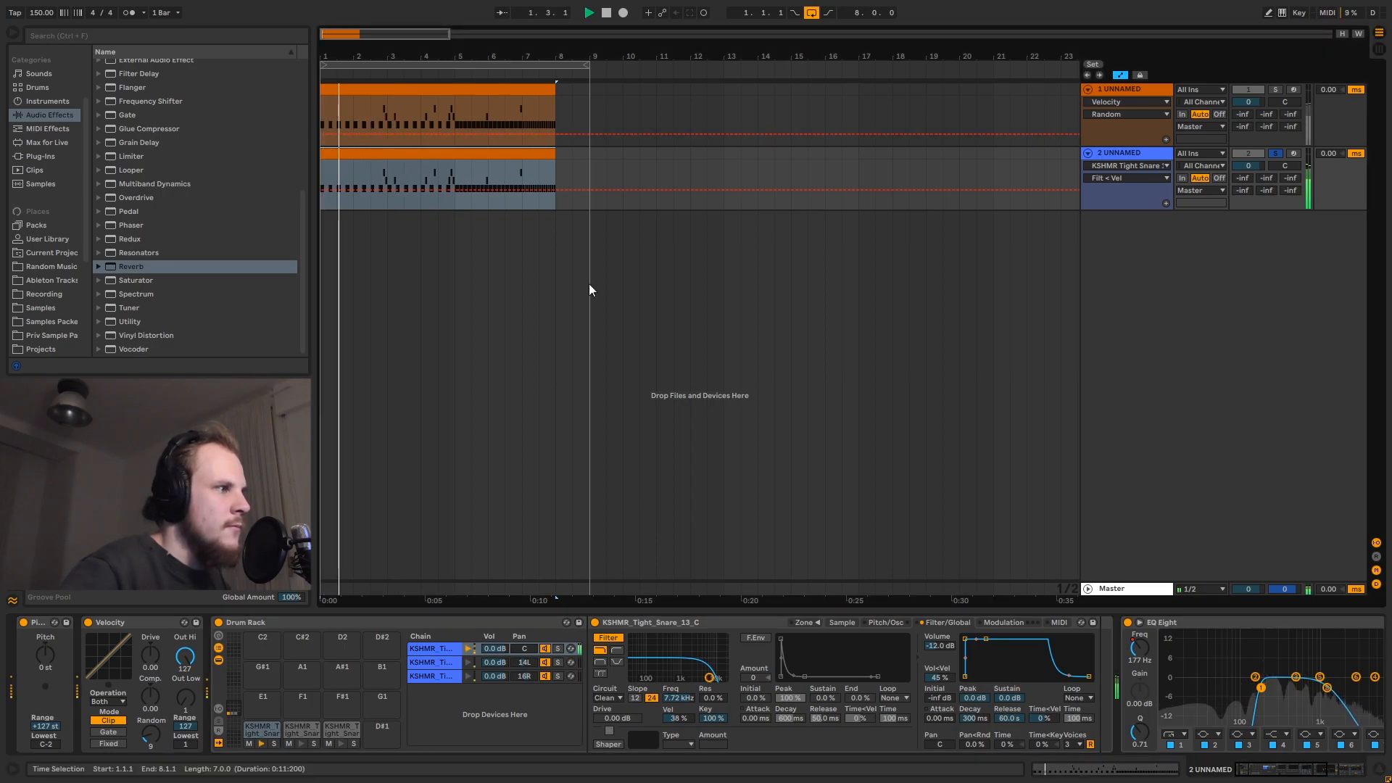
pyautogui.click(525, 175)
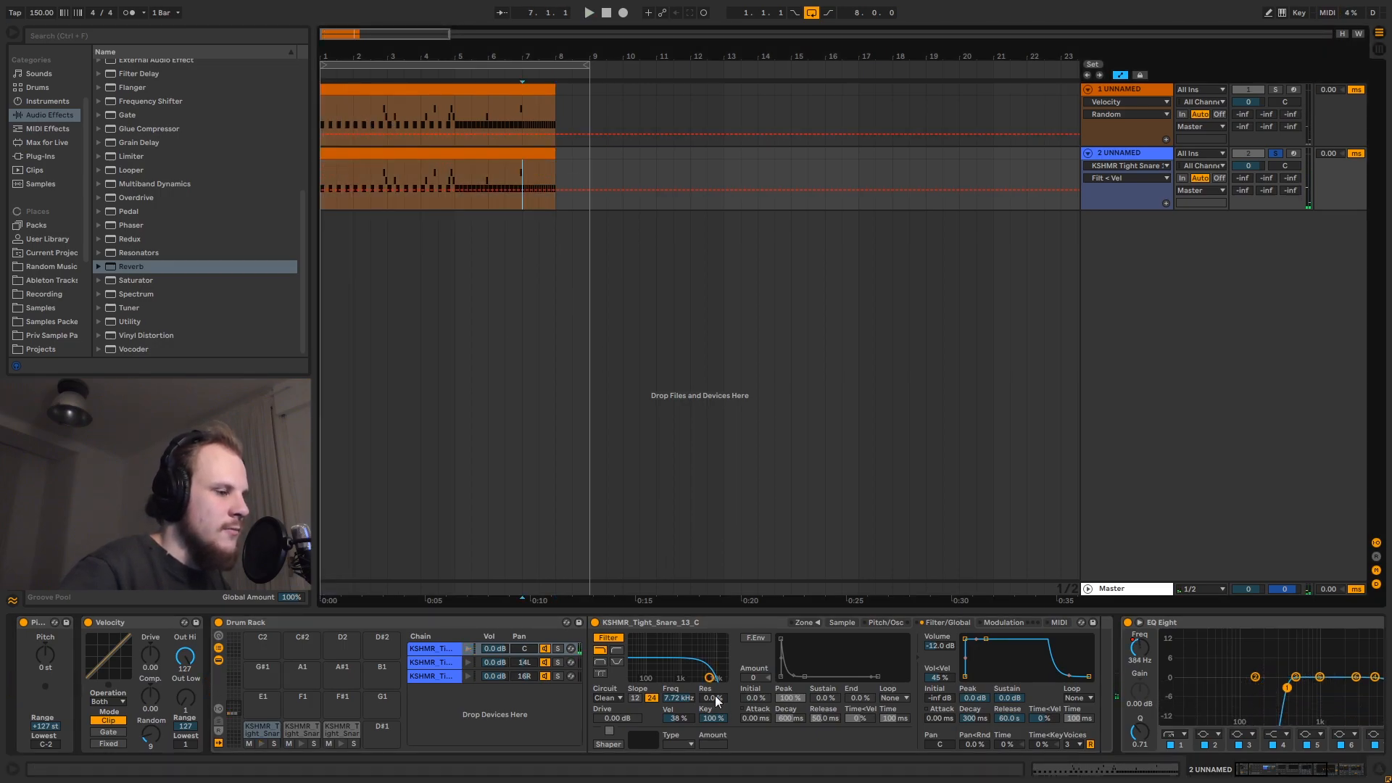
pyautogui.press('space')
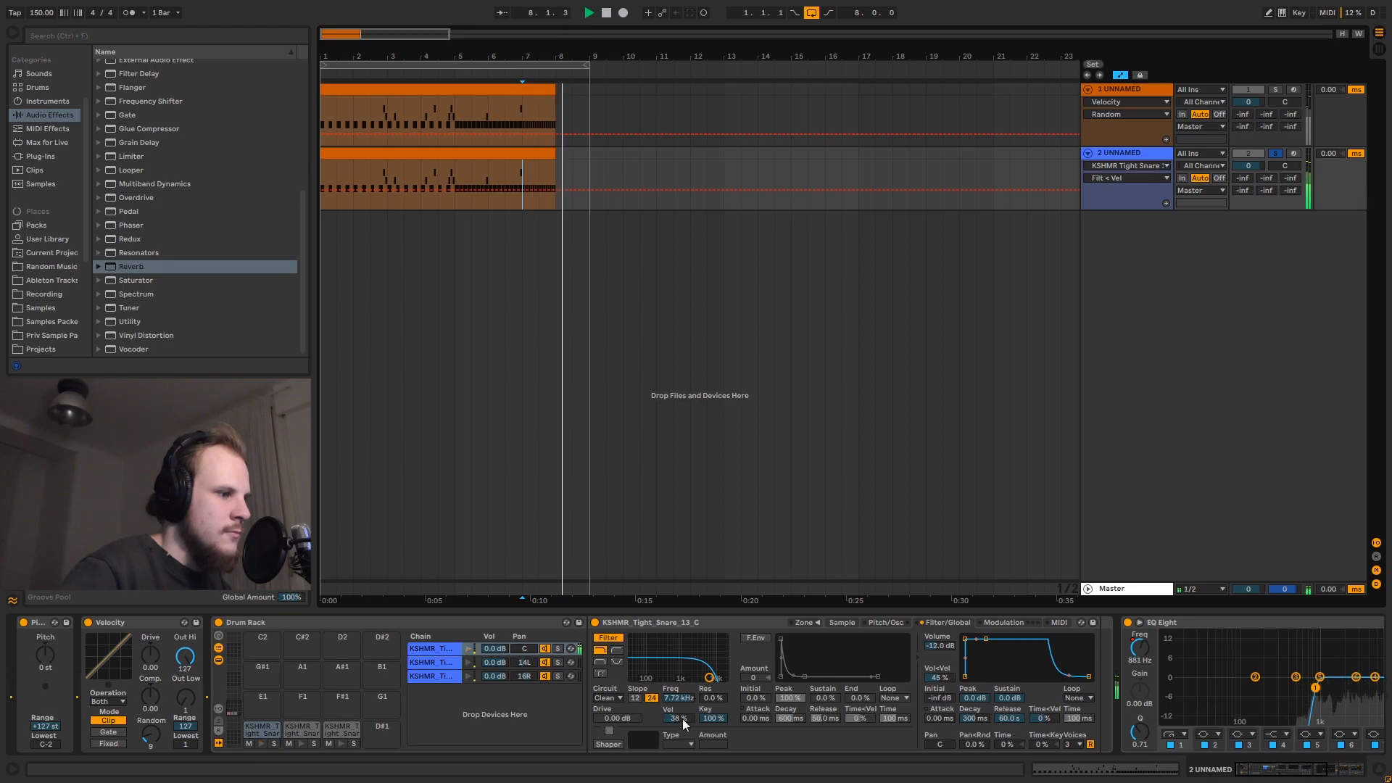
pyautogui.press('space')
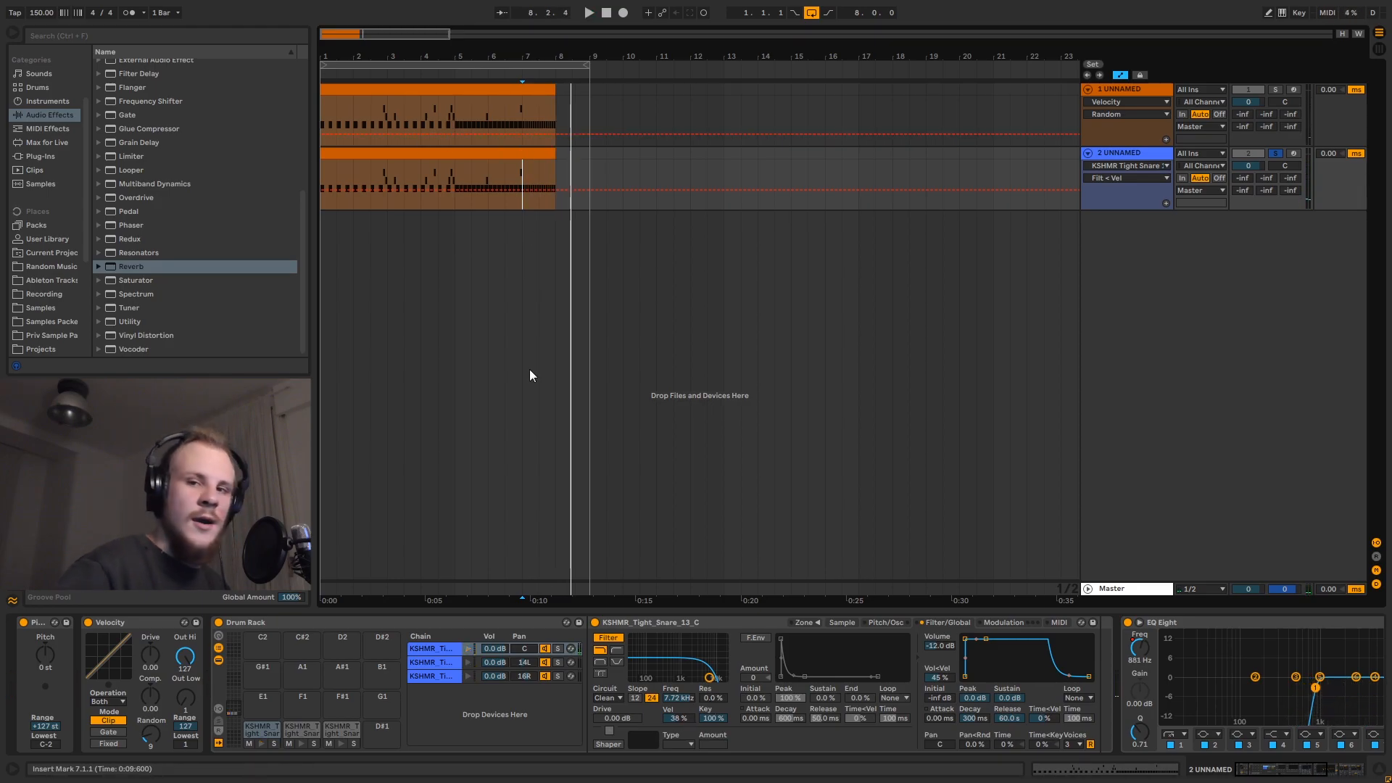